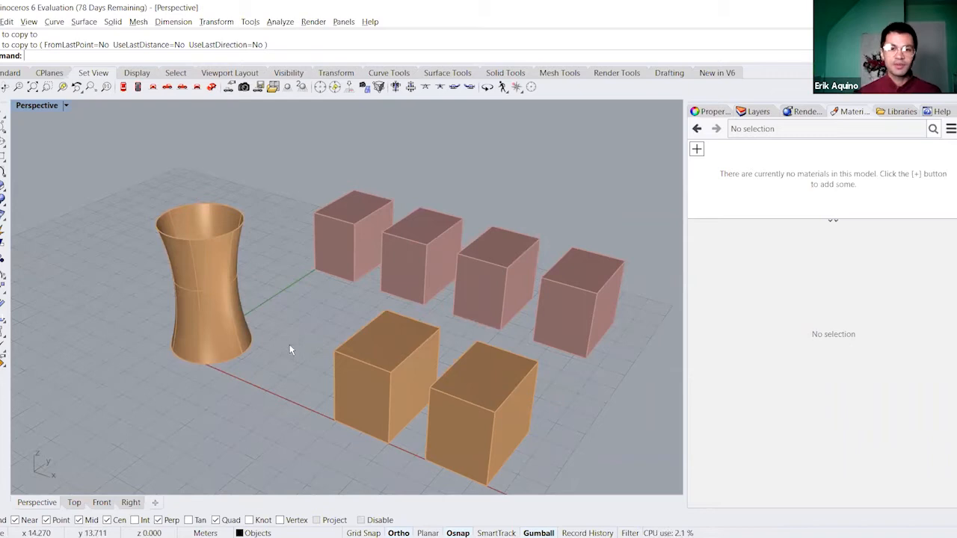
- Examine the boxes and the vase from several angles together with the Wood and Metal layers that organise them
right_drag(299, 317, 336, 306)
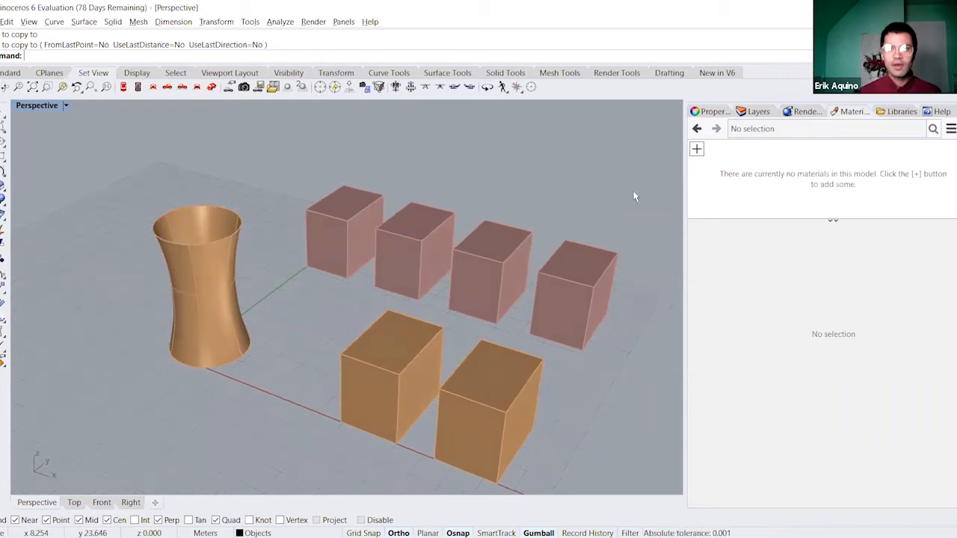
click(755, 111)
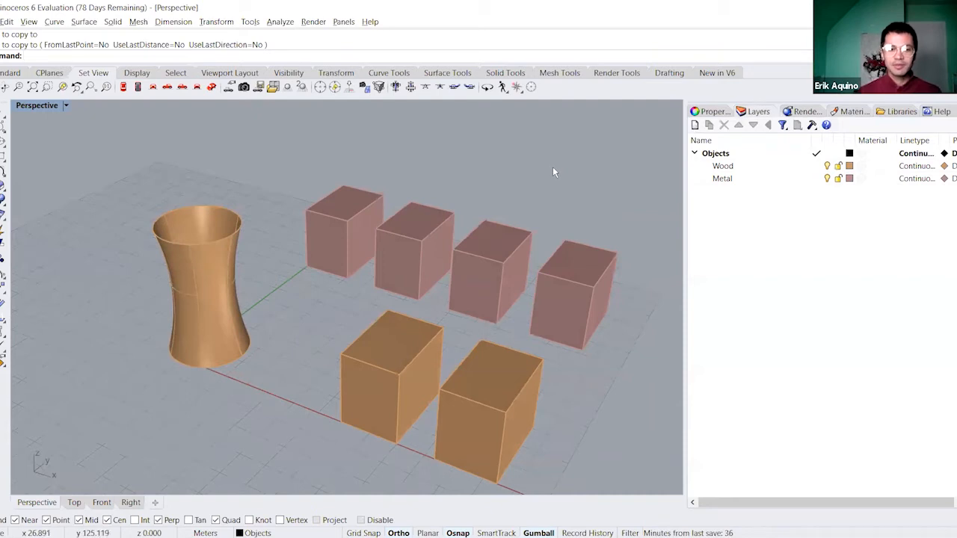
right_drag(400, 186, 527, 200)
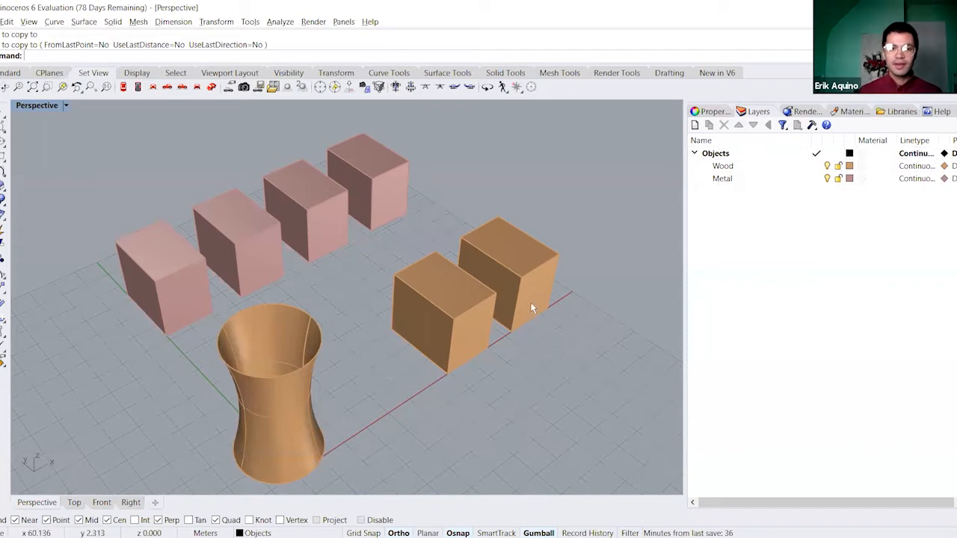
right_drag(525, 290, 476, 255)
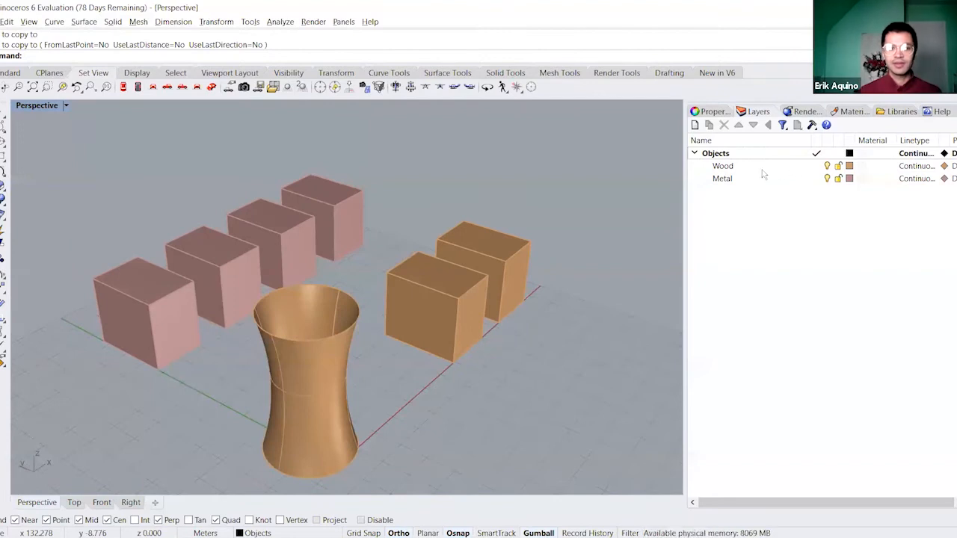
right_drag(527, 201, 420, 148)
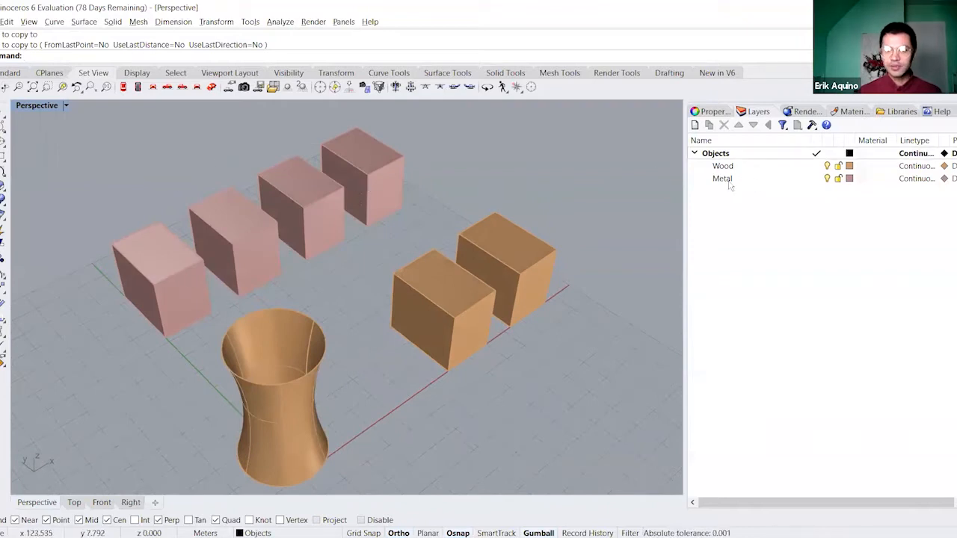
right_drag(510, 222, 404, 308)
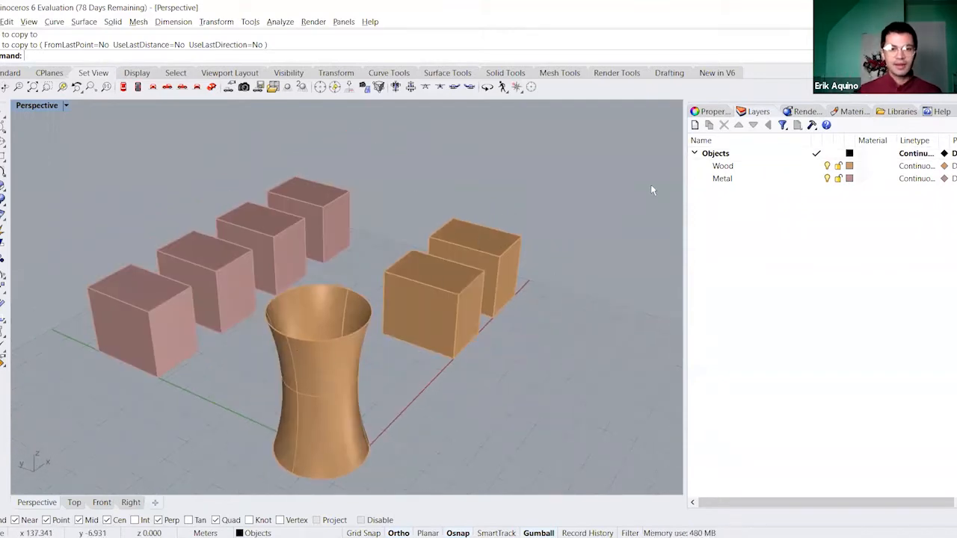
right_drag(618, 188, 724, 172)
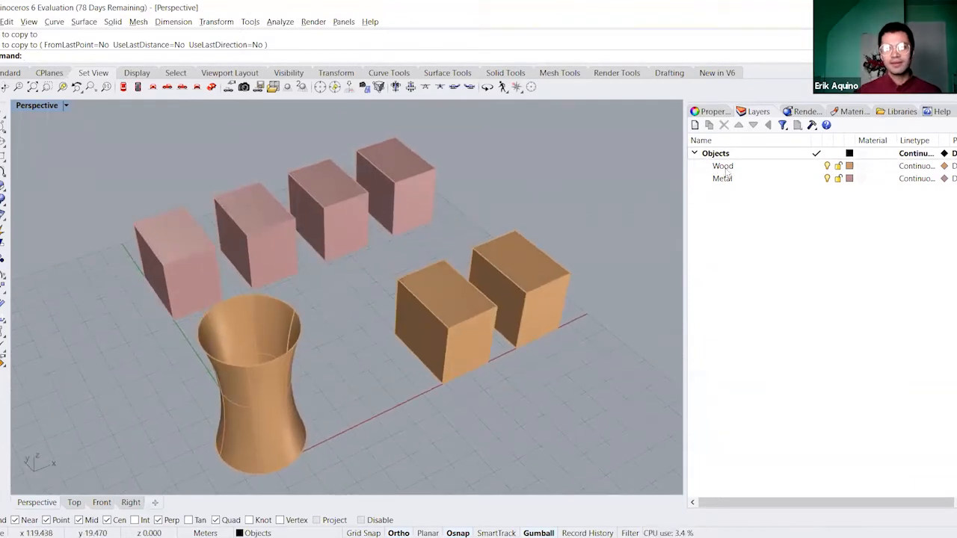
right_drag(496, 211, 839, 121)
- Compare the viewport properties, layers and materials, return to the materials, and check that Materials is enabled among the available panels
click(846, 112)
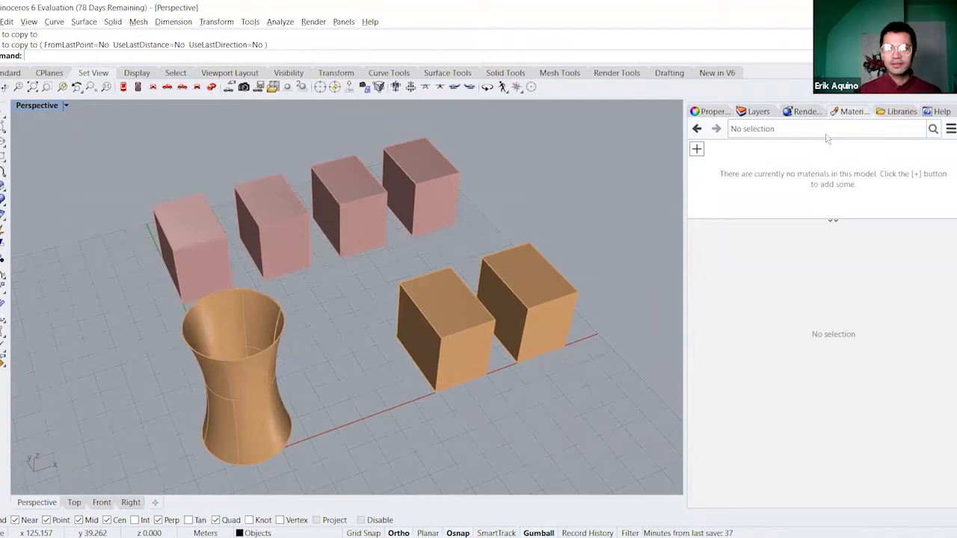
click(712, 112)
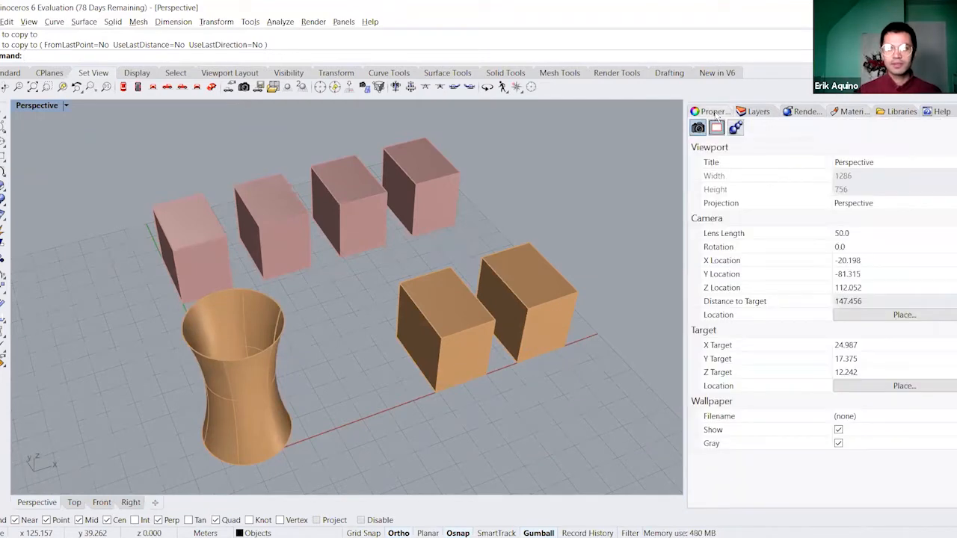
click(759, 111)
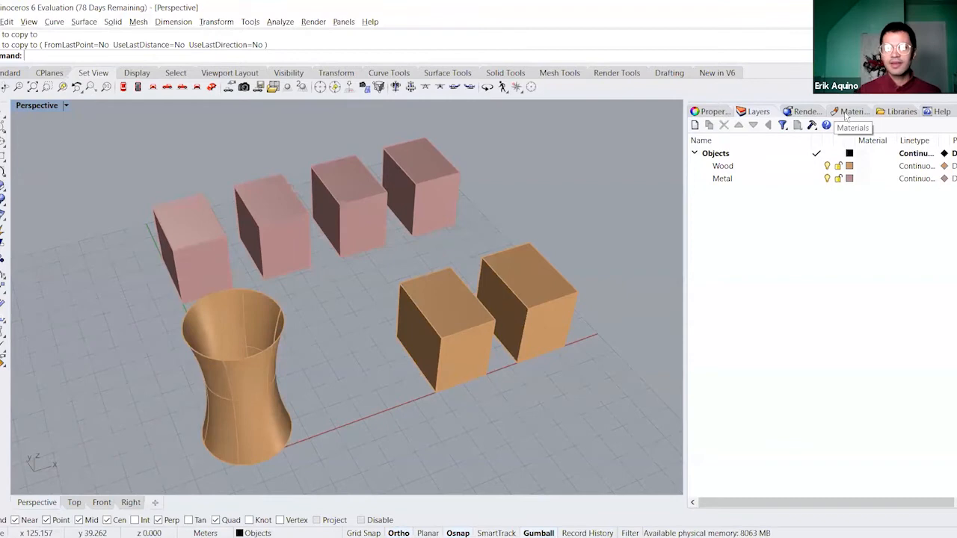
click(847, 116)
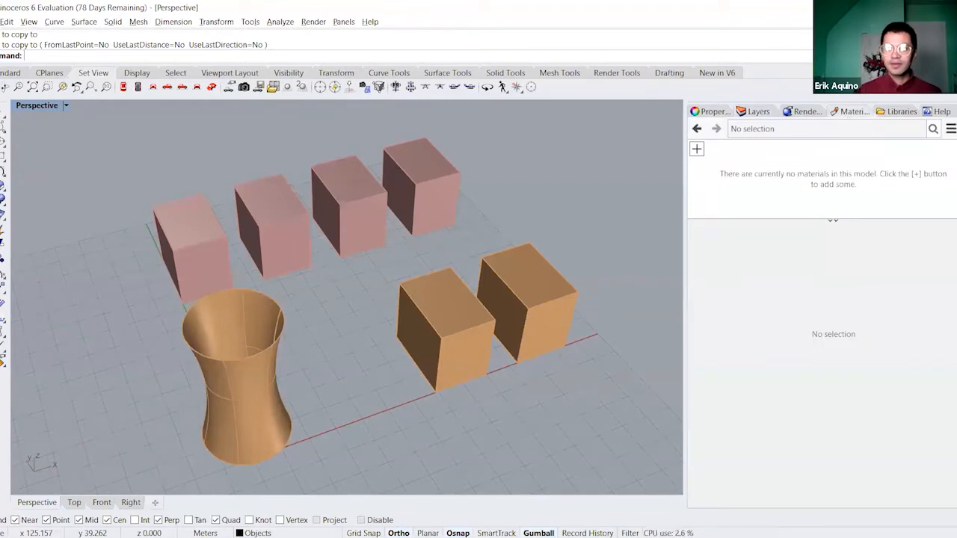
click(948, 128)
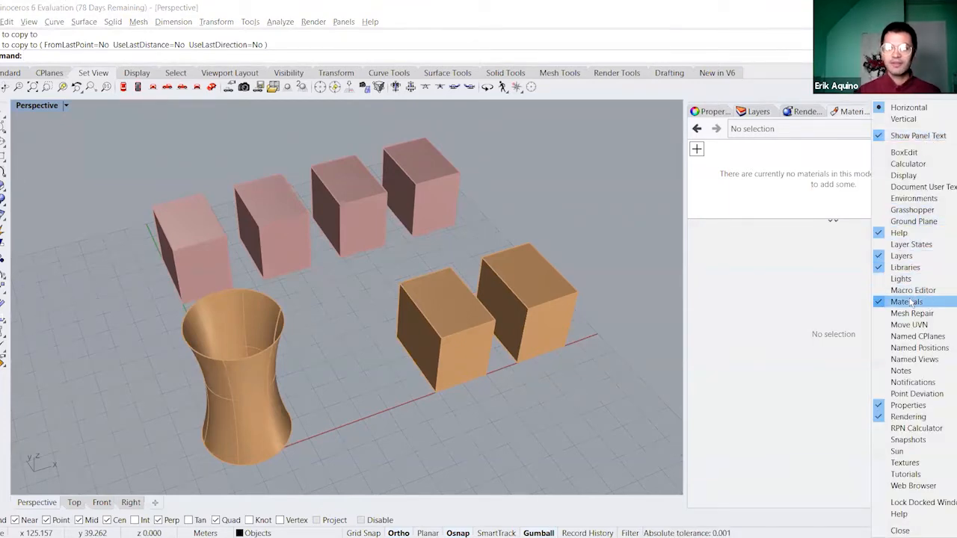
click(825, 274)
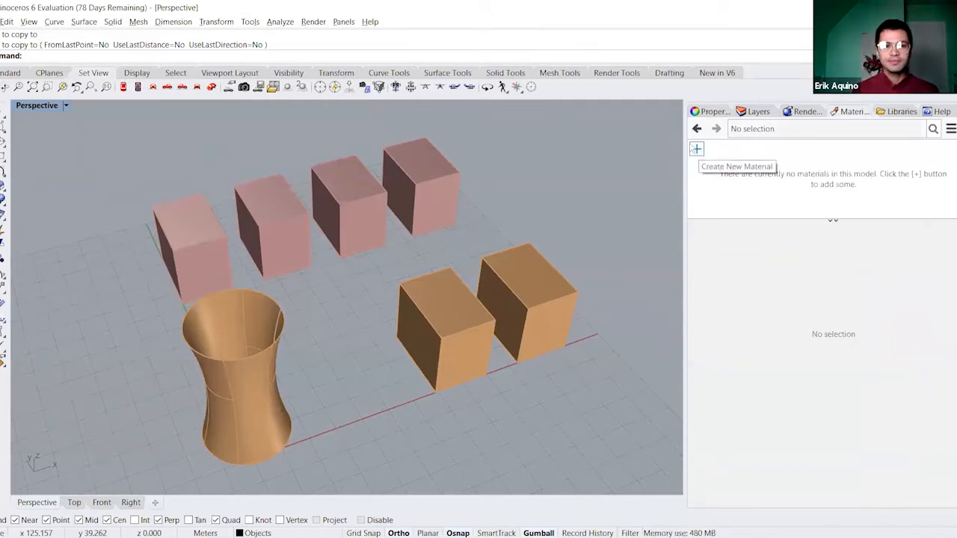
- Set the Perspective viewport to the Rendered display mode and view the objects from a new angle
click(47, 106)
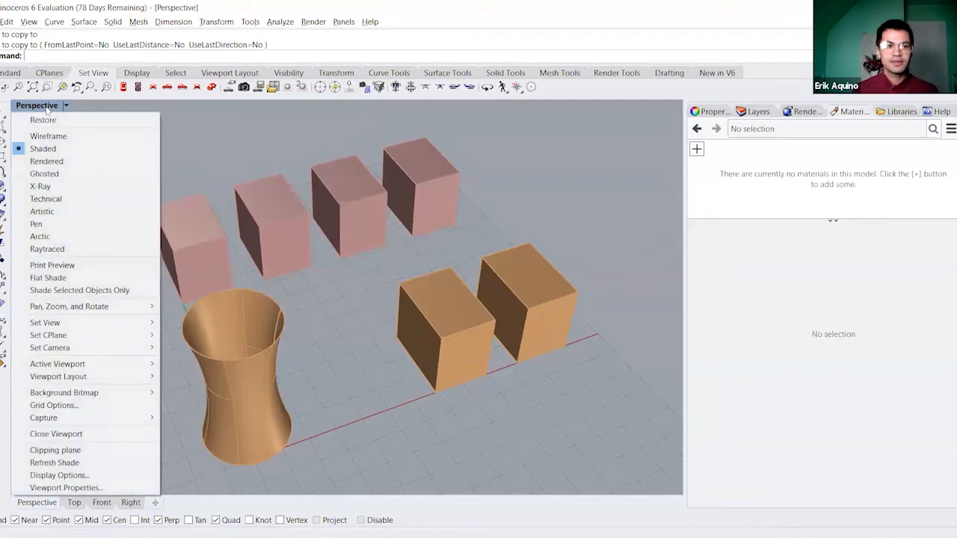
click(53, 163)
right_drag(299, 213, 249, 199)
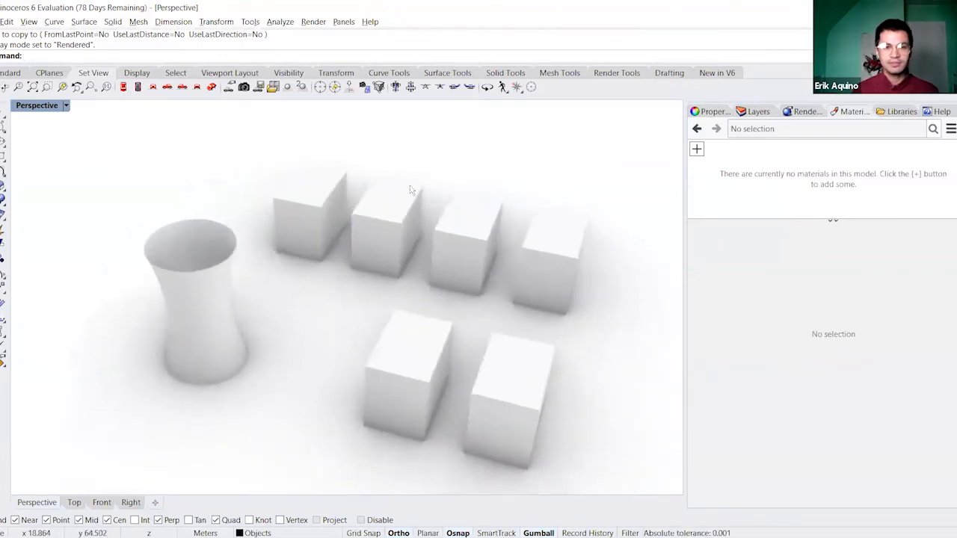
right_drag(395, 224, 424, 207)
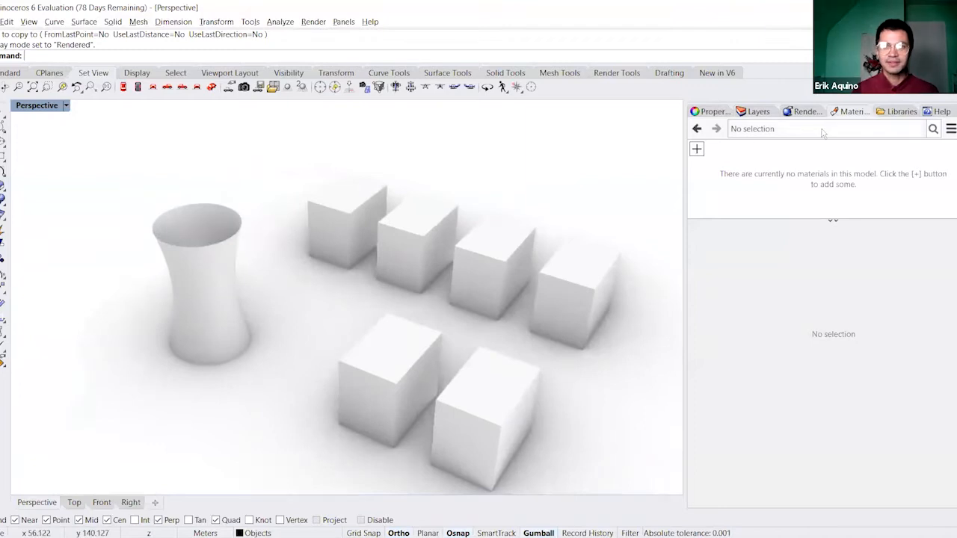
- Import the Floor wood dark material from the material library's Architectural, Floor, Wood folder
click(697, 150)
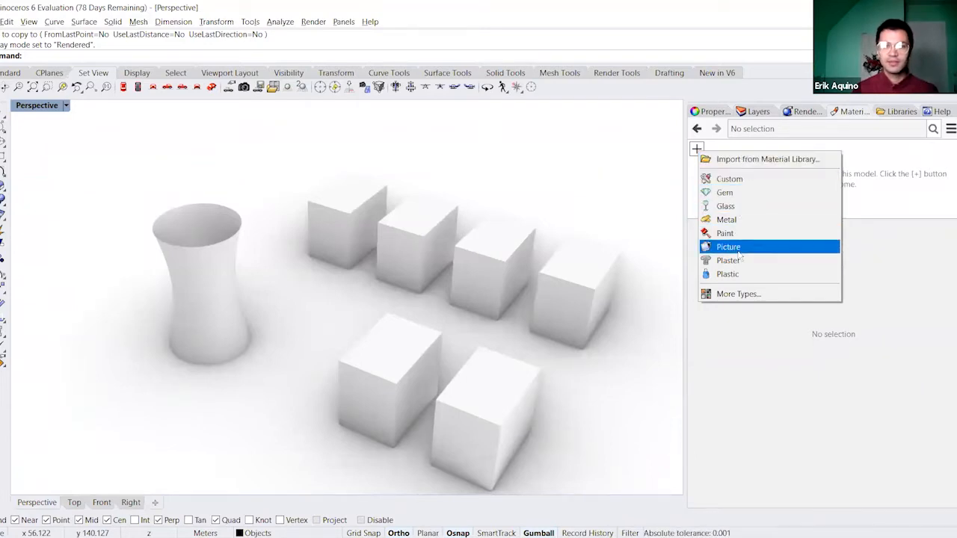
click(739, 160)
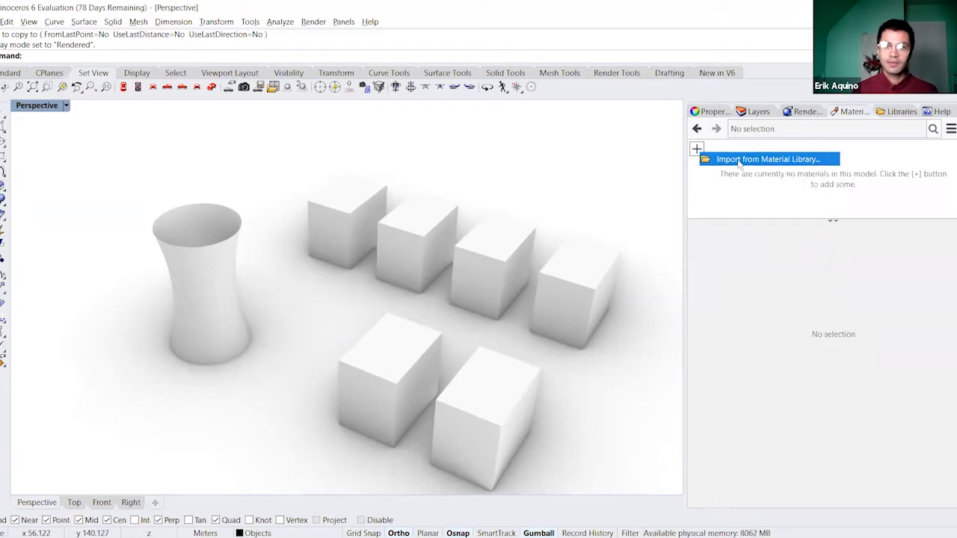
drag(485, 114, 460, 132)
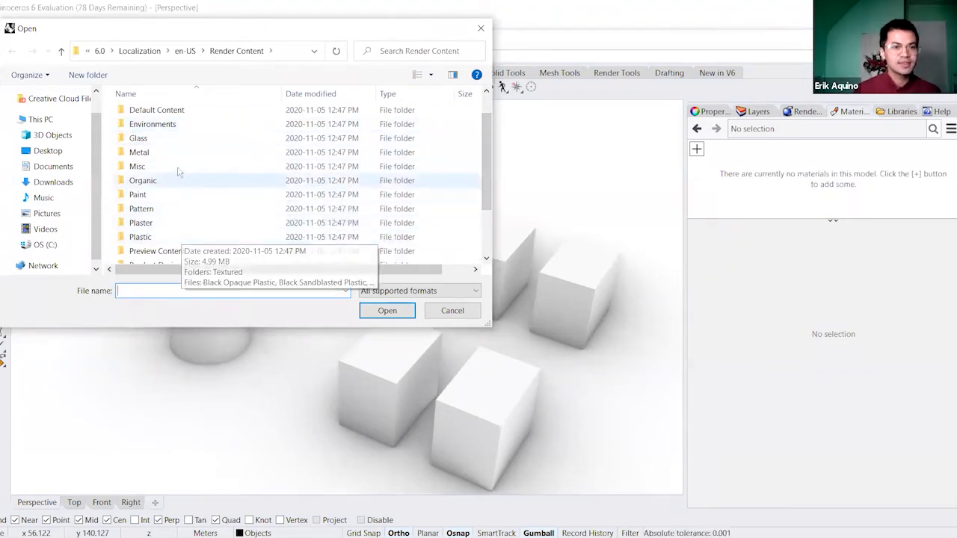
scroll(191, 175, down, 2)
scroll(192, 181, up, 2)
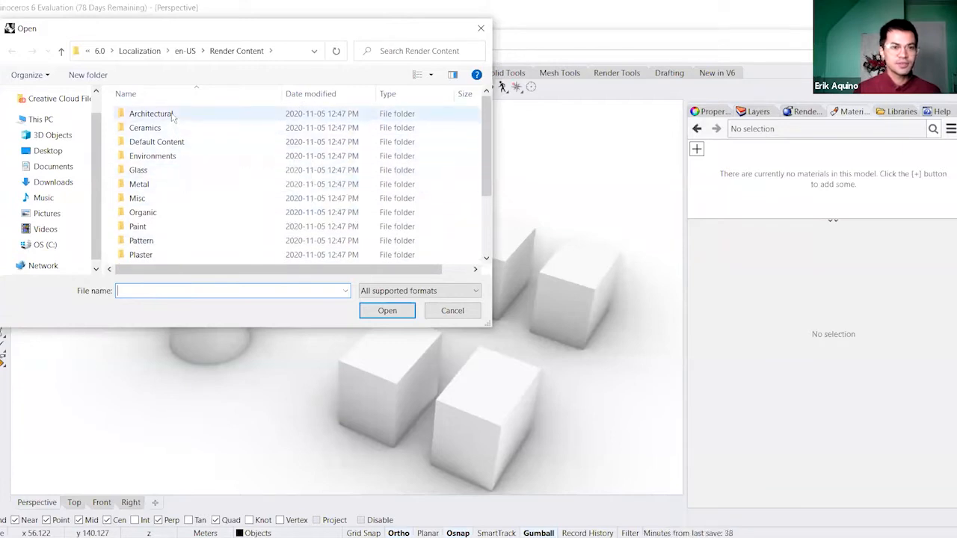
double_click(172, 115)
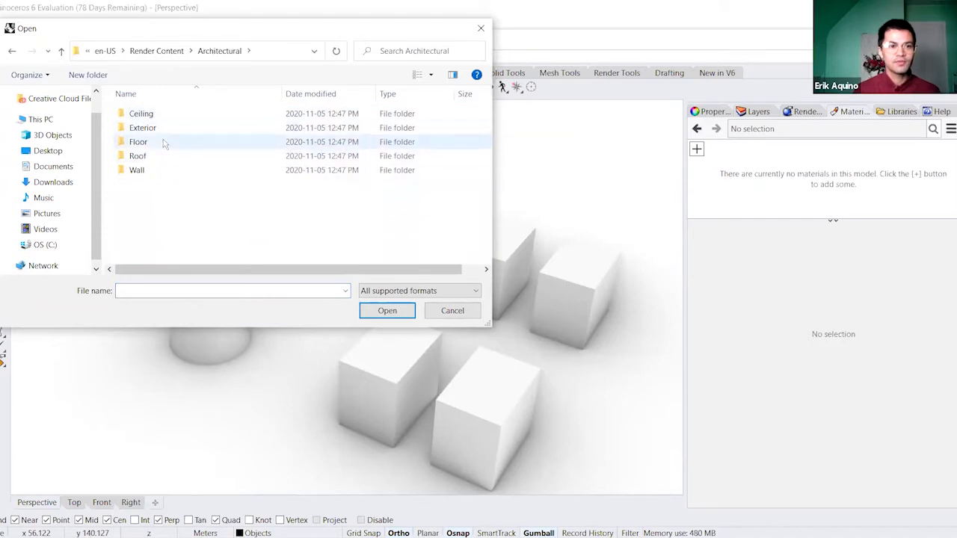
double_click(164, 142)
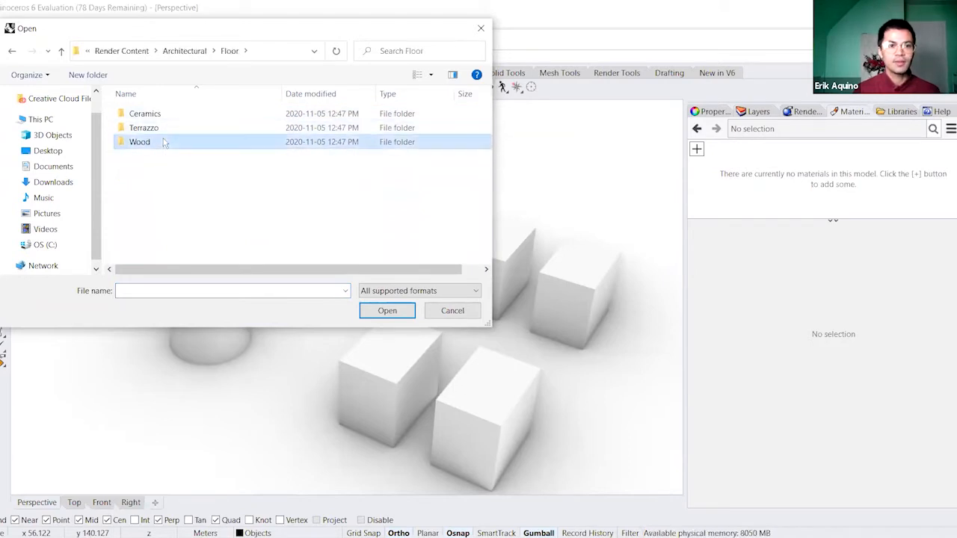
double_click(164, 142)
scroll(209, 179, down, 3)
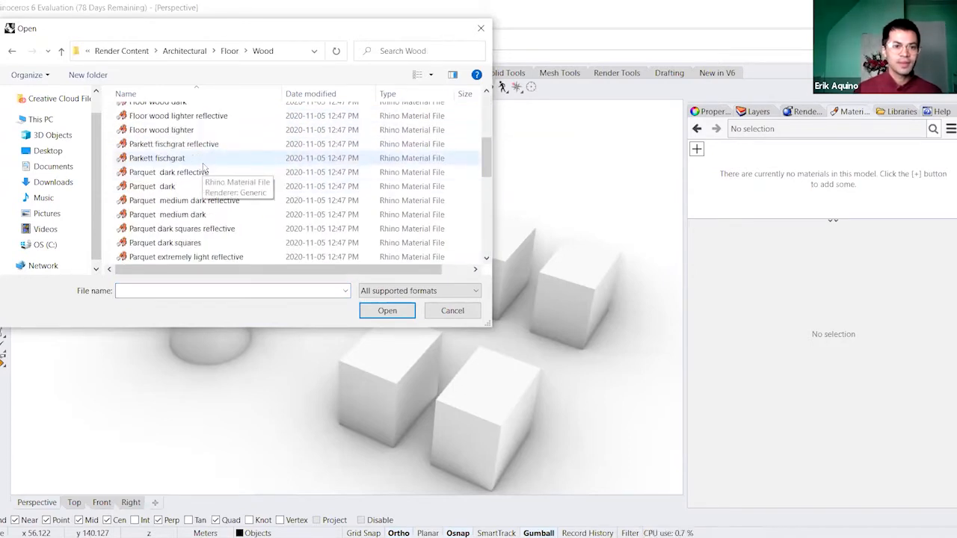
scroll(204, 168, up, 2)
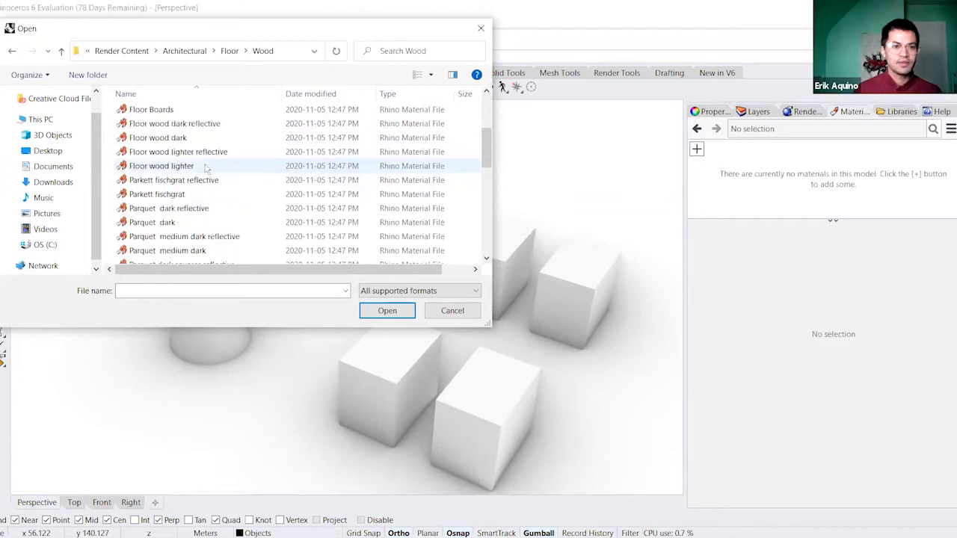
click(196, 181)
click(387, 311)
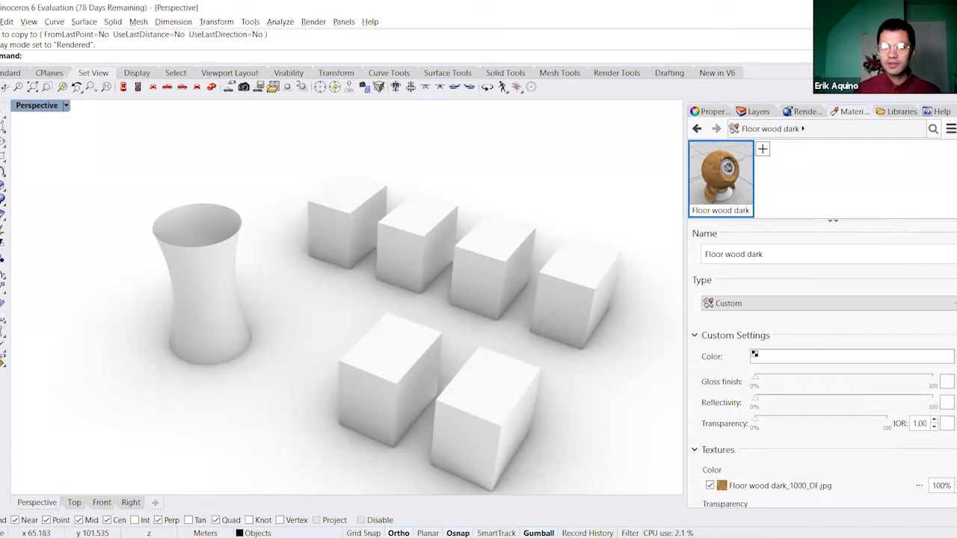
- Review the Floor wood dark material's gloss finish, reflectivity, transparency and texture settings
scroll(822, 366, down, 3)
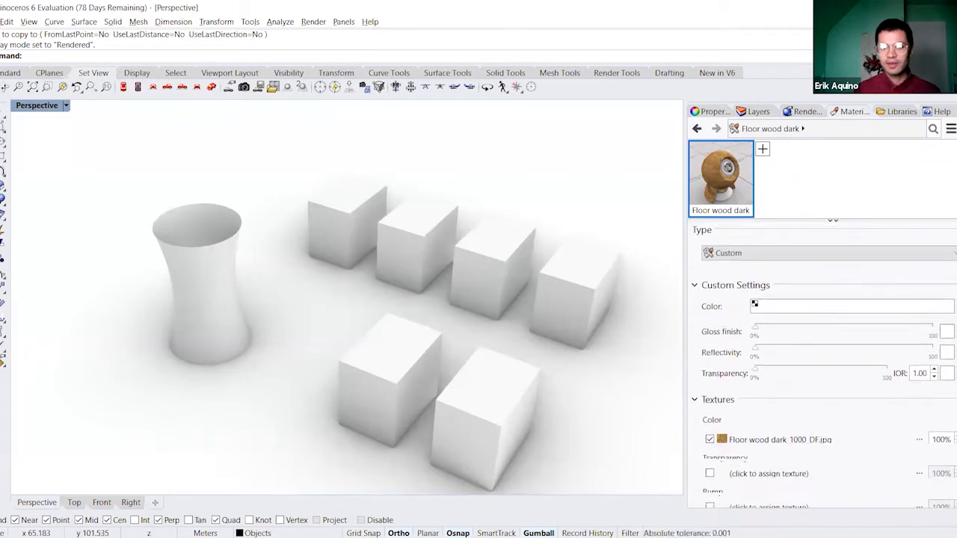
scroll(822, 367, down, 1)
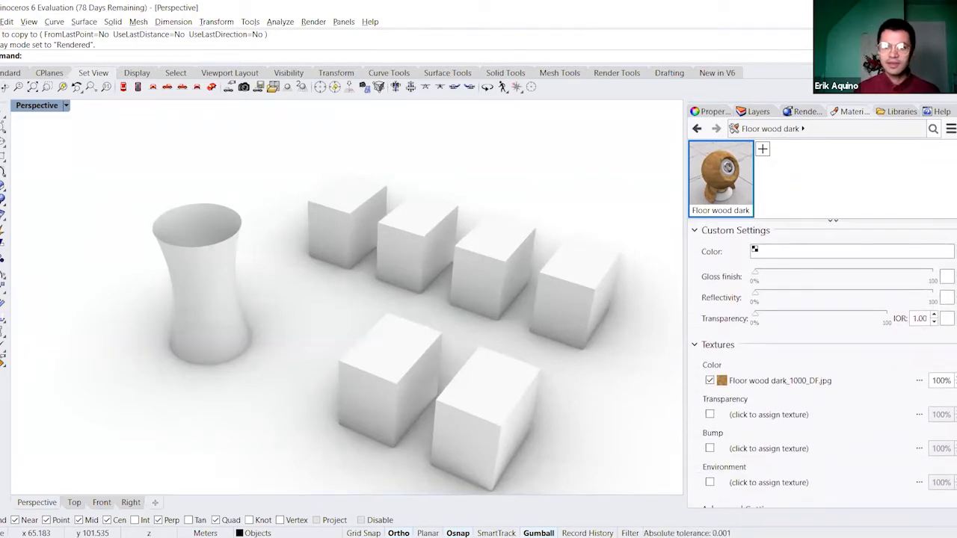
scroll(886, 282, up, 3)
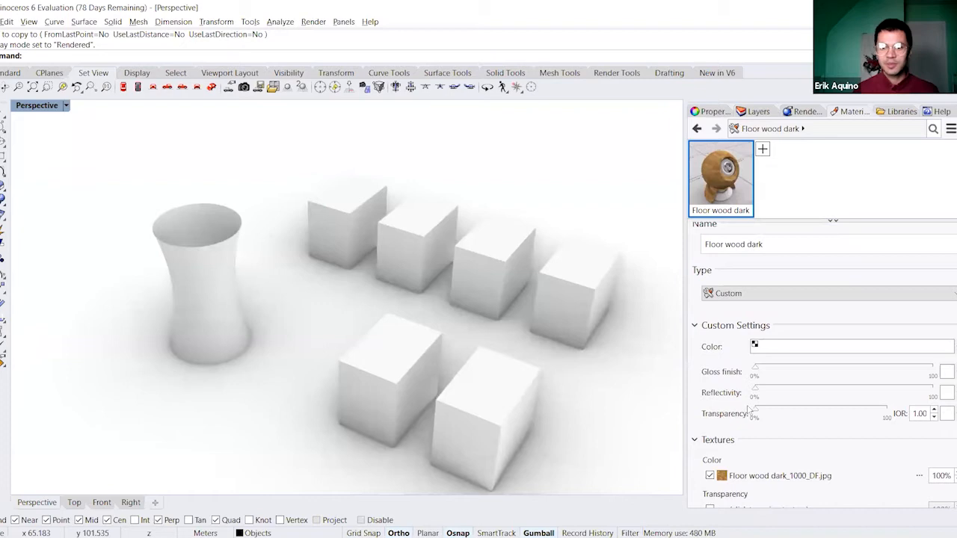
mouse_move(754, 367)
mouse_down()
mouse_move(809, 370)
mouse_move(768, 376)
mouse_move(781, 391)
mouse_move(757, 390)
mouse_move(764, 372)
mouse_move(755, 371)
mouse_up()
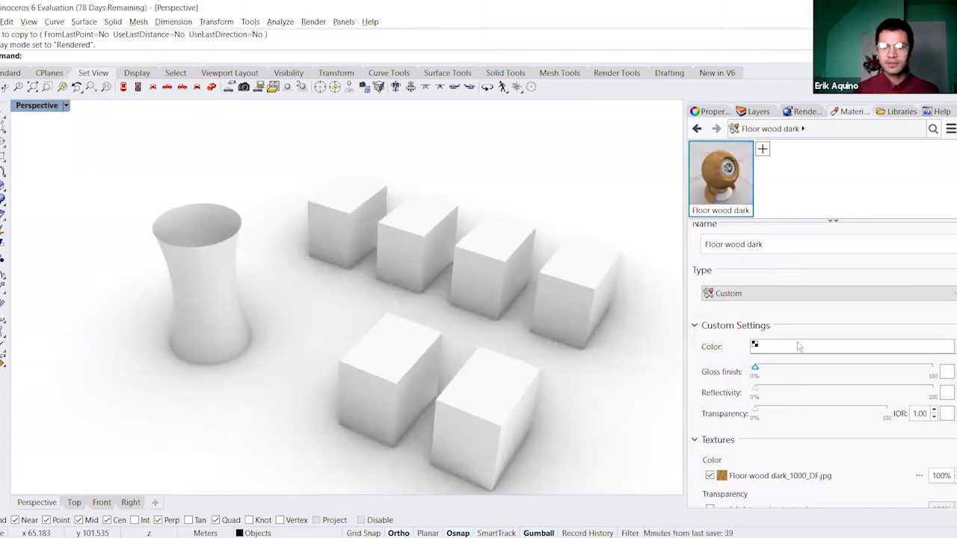
- Assign the Floor wood dark material to the front box farthest from the vase and clear the selection
right_click(721, 176)
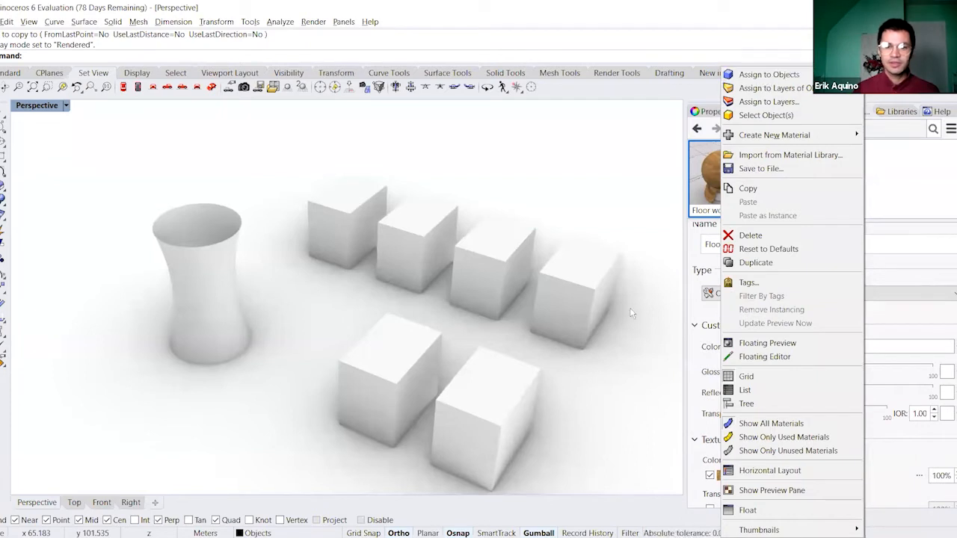
click(616, 347)
click(531, 389)
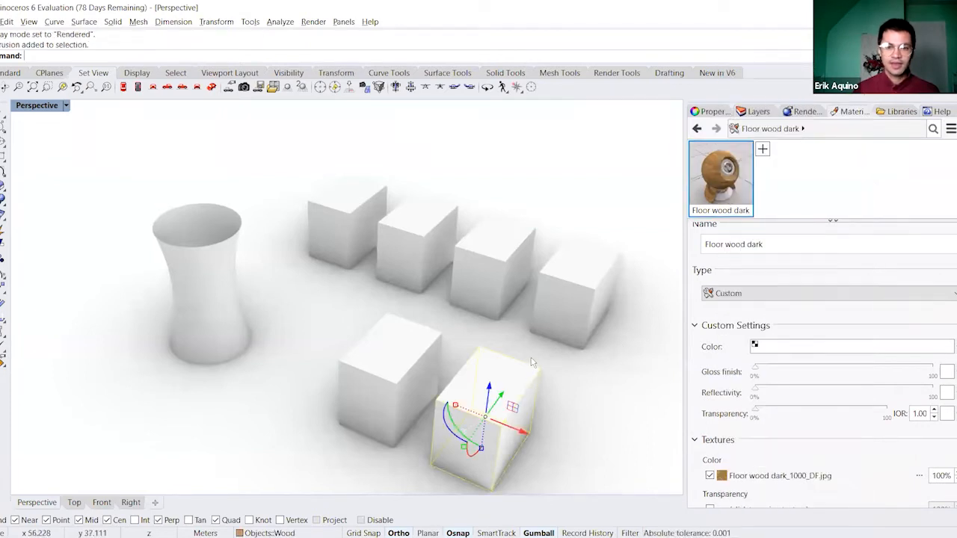
right_click(744, 153)
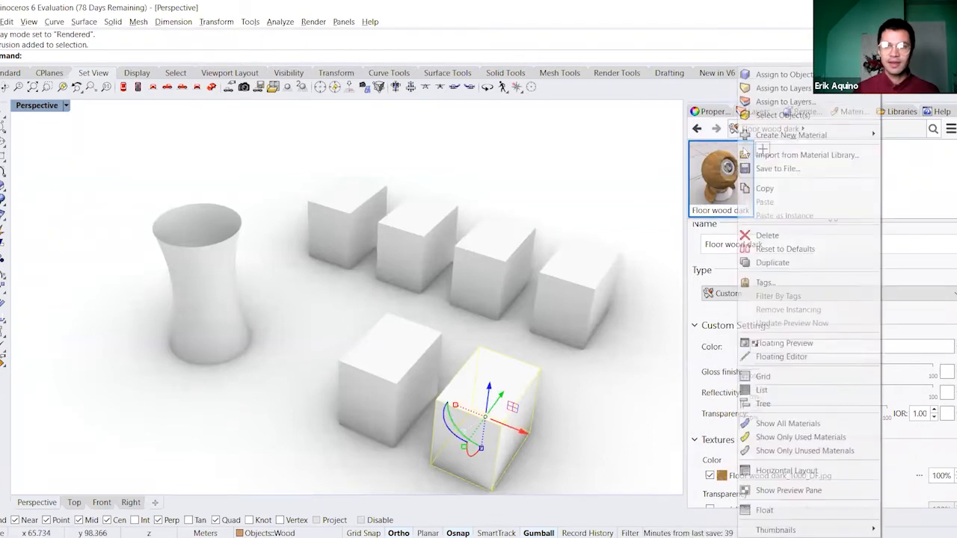
click(781, 75)
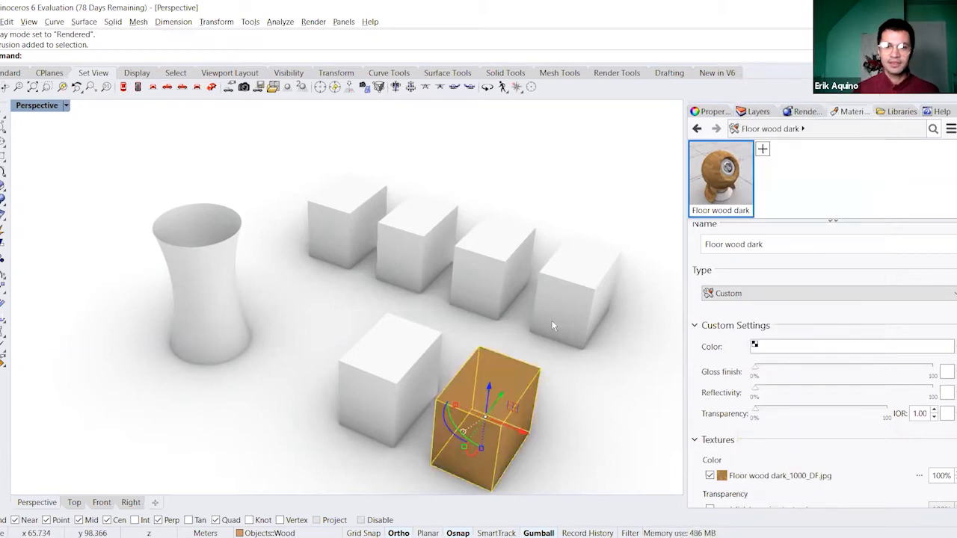
mouse_move(540, 374)
right_down()
mouse_move(587, 363)
mouse_move(553, 366)
right_up()
key(Escape)
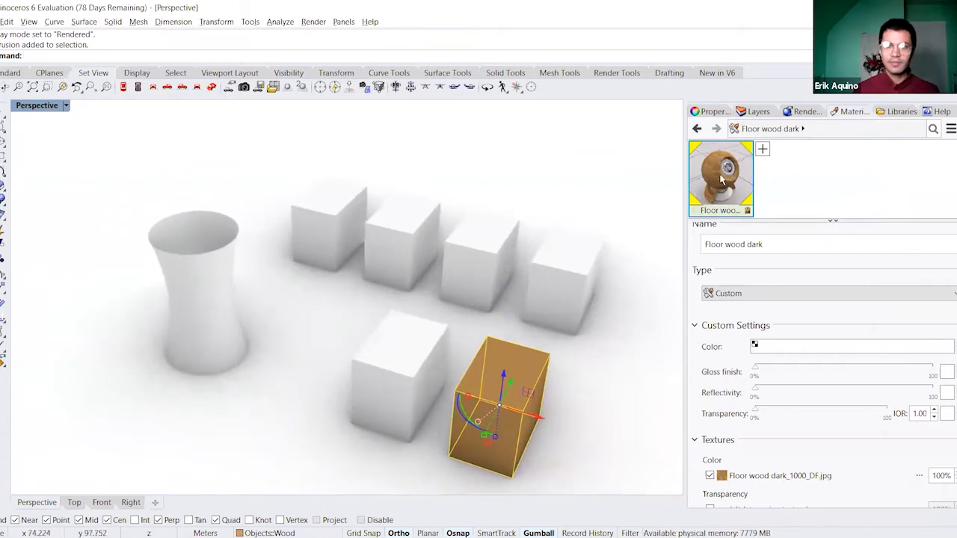
- Assign the Floor wood dark material to the Wood layer, leaving the Metal layer without it
right_click(724, 200)
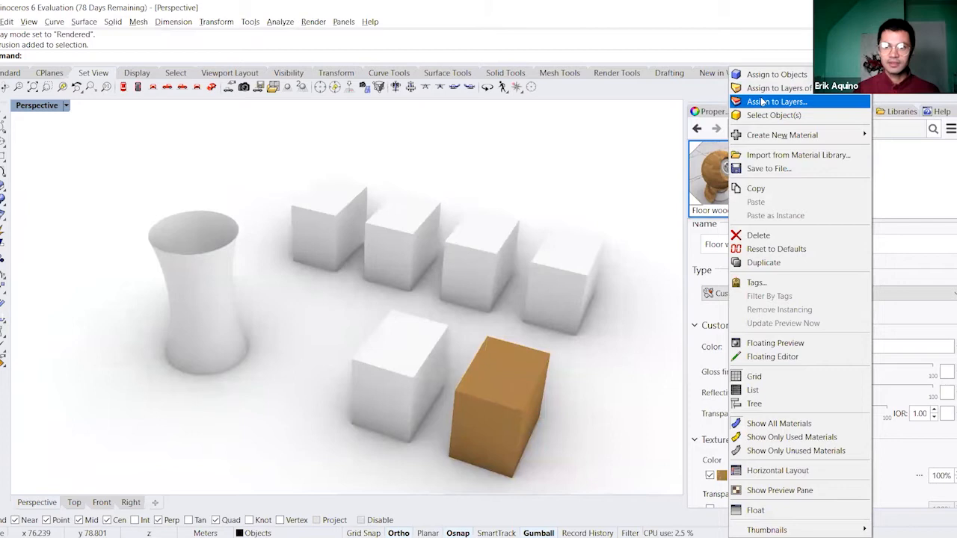
click(762, 102)
click(421, 205)
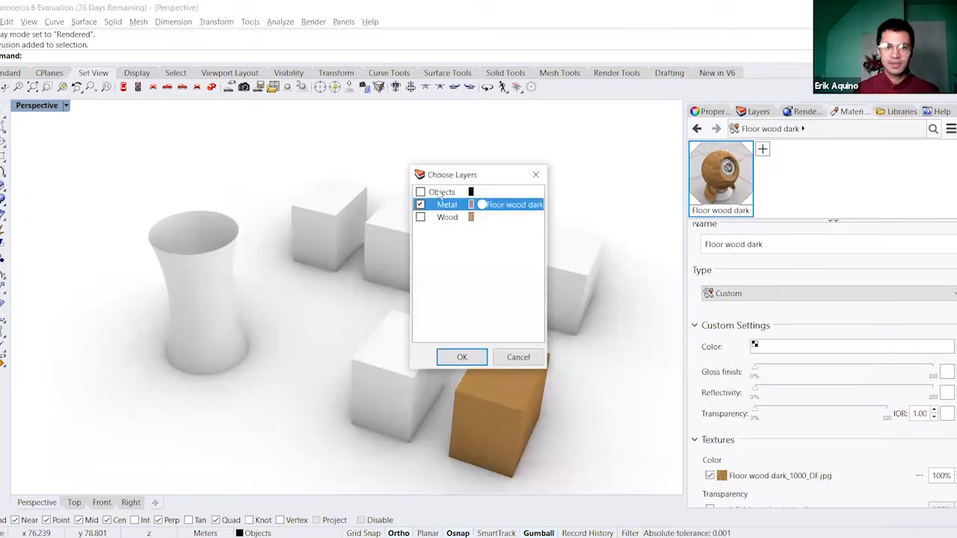
click(421, 205)
click(420, 217)
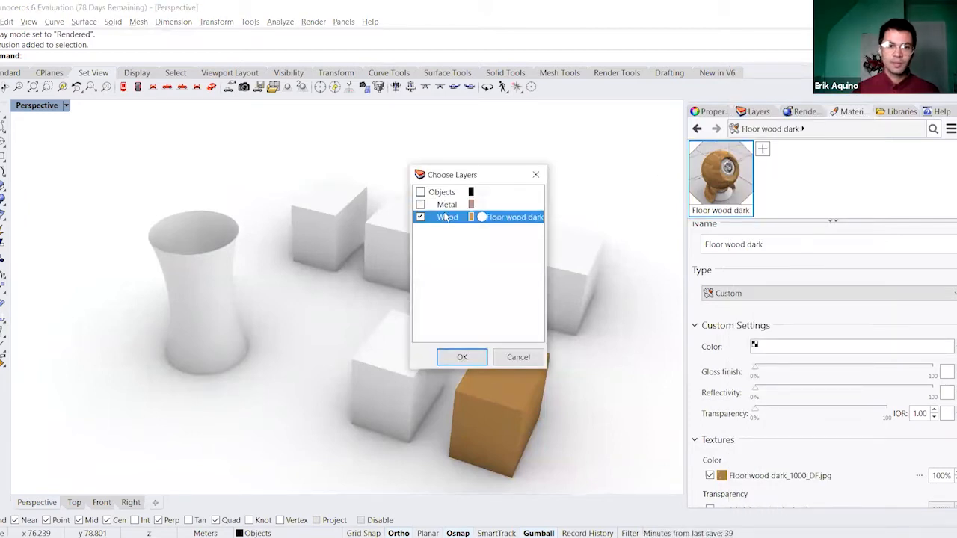
click(460, 354)
right_drag(439, 326, 500, 320)
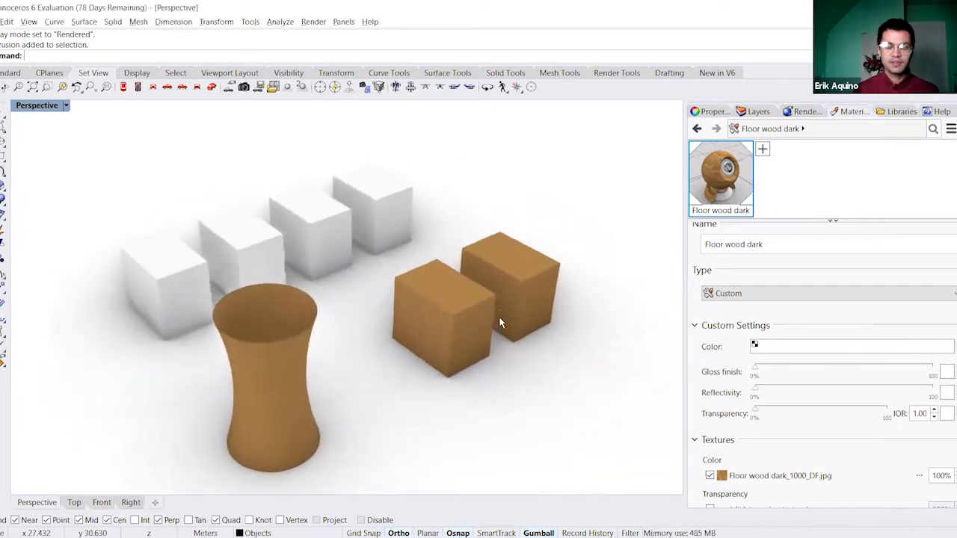
- Make Wood the current layer and draw a small box between the vase and the front boxes
click(755, 111)
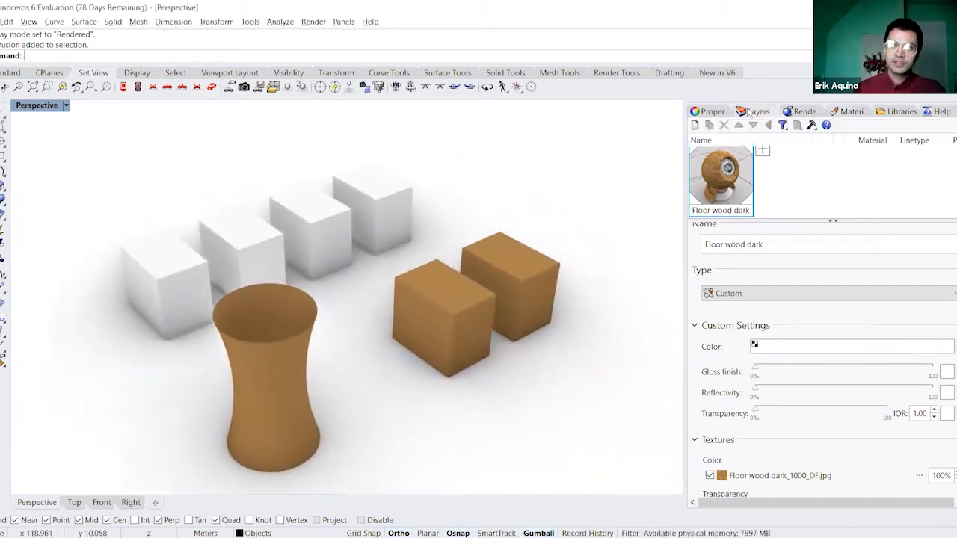
double_click(755, 166)
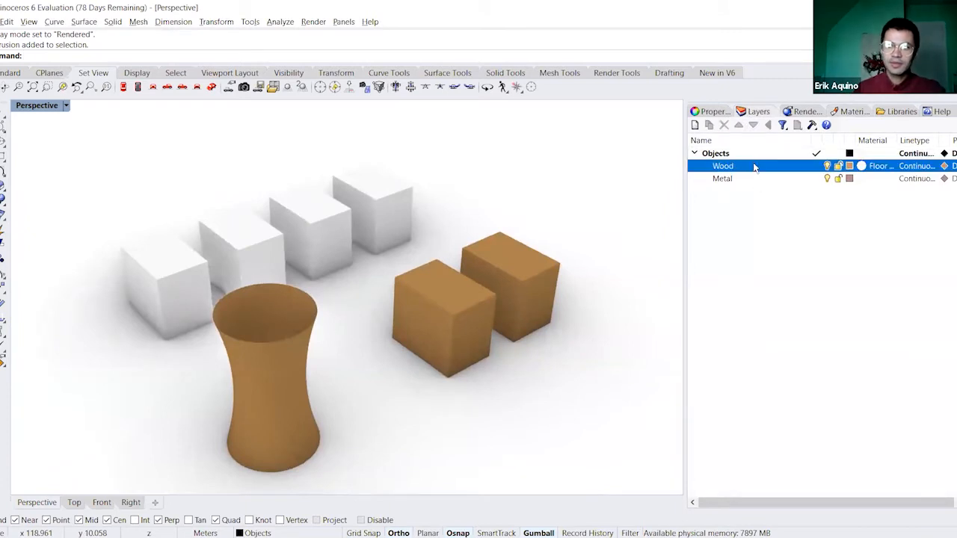
text(O)
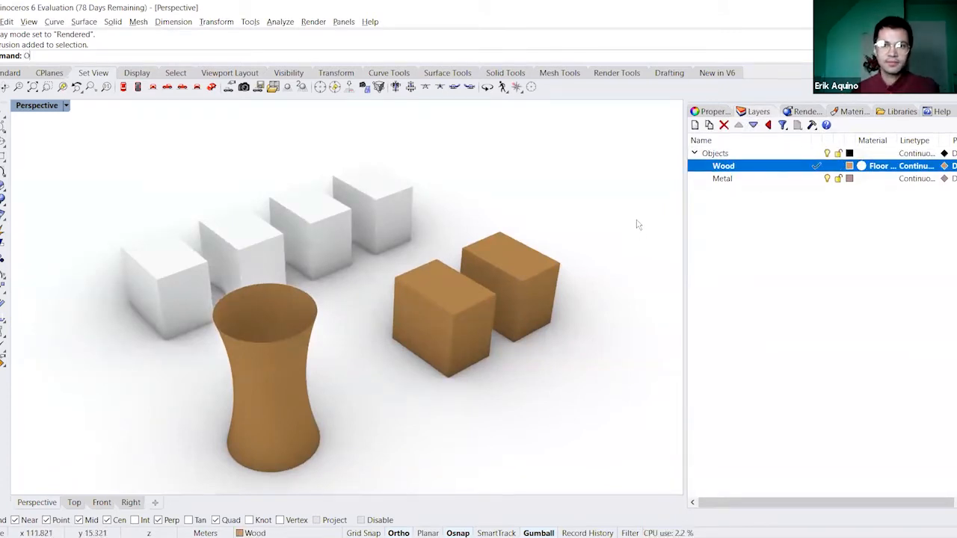
text(box)
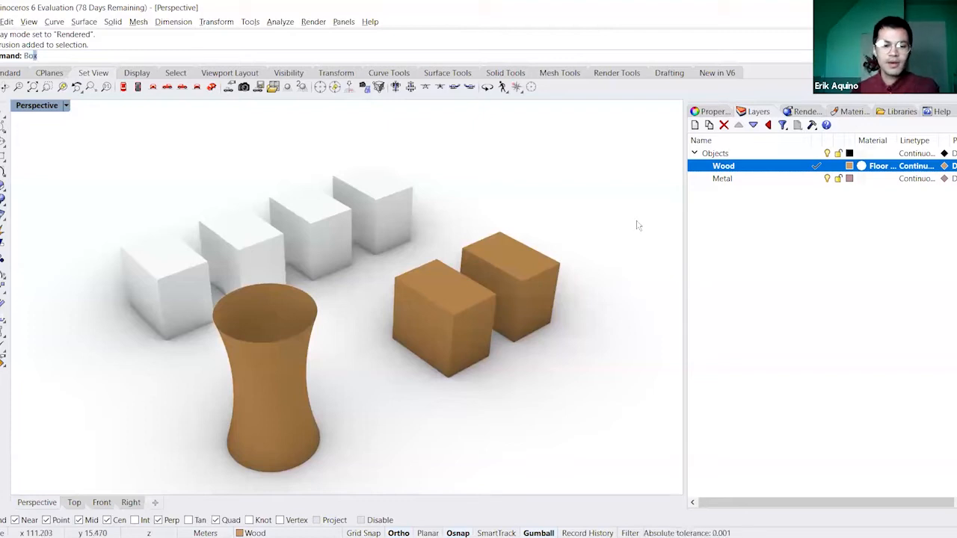
key(Return)
click(359, 367)
click(404, 395)
click(404, 327)
scroll(385, 377, up, 5)
scroll(395, 381, up, 2)
- Resize the new small box in one direction with Scale1D and clear the selection
click(403, 357)
text(scale1d)
key(Return)
click(469, 362)
click(442, 376)
scroll(430, 381, down, 5)
click(393, 399)
scroll(450, 366, down, 7)
click(591, 314)
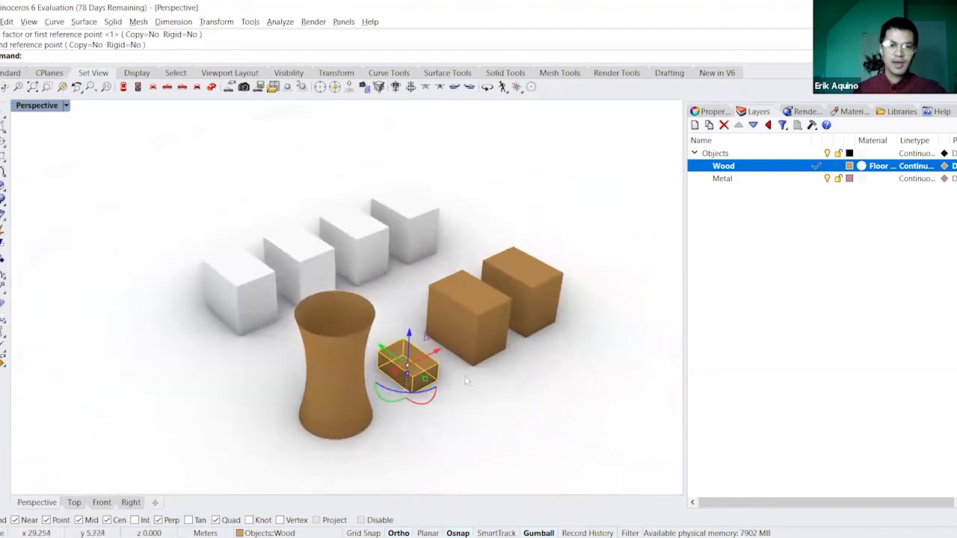
- Remove the Floor wood dark material from the Wood layer and view the objects
click(874, 165)
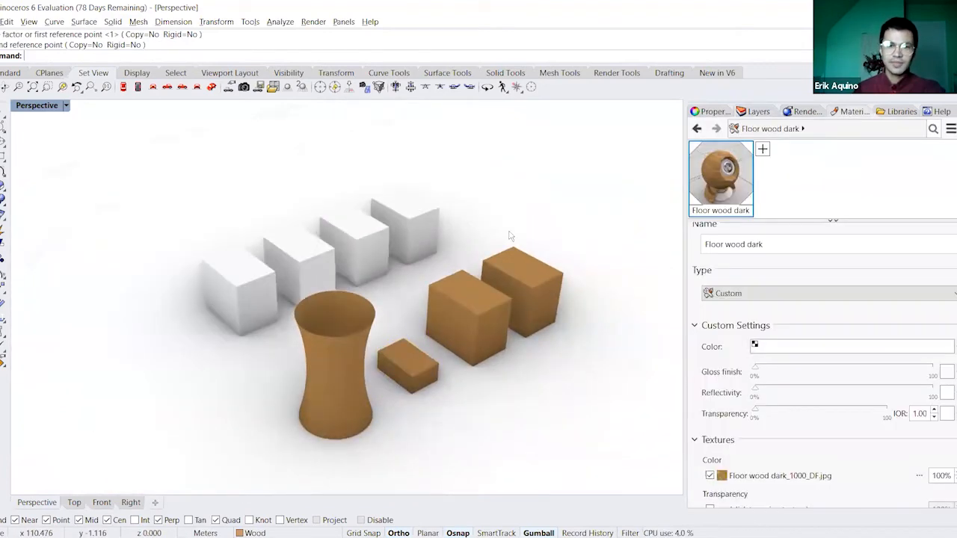
shift+right_drag(449, 348, 413, 348)
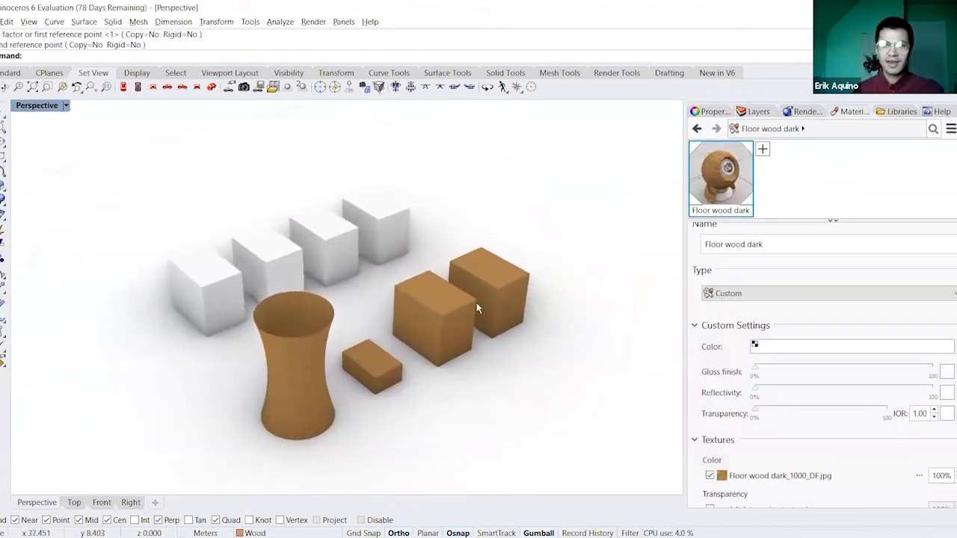
right_click(718, 182)
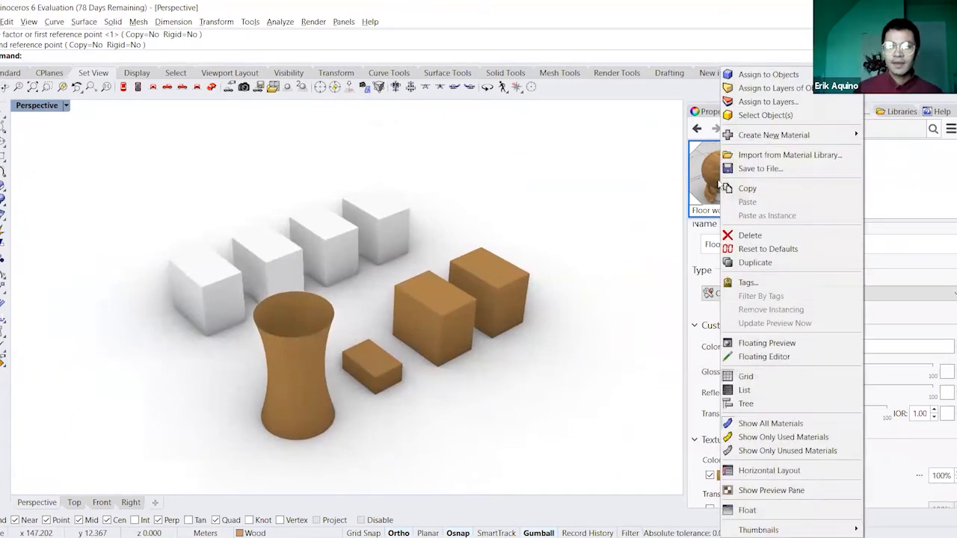
click(750, 105)
click(420, 217)
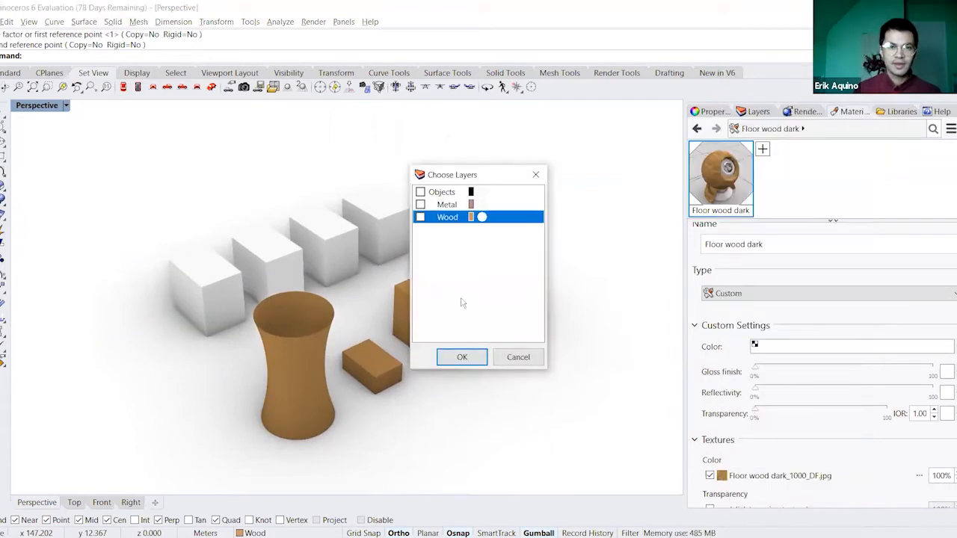
click(462, 357)
right_drag(460, 325, 485, 304)
scroll(486, 287, up, 5)
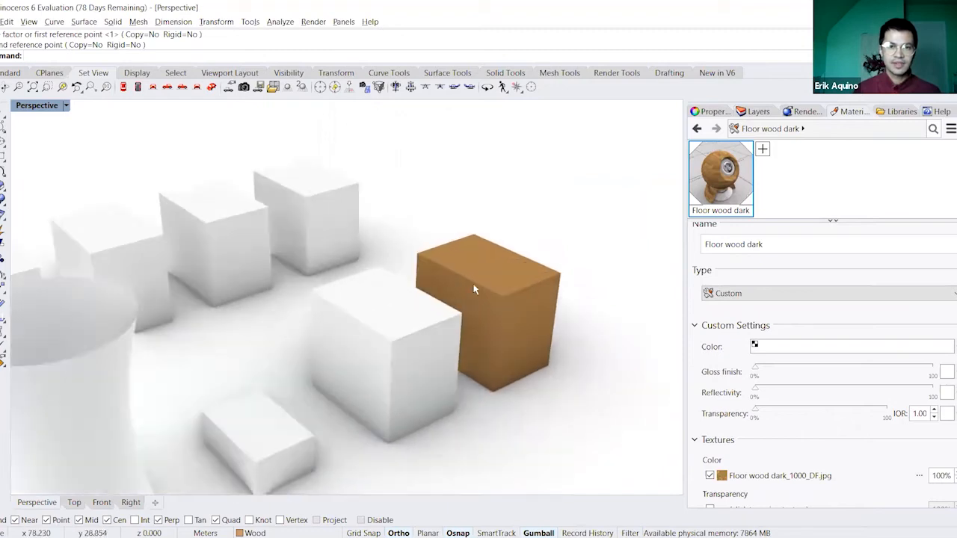
scroll(486, 270, down, 3)
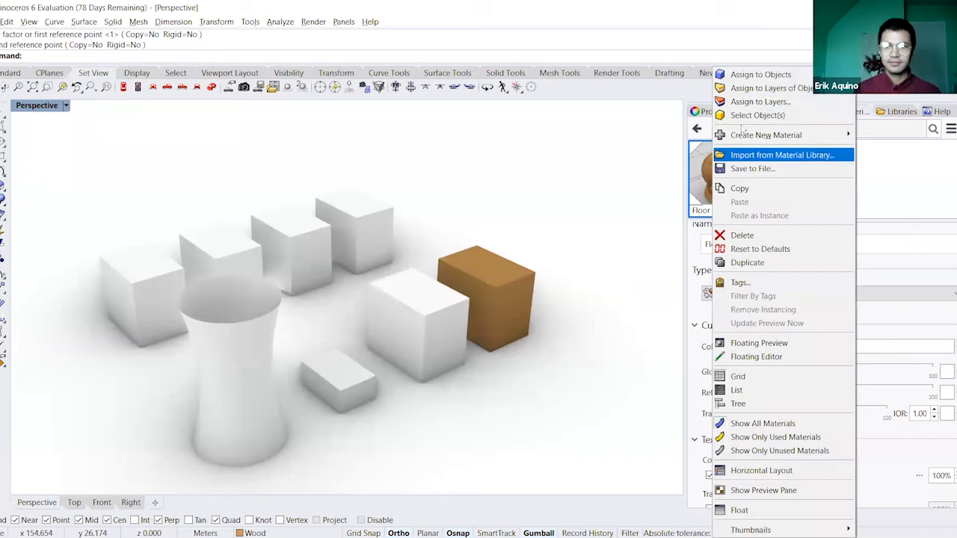
- Reassign the Floor wood dark material to the Wood layer
right_click(712, 174)
click(756, 101)
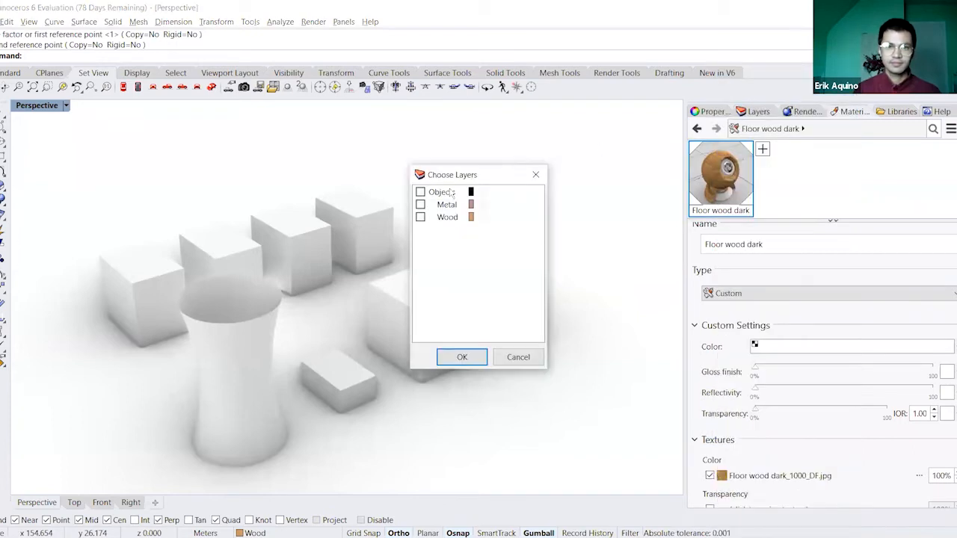
click(420, 217)
click(461, 357)
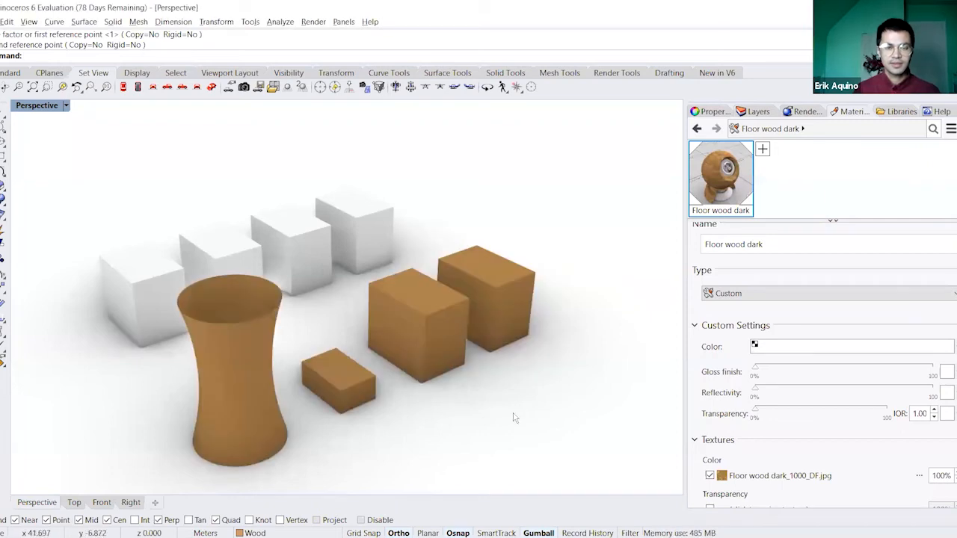
- Examine the scale and tiling of the wood texture up close on the two large front boxes
scroll(510, 389, down, 2)
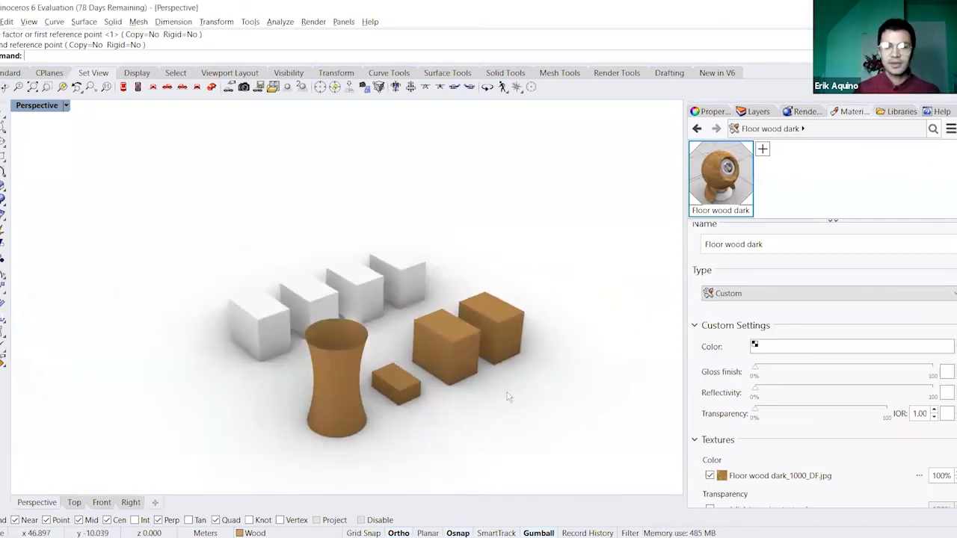
scroll(508, 397, up, 3)
scroll(426, 336, up, 5)
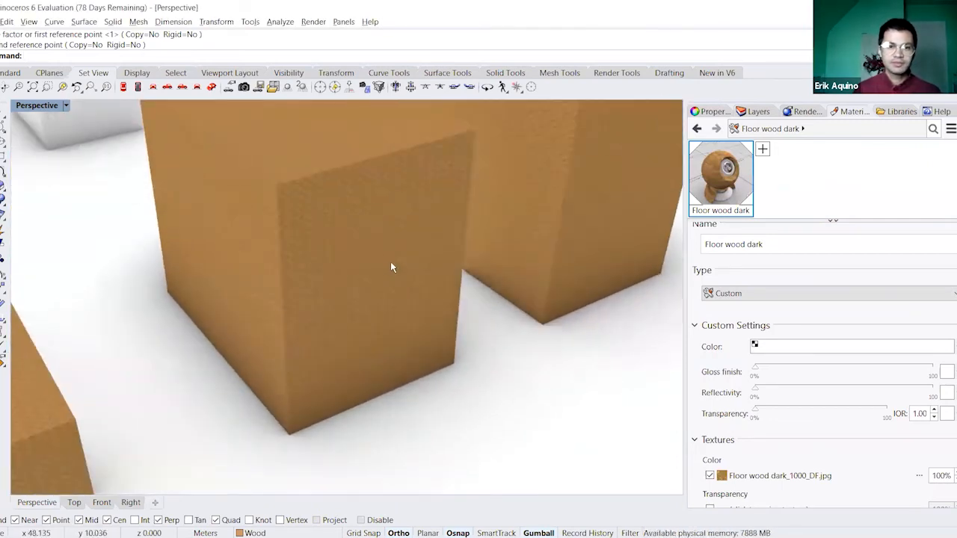
shift+right_drag(387, 239, 424, 296)
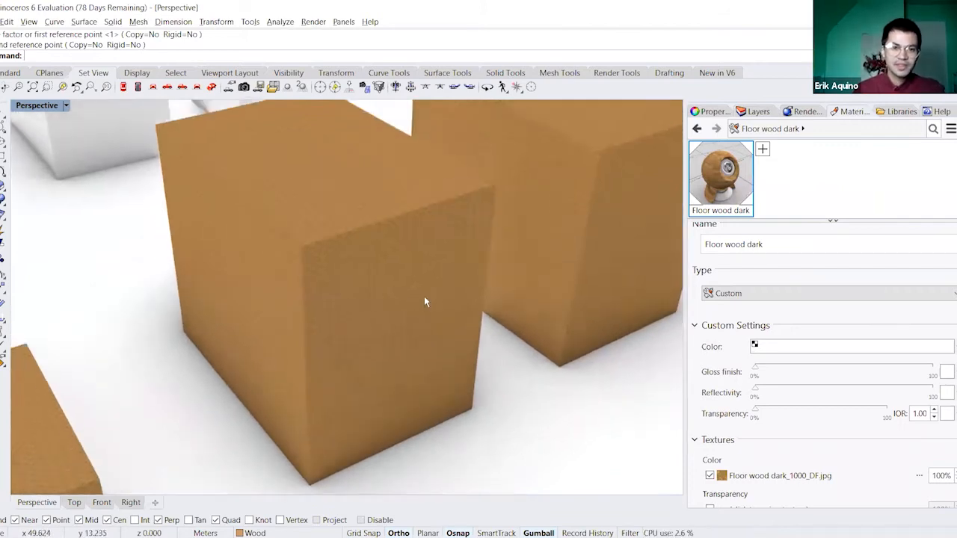
scroll(380, 236, up, 5)
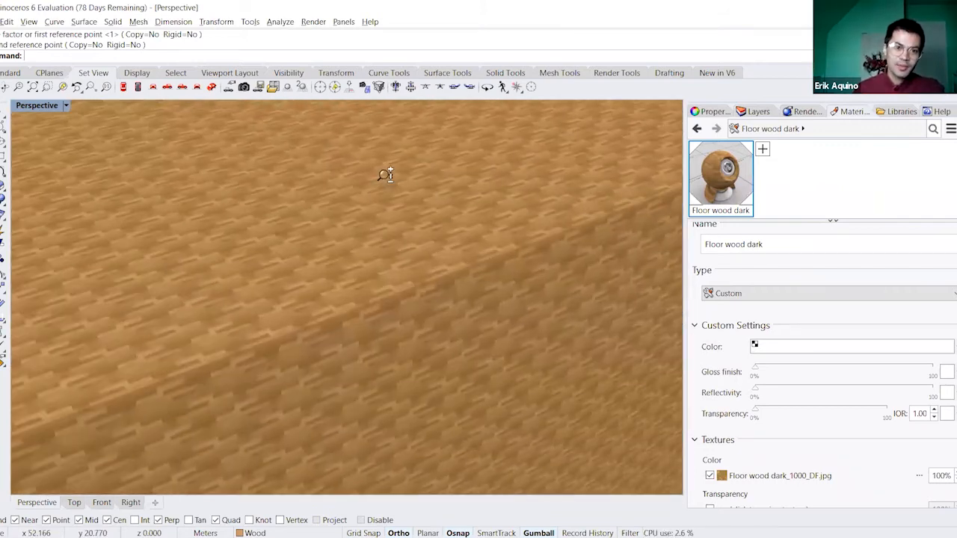
scroll(380, 246, down, 10)
shift+right_drag(380, 259, 474, 277)
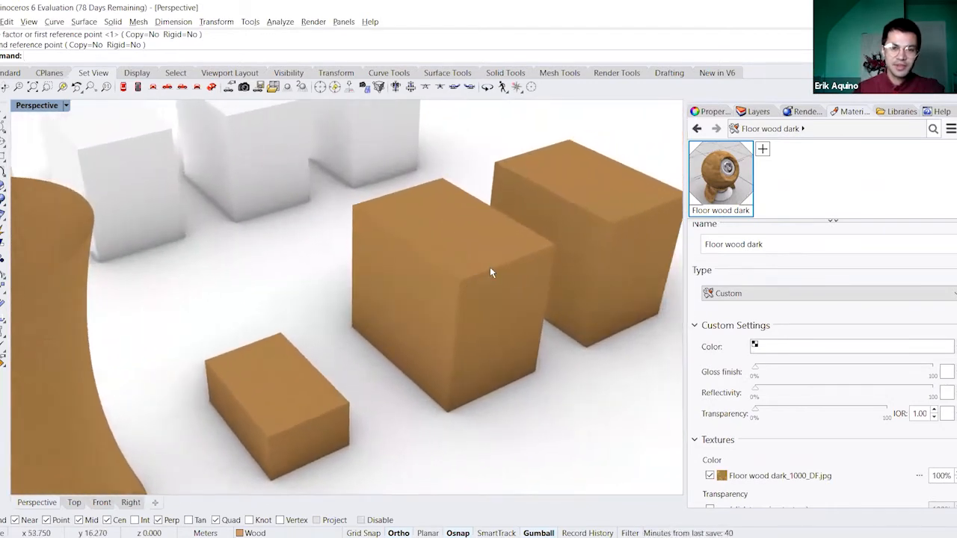
scroll(490, 254, up, 5)
scroll(490, 208, up, 5)
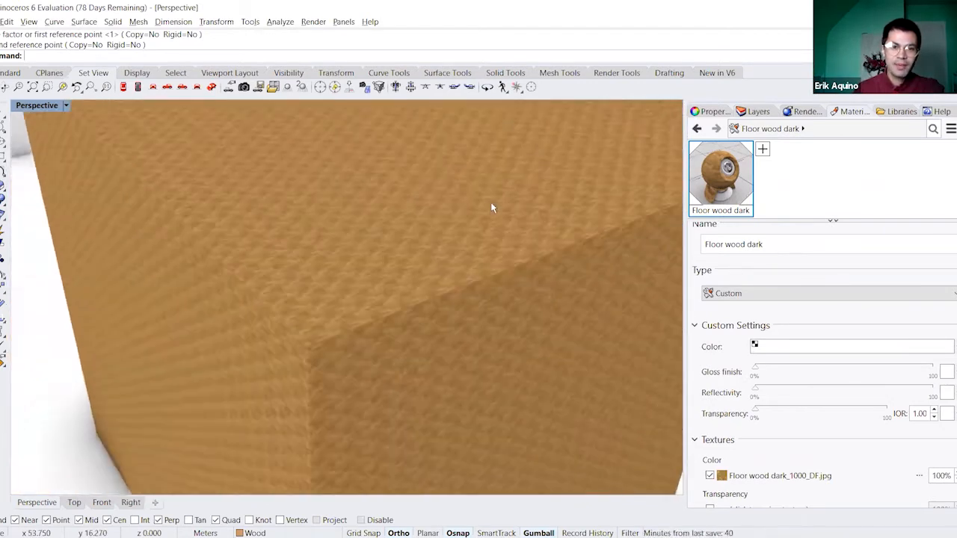
scroll(449, 258, up, 4)
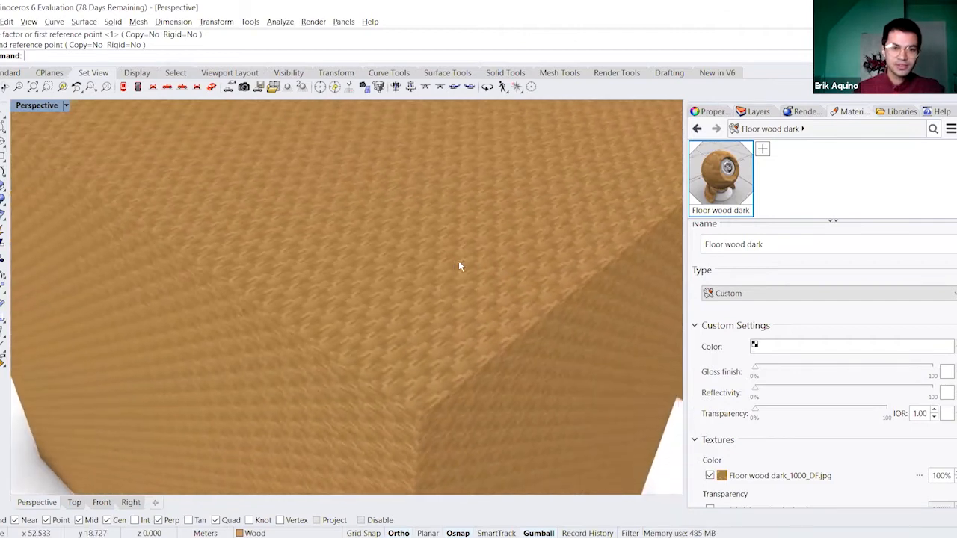
scroll(443, 346, up, 3)
scroll(444, 345, up, 2)
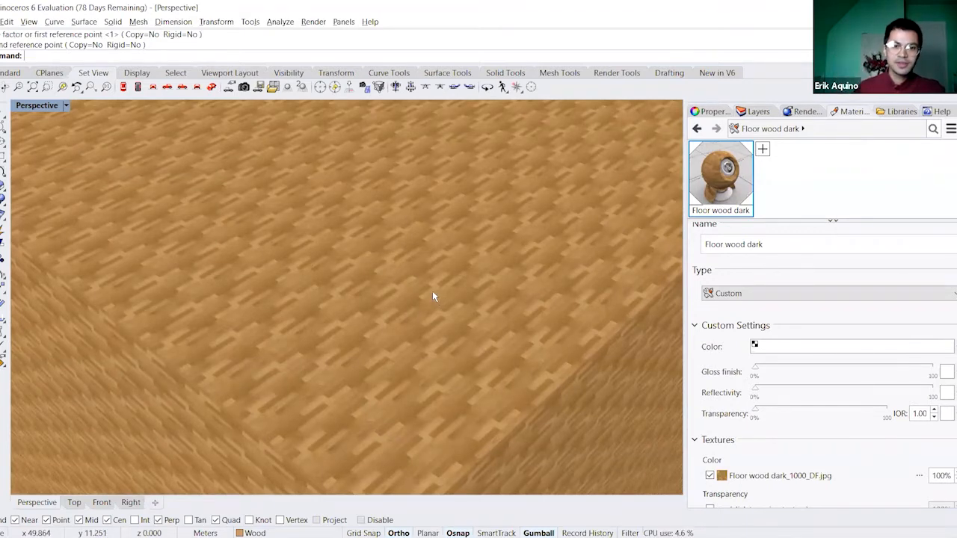
scroll(433, 290, down, 3)
scroll(425, 288, down, 2)
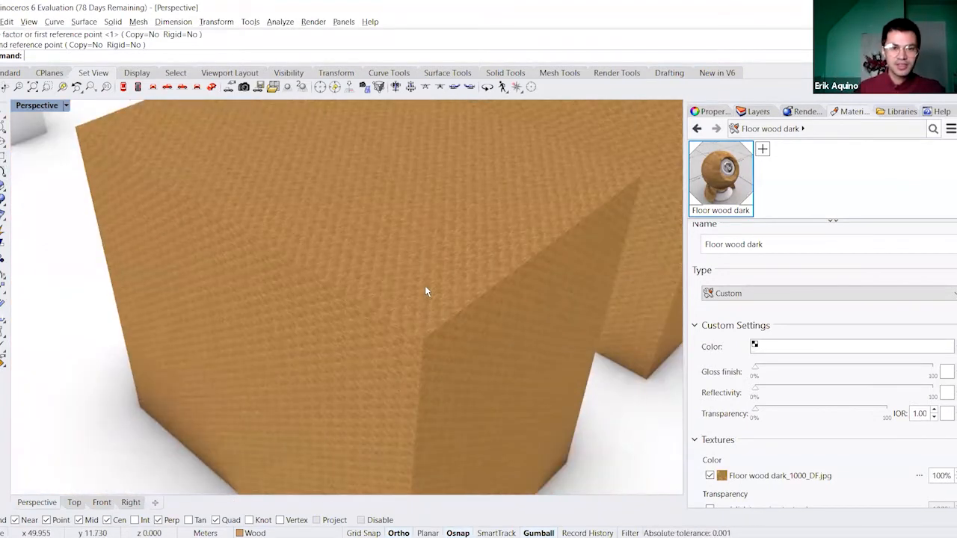
scroll(425, 287, down, 6)
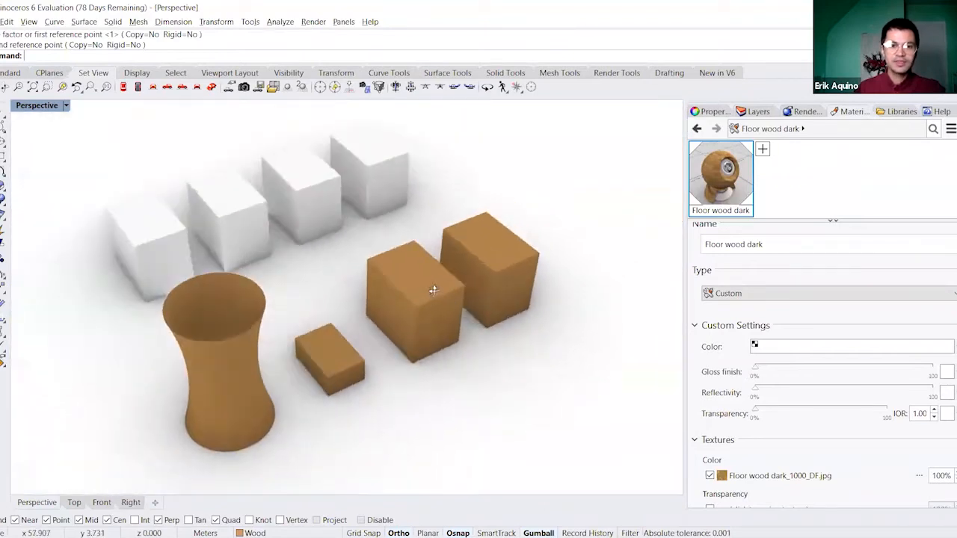
scroll(430, 299, up, 8)
scroll(381, 285, down, 6)
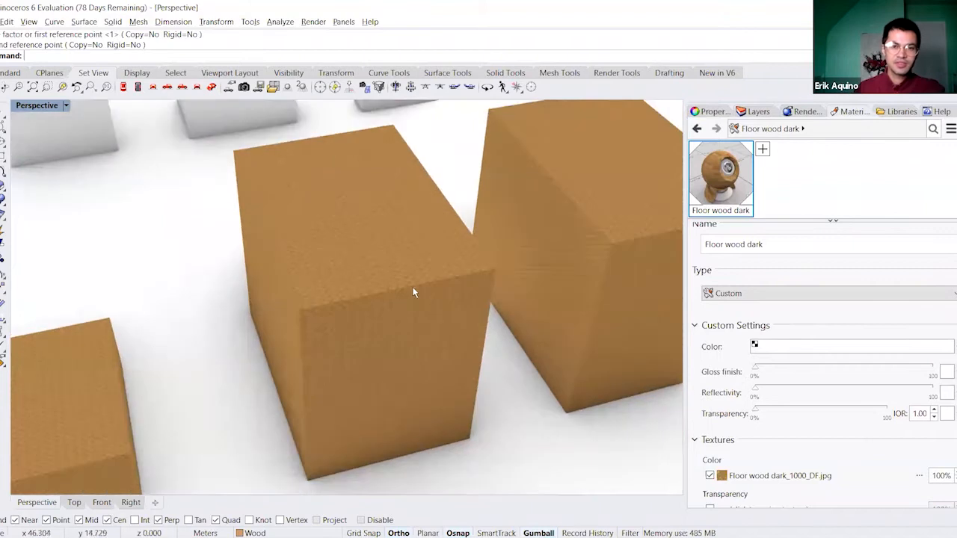
shift+right_drag(502, 283, 406, 287)
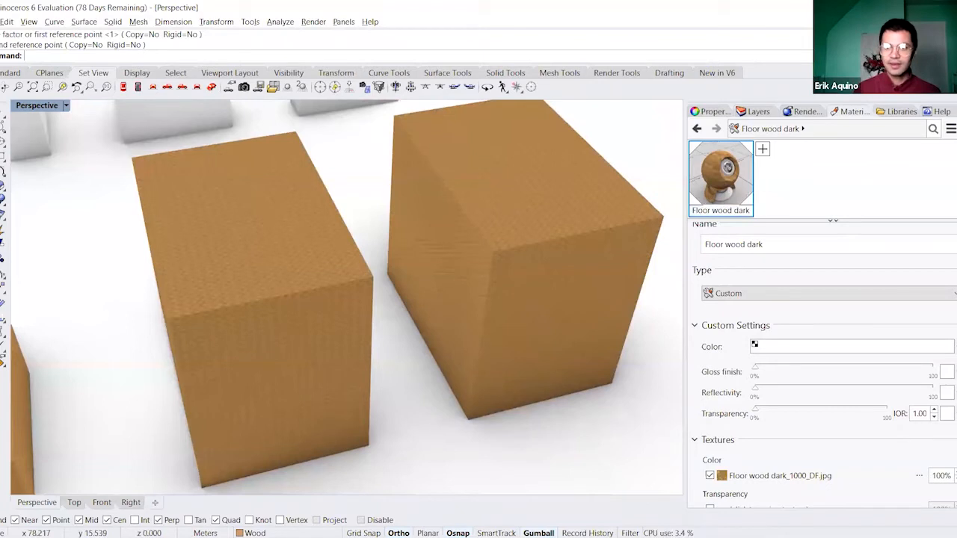
- Set the mapping of the color texture Floor wood dark_1000_DF.jpg to Mapping Channel 1
scroll(822, 366, down, 5)
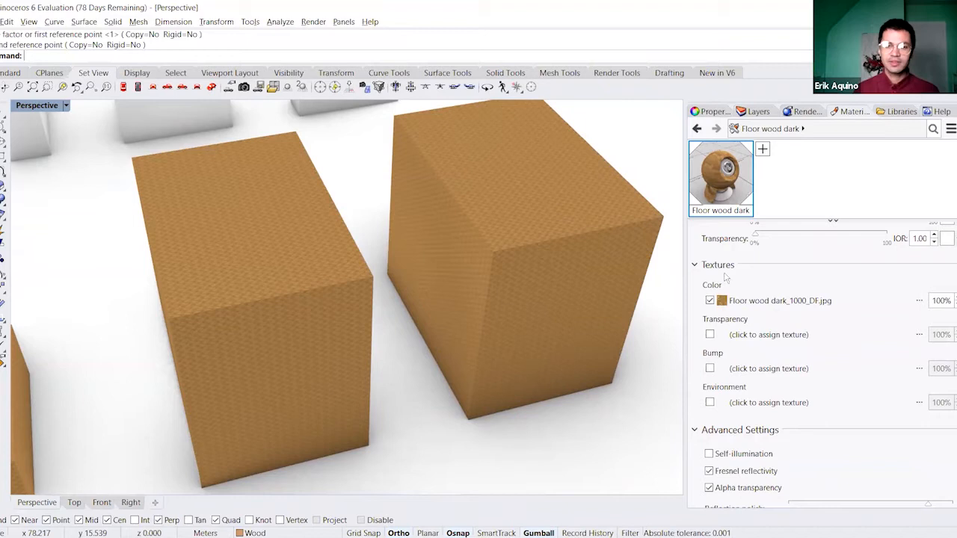
click(752, 302)
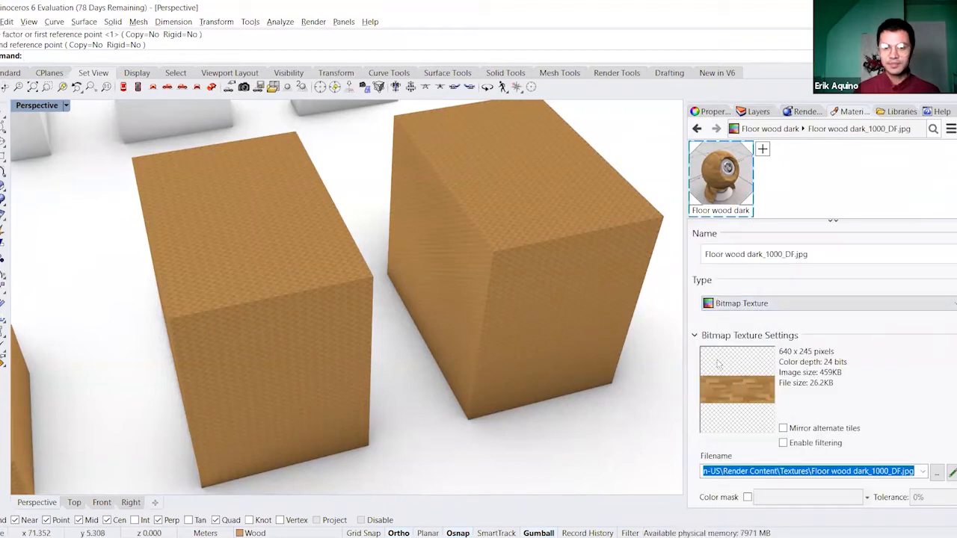
scroll(822, 366, down, 3)
scroll(822, 366, down, 5)
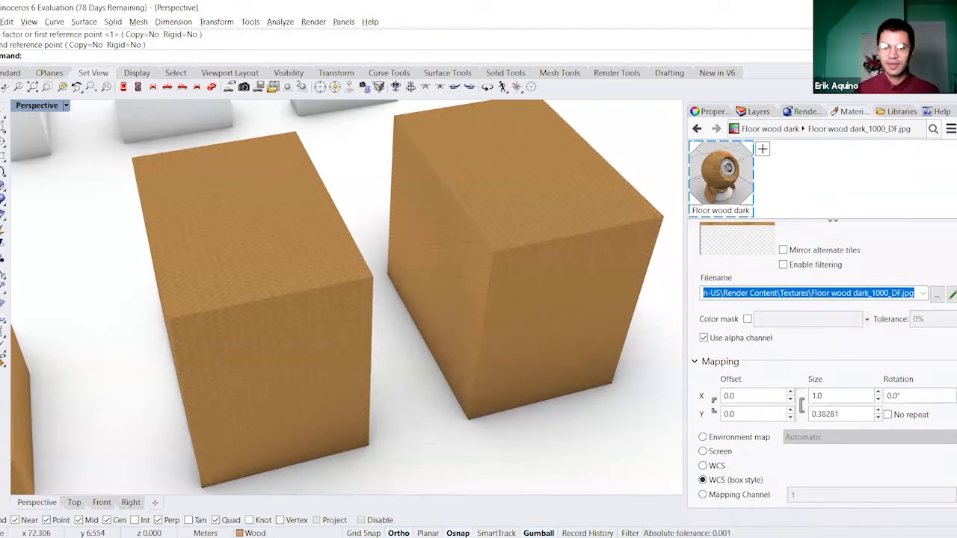
scroll(757, 333, up, 2)
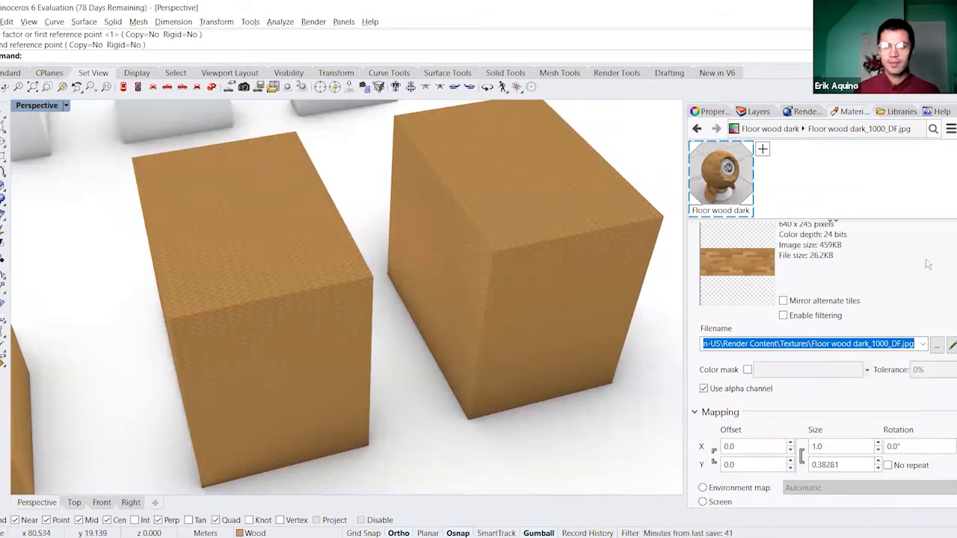
scroll(761, 260, down, 7)
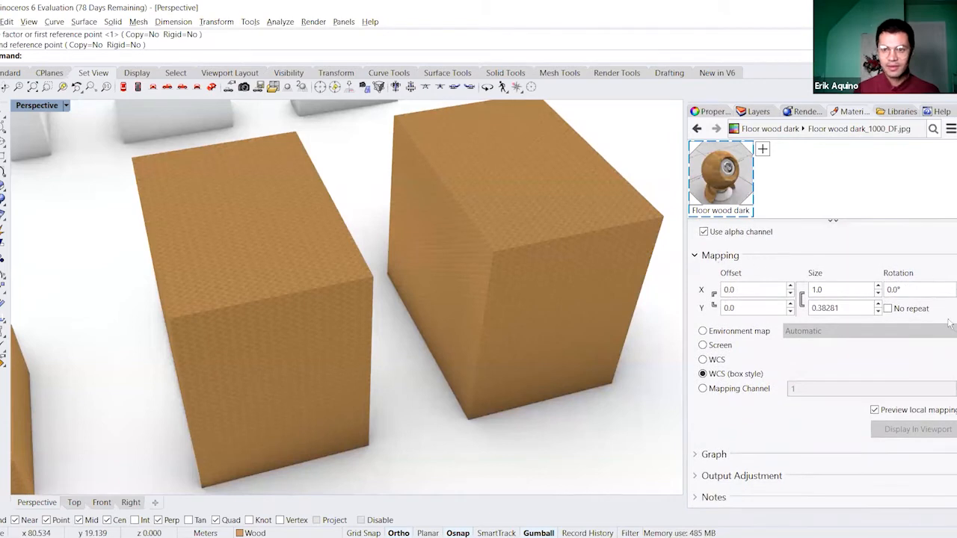
click(703, 389)
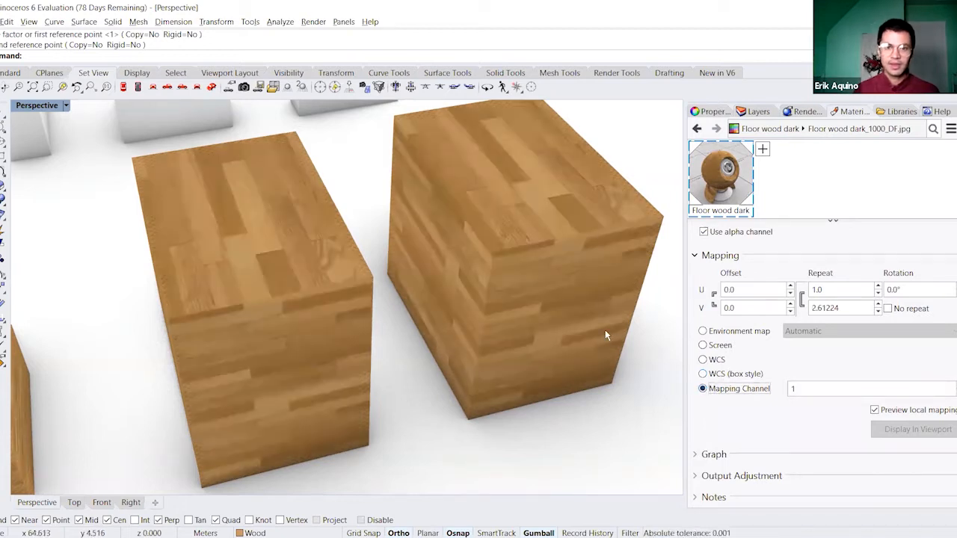
- Open the texture mapping properties of the farther of the two large wooden boxes
scroll(604, 329, down, 5)
scroll(466, 336, up, 3)
right_drag(524, 295, 503, 305)
scroll(505, 304, down, 5)
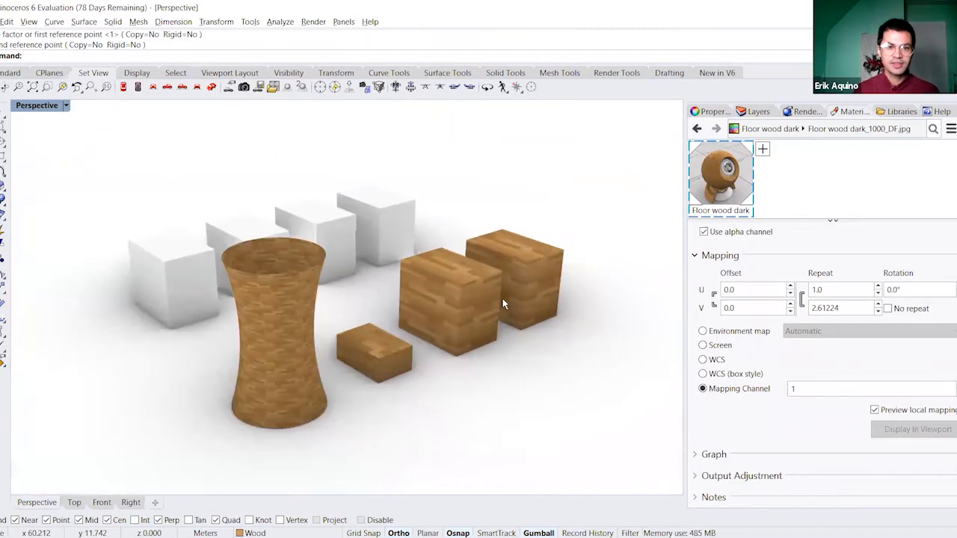
scroll(435, 331, up, 5)
right_drag(362, 338, 419, 322)
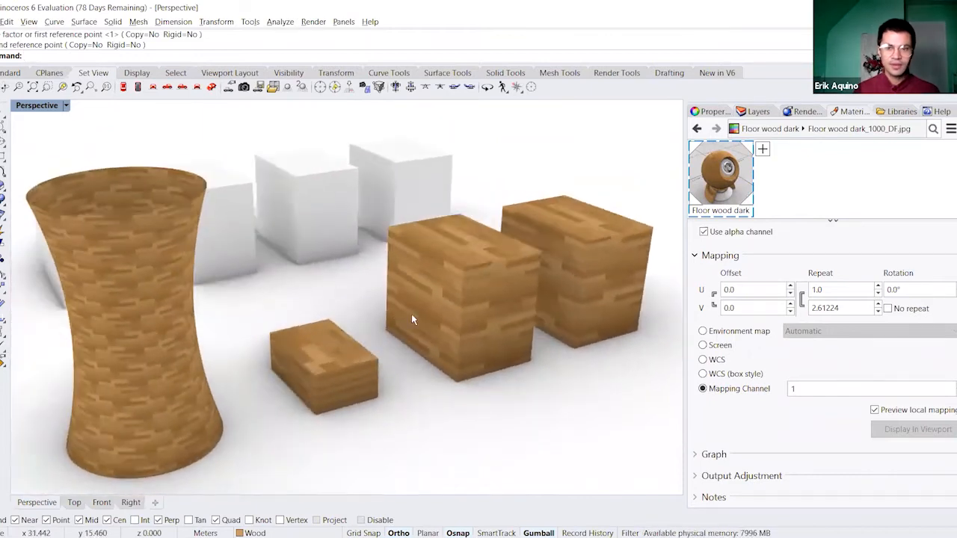
click(716, 111)
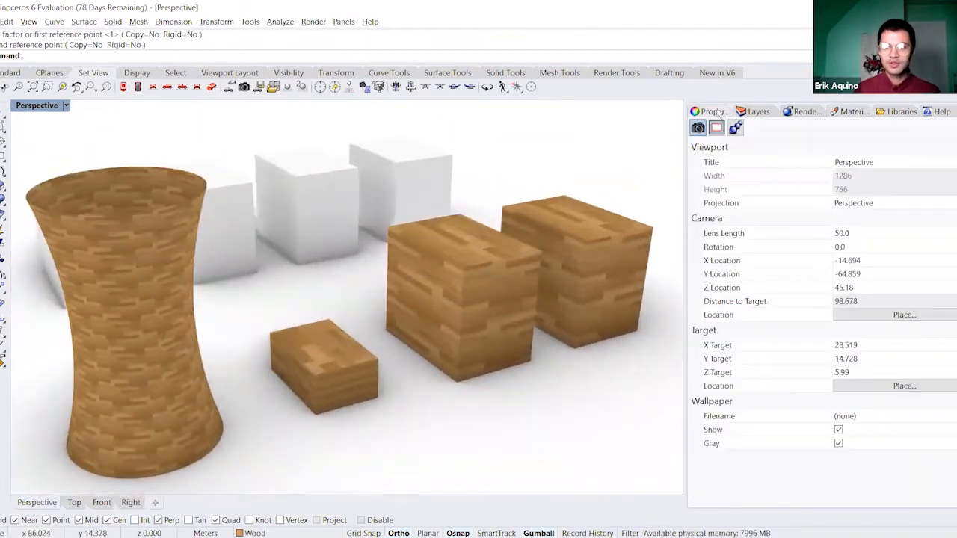
click(594, 218)
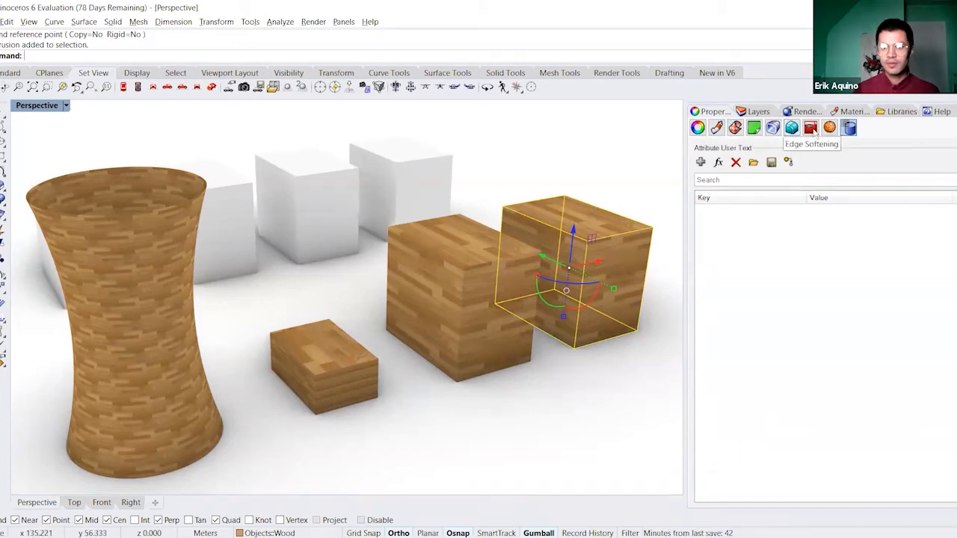
click(735, 128)
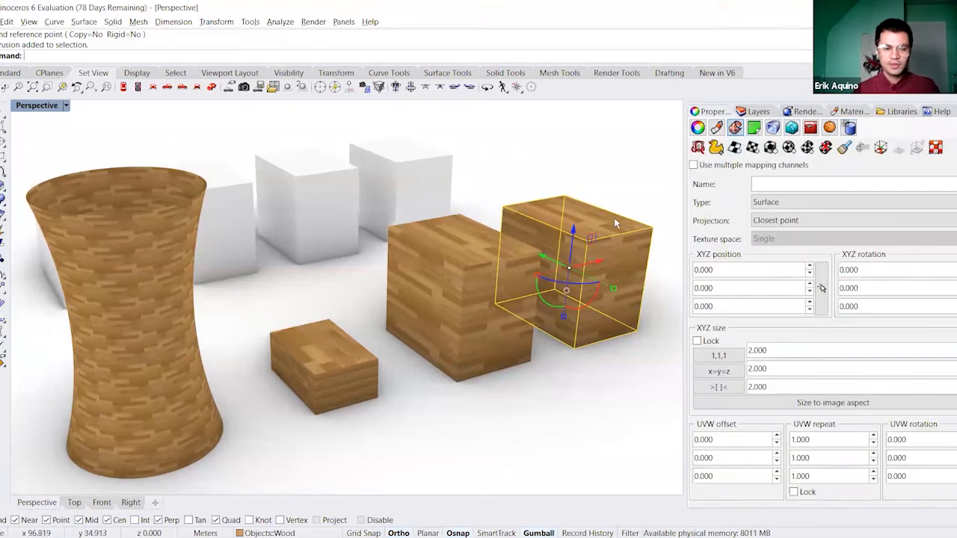
- Check the Wood layer and the Floor wood dark texture settings, and return to the farther large box's texture mapping properties
shift+right_drag(633, 221, 539, 225)
scroll(539, 225, up, 5)
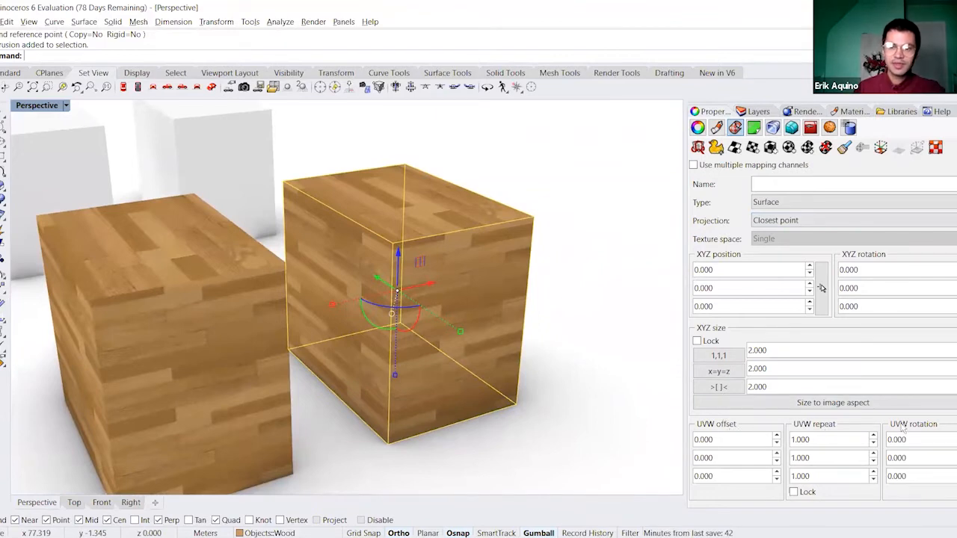
right_drag(602, 323, 617, 346)
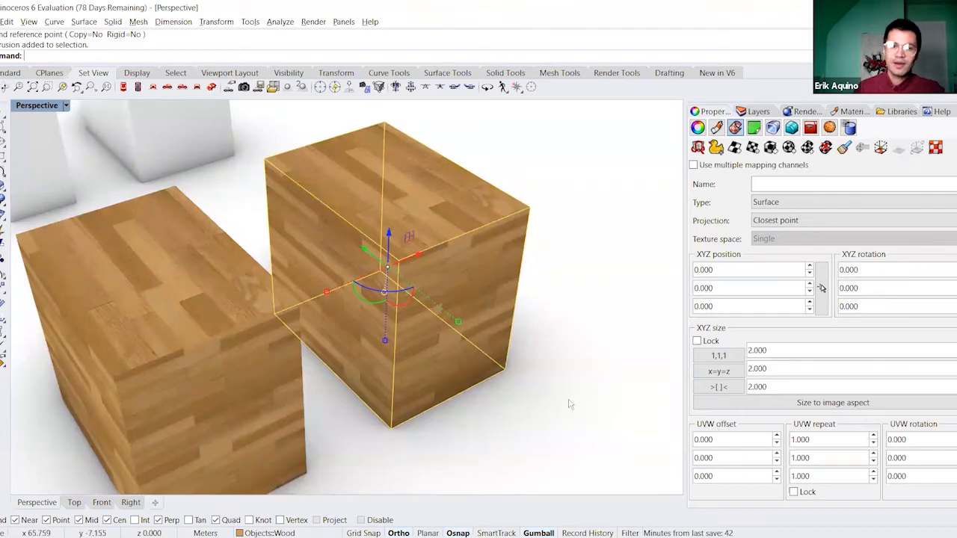
mouse_move(555, 391)
right_down()
mouse_move(568, 371)
mouse_move(554, 374)
right_up()
click(575, 370)
click(758, 112)
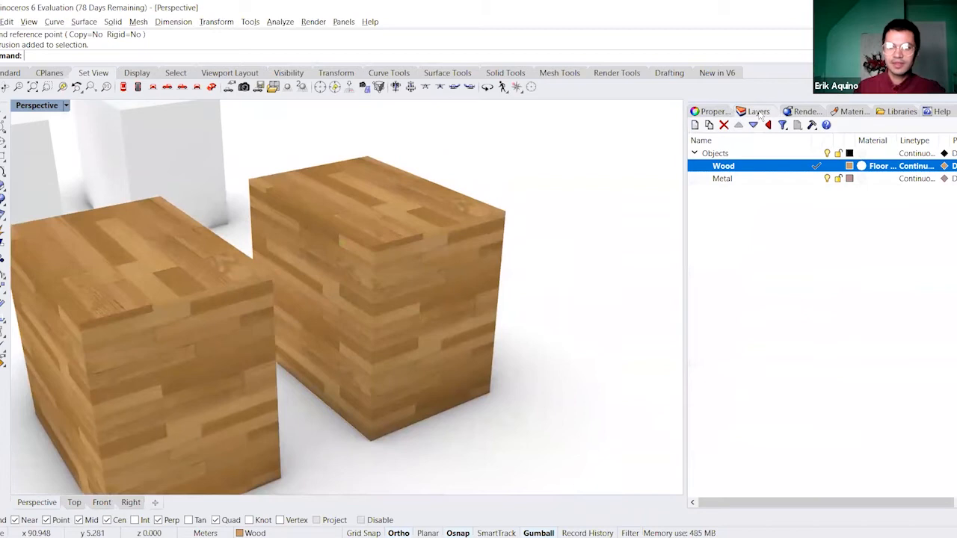
click(834, 112)
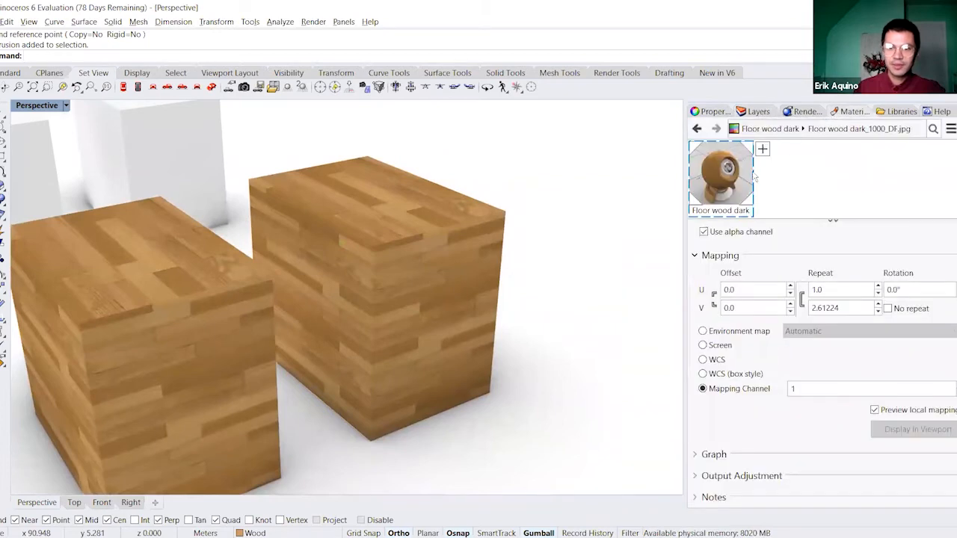
click(719, 112)
click(471, 224)
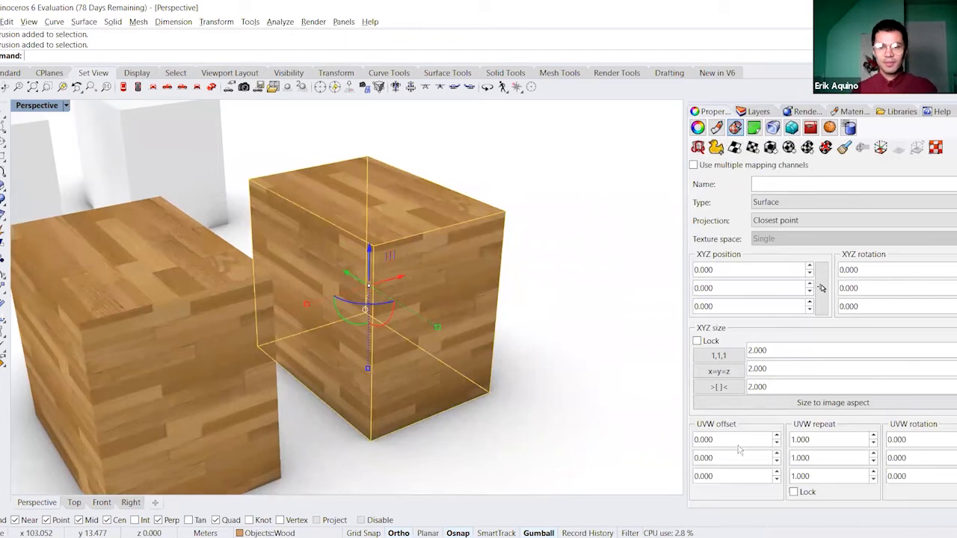
right_drag(468, 275, 459, 242)
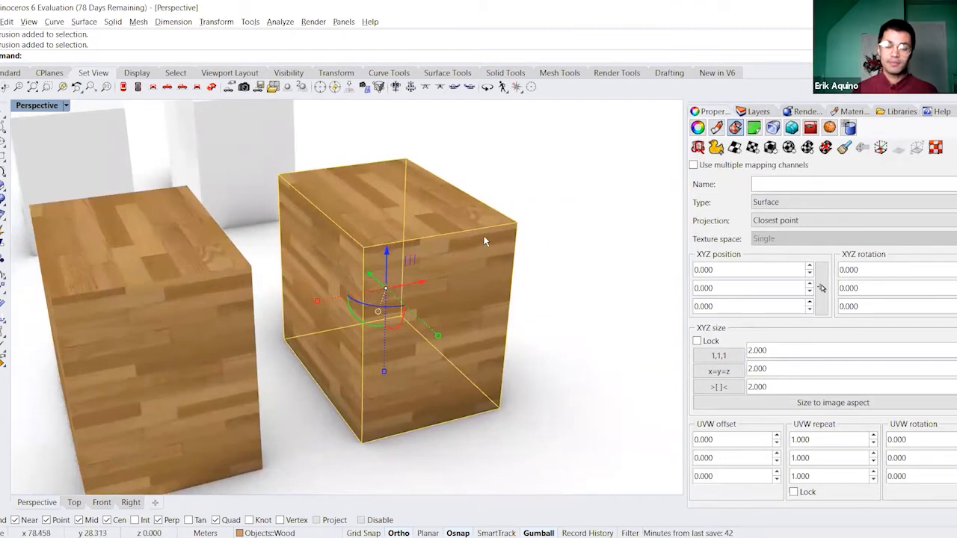
right_drag(446, 409, 453, 411)
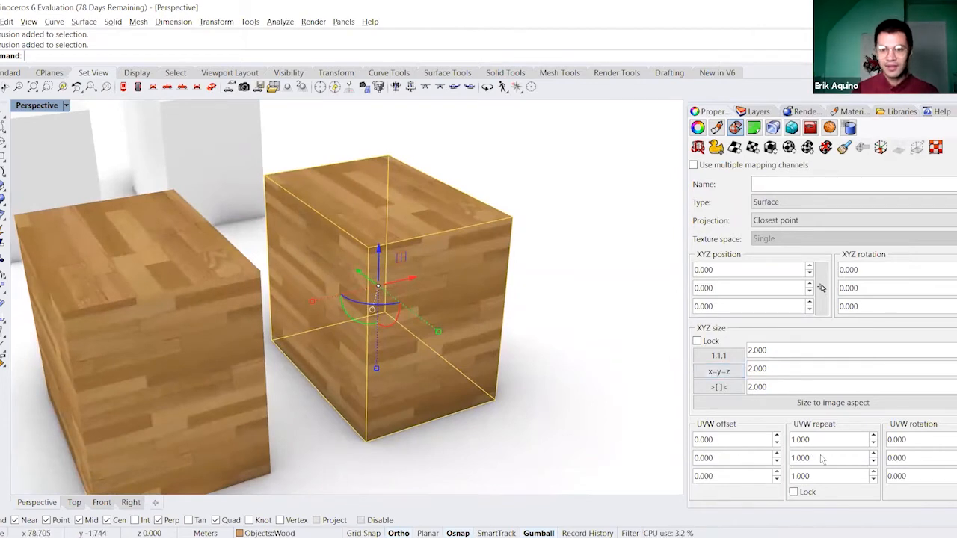
- Set all three UVW rotation values of the selected large wooden box to 45
click(918, 476)
text(45)
click(916, 457)
text(45)
click(919, 440)
text(45)
click(921, 458)
- Reset all three UVW rotation values of the selected box to 0
click(921, 439)
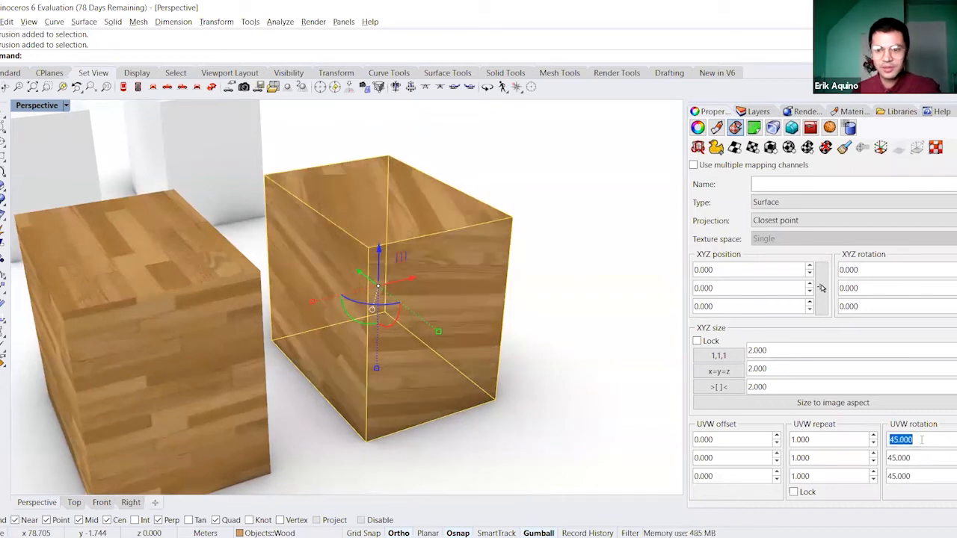
text(0)
click(922, 459)
text(0)
click(921, 476)
text(0)
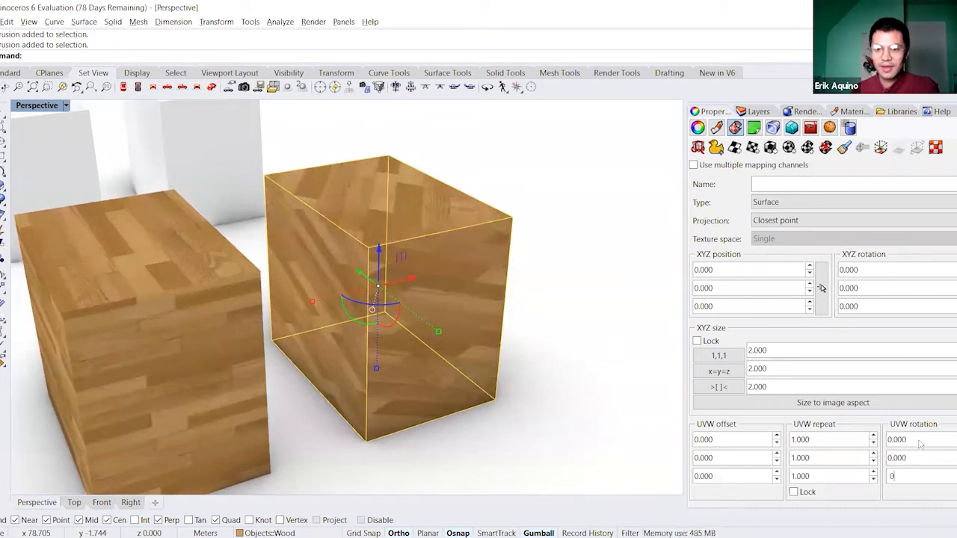
- Try a UVW rotation of 45 on the box's first axis and return it to 0
click(919, 440)
text(45)
click(913, 458)
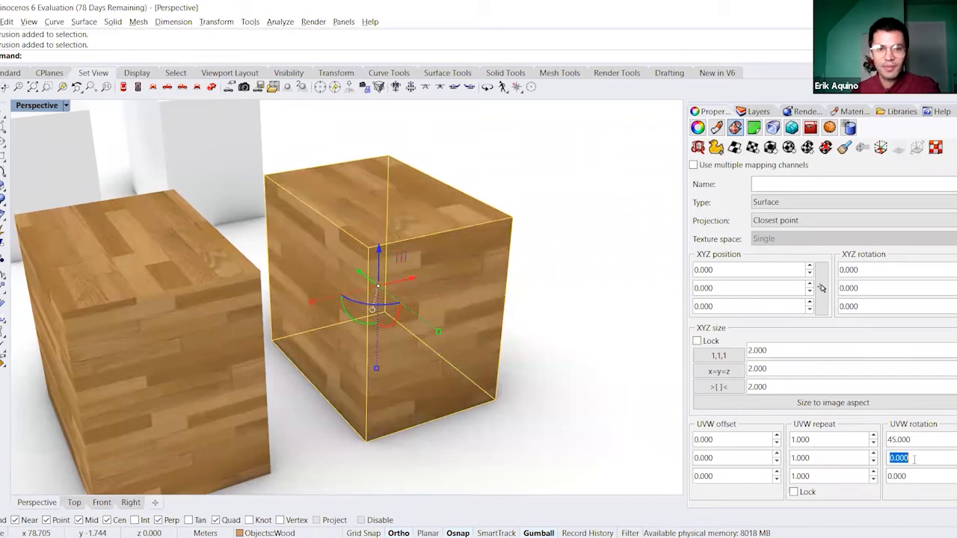
click(914, 441)
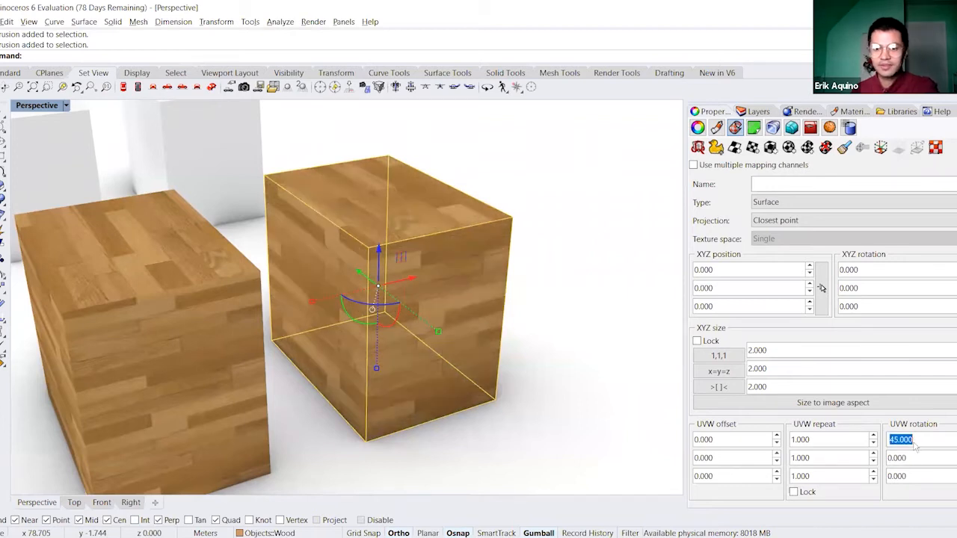
text(0)
- Try a UVW rotation of 45 on the box's second axis and return it to 0
click(918, 457)
text(45)
click(919, 441)
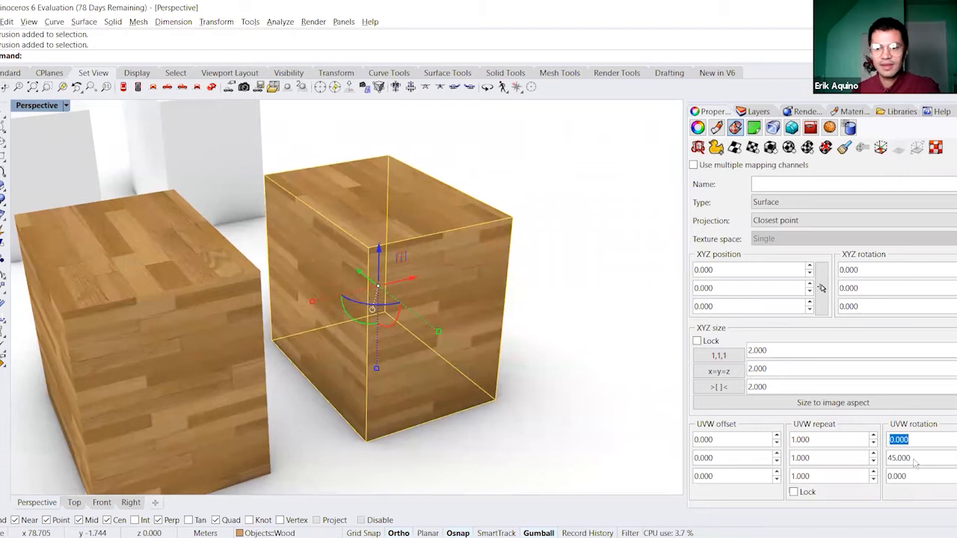
click(914, 458)
text(0)
click(915, 441)
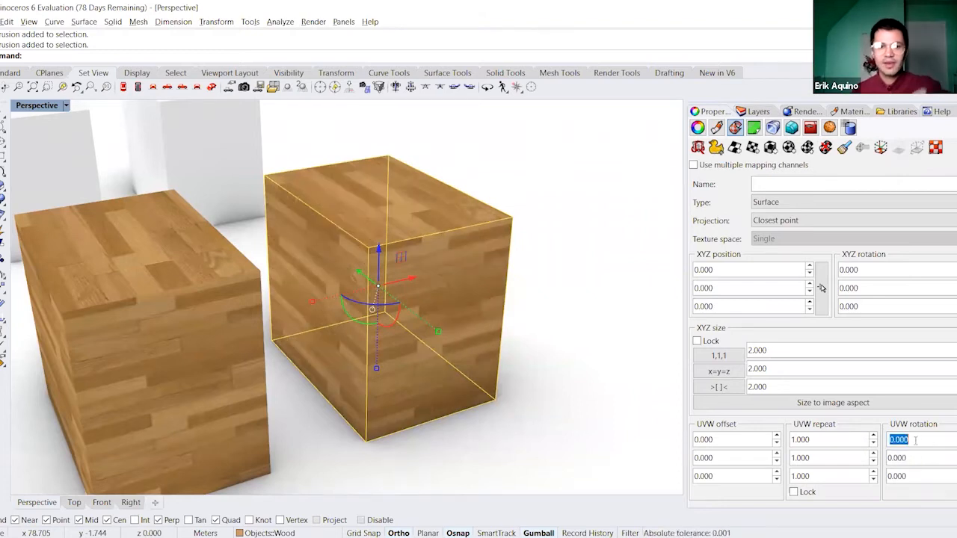
- Apply a capped box mapping to the selected box, picking opposite base corners and a top corner for the height
right_drag(406, 234, 370, 237)
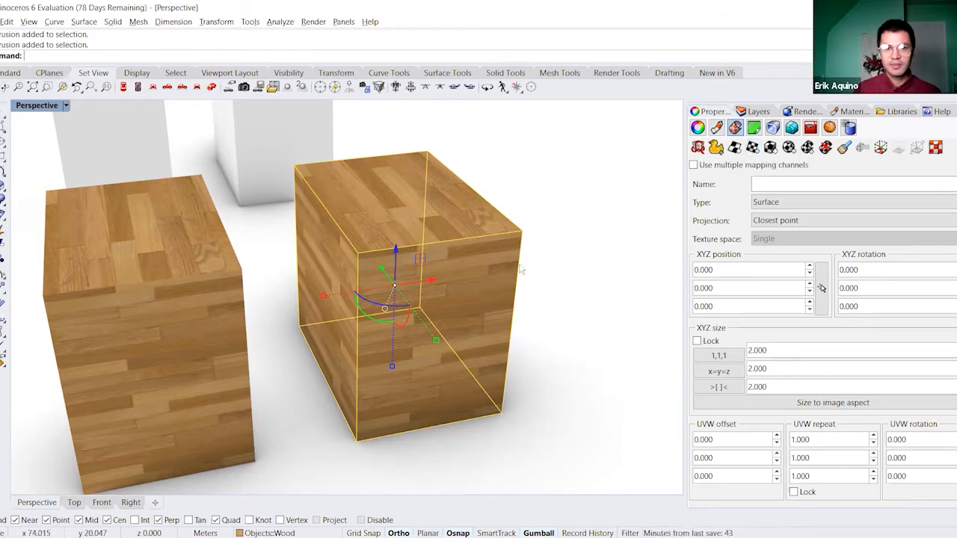
click(770, 147)
right_drag(588, 181, 581, 190)
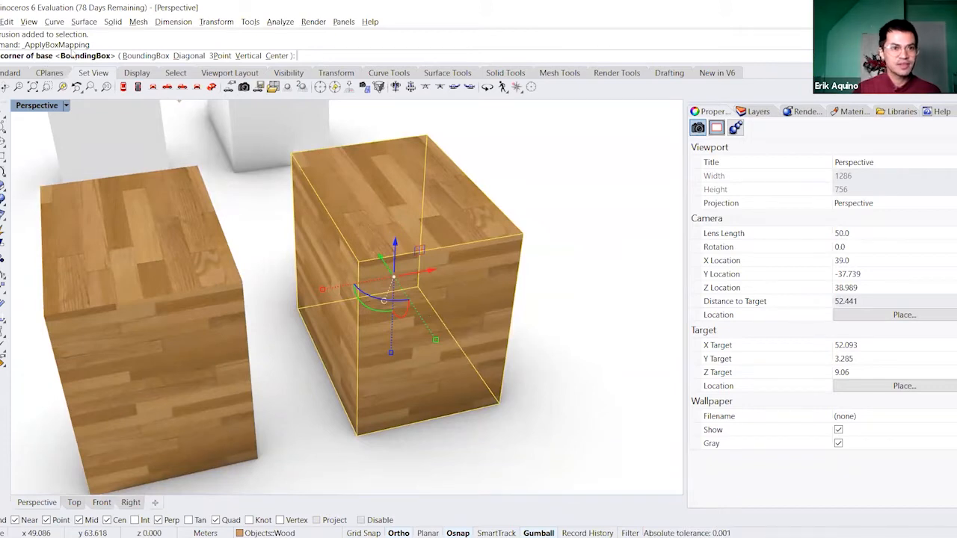
click(301, 308)
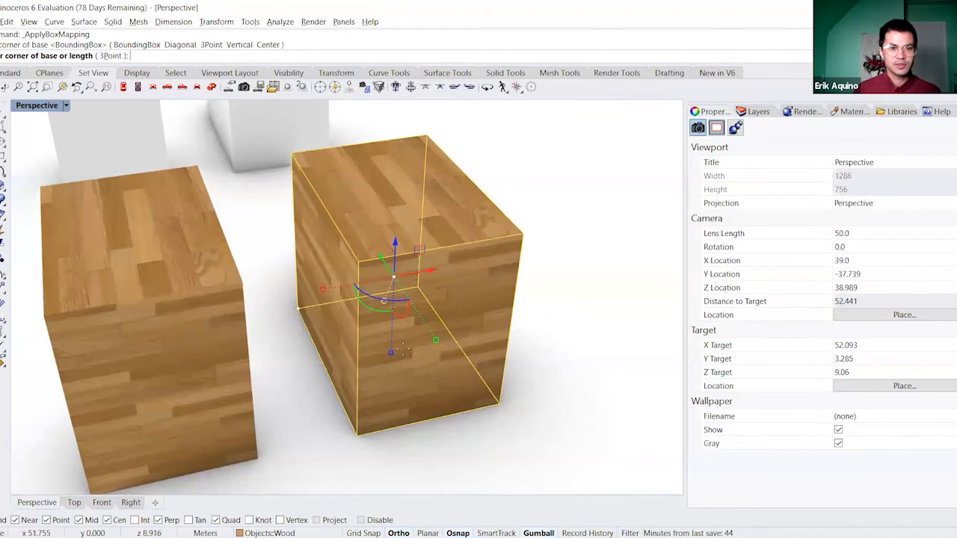
click(500, 405)
click(524, 233)
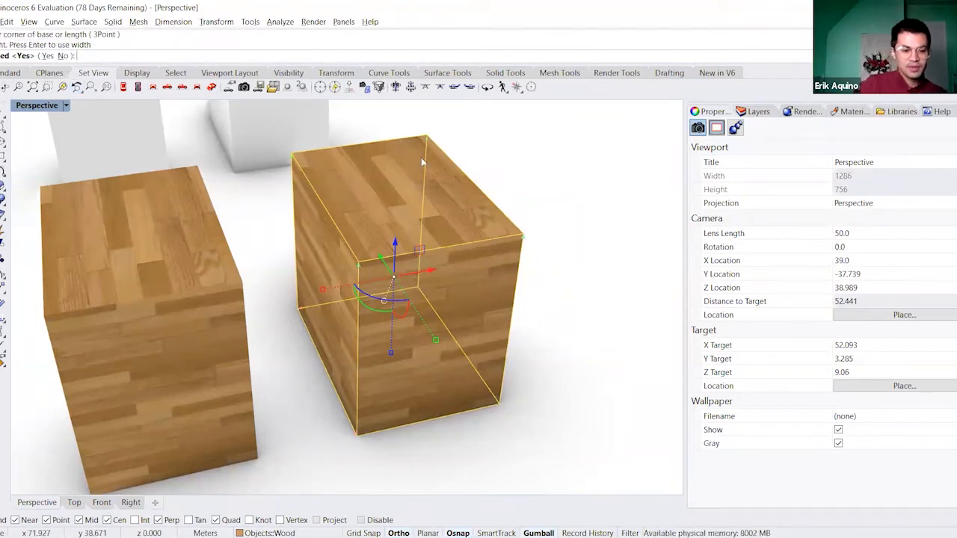
text(y)
key(Return)
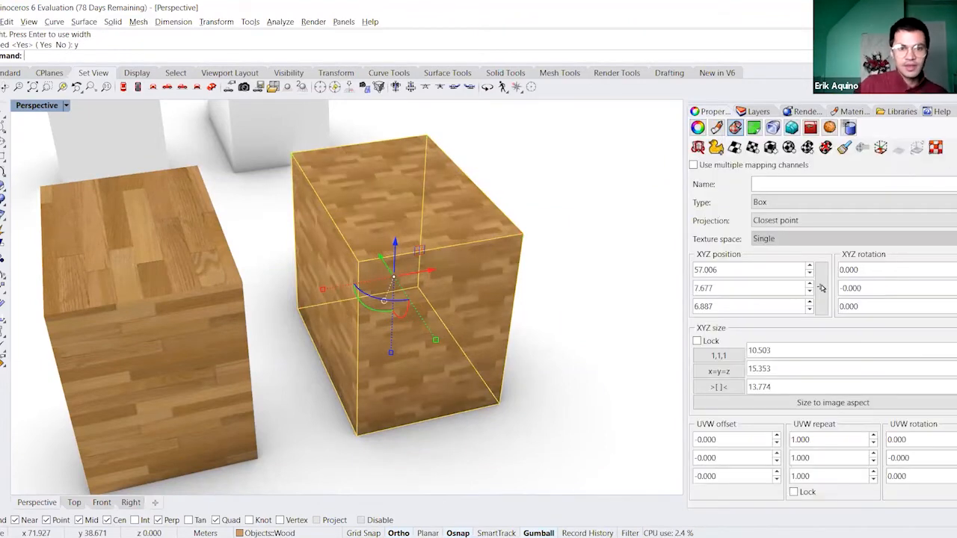
- Set the third UVW rotation value of the box-mapped wooden box to 45 and inspect the grain direction
right_drag(494, 347, 508, 329)
click(522, 317)
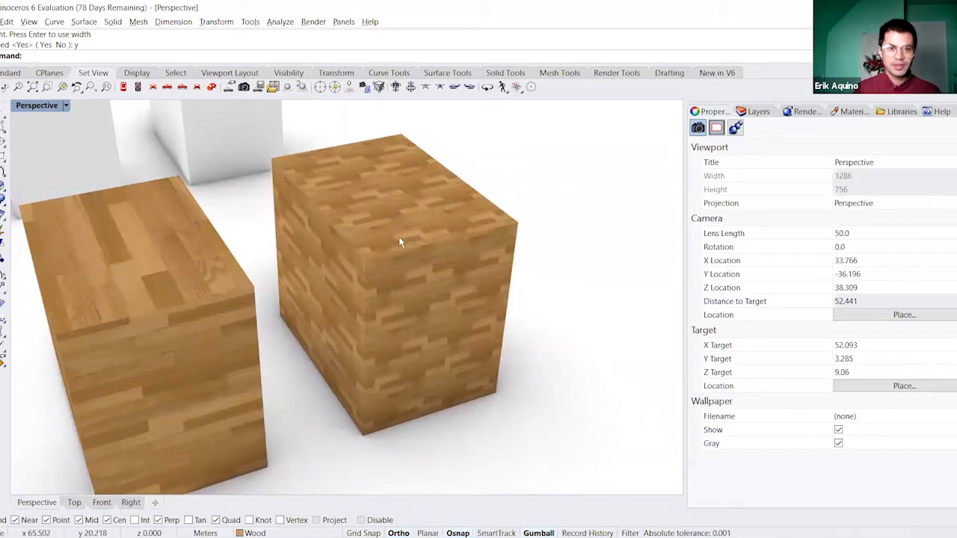
click(423, 237)
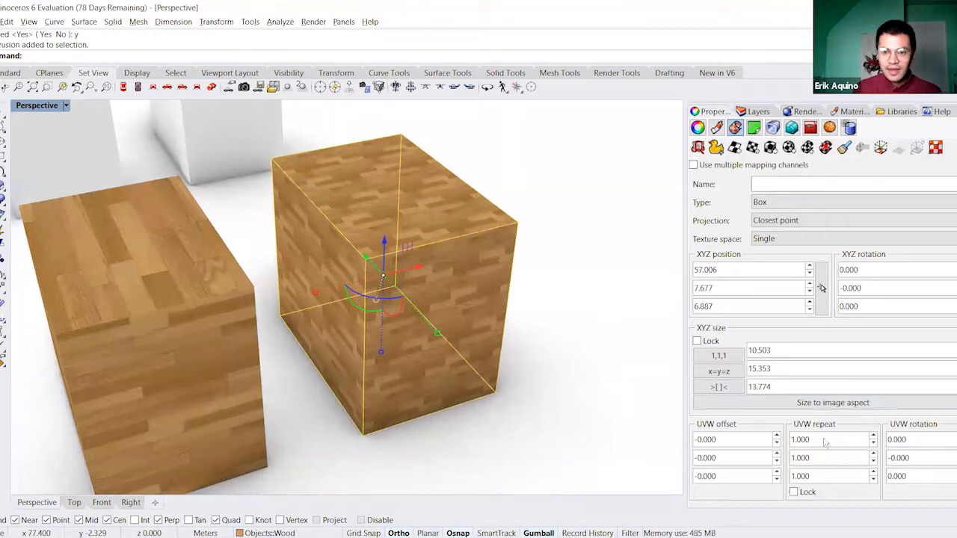
click(915, 475)
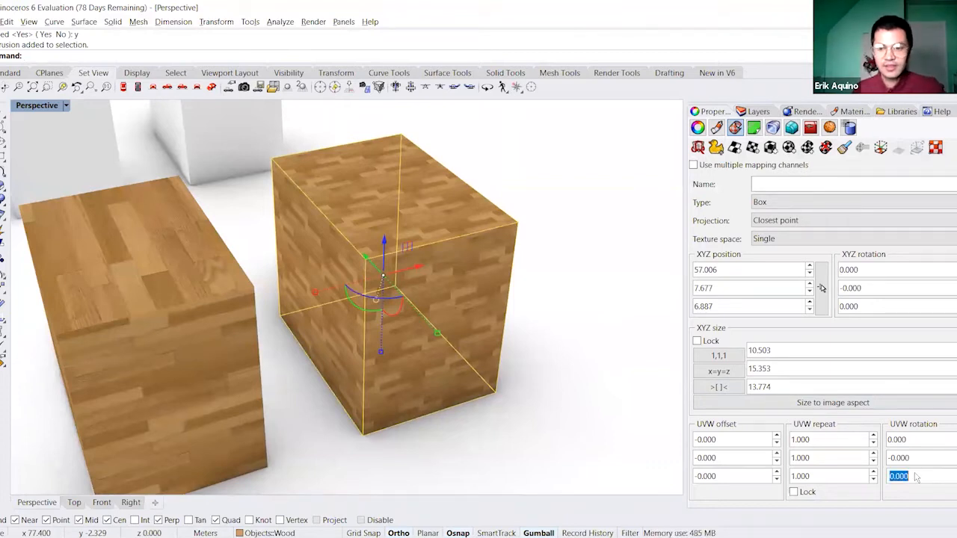
text(45)
click(924, 458)
right_drag(532, 337, 506, 338)
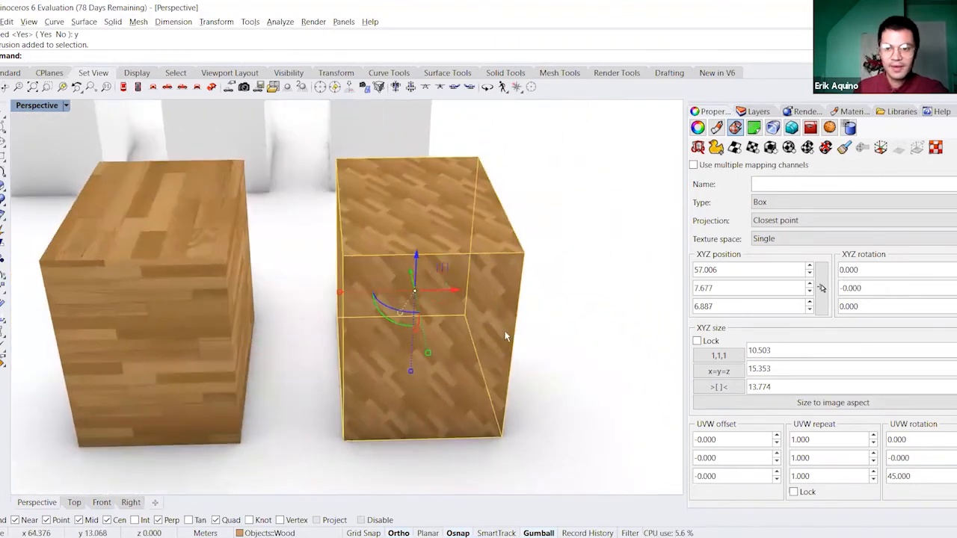
mouse_move(493, 331)
right_down()
mouse_move(513, 324)
mouse_move(511, 334)
mouse_move(490, 321)
right_up()
- Set the third UVW rotation value of the box-mapped wooden box to 90
double_click(916, 476)
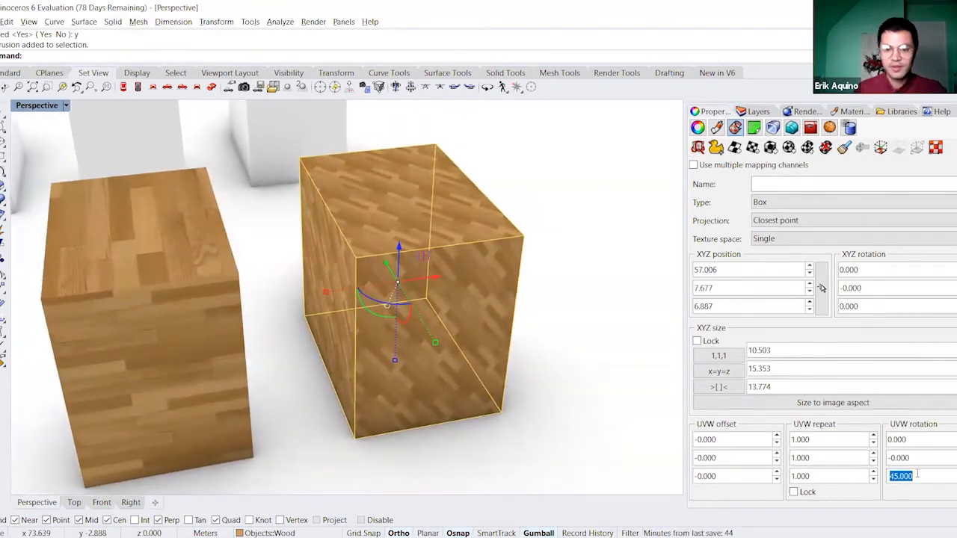
text(90)
key(Return)
right_drag(598, 358, 585, 372)
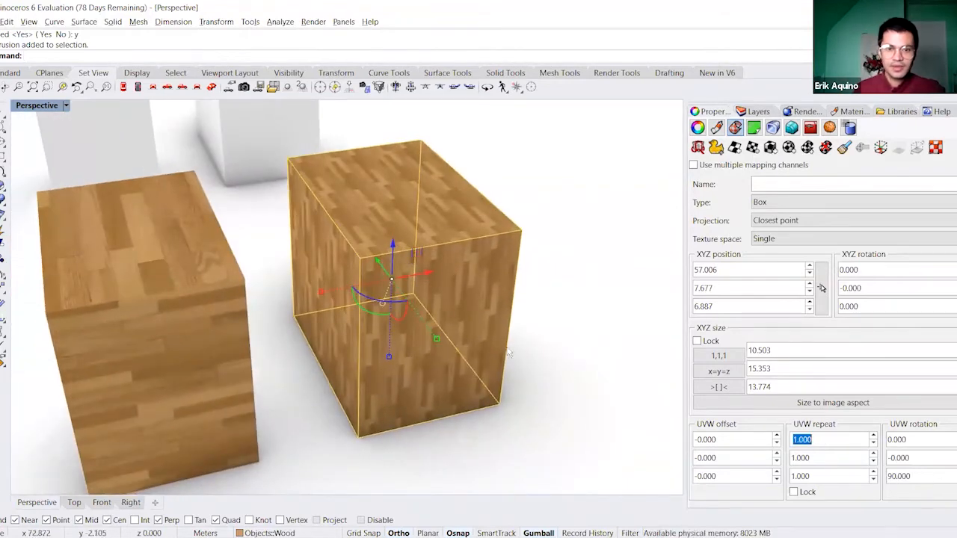
- Inspect the rotated grain up close and set the box's first UVW repeat value to 2
scroll(476, 331, up, 5)
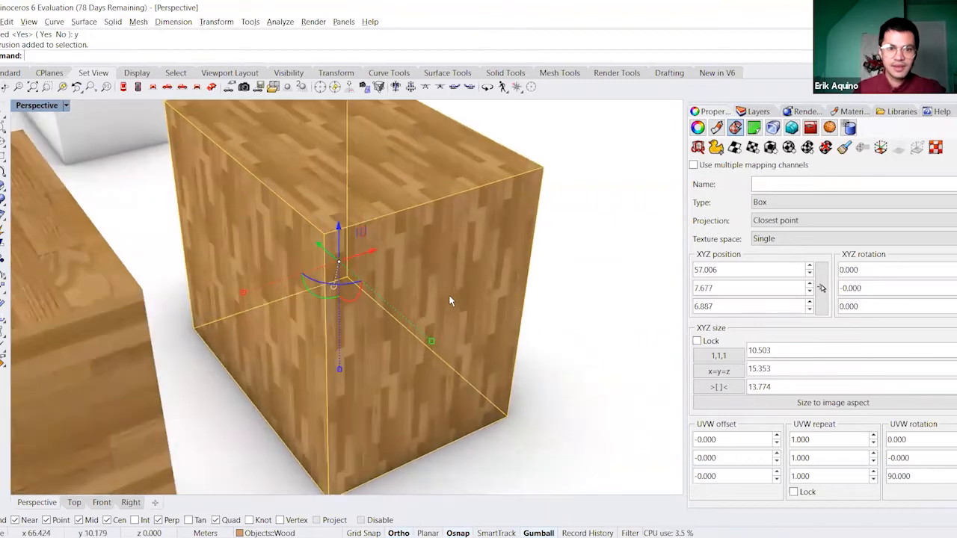
scroll(448, 299, down, 4)
right_drag(455, 301, 448, 314)
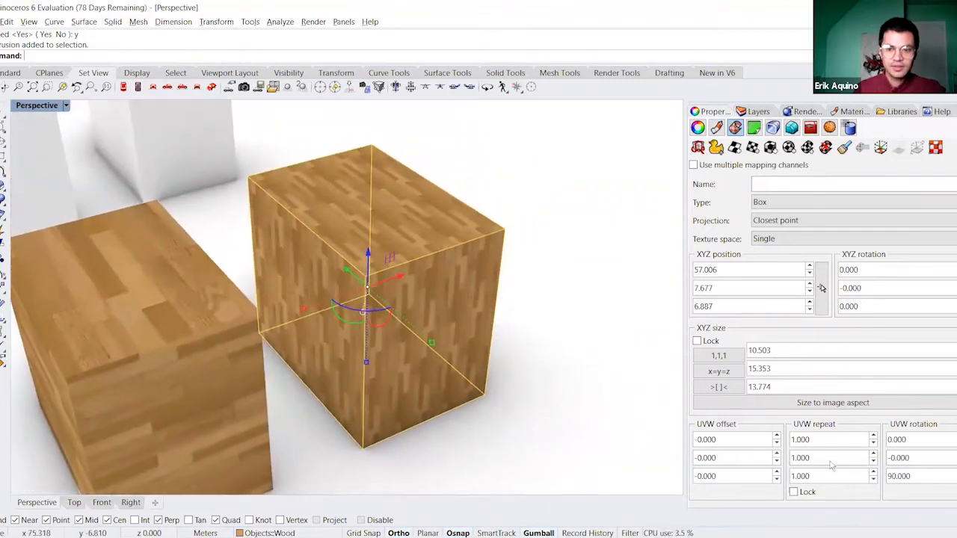
double_click(822, 439)
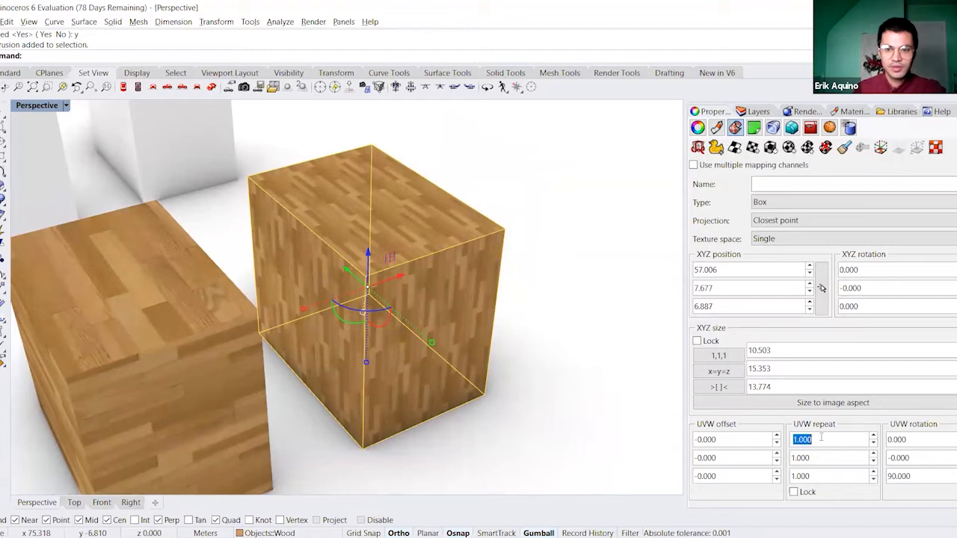
text(2)
key(Tab)
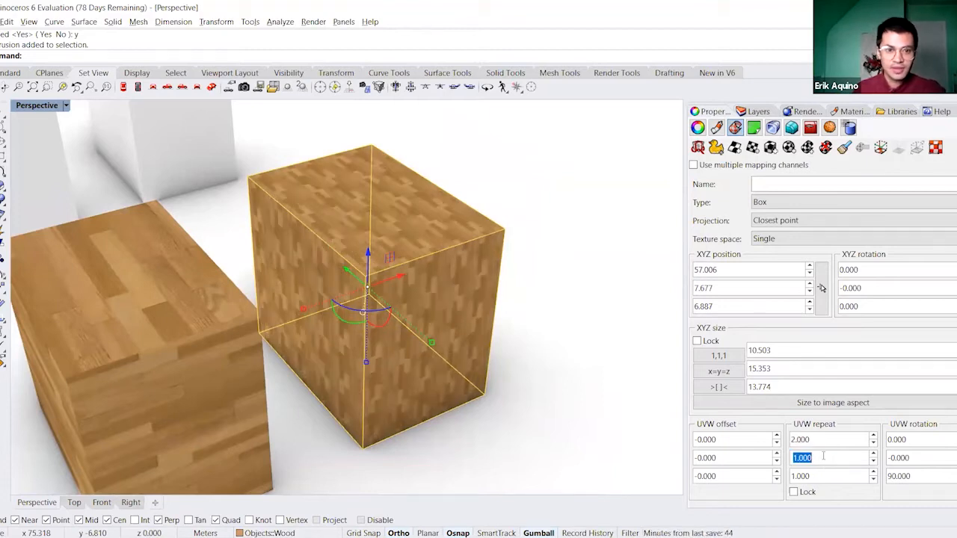
- Set the first UVW repeat value of the selected box to 3
double_click(819, 440)
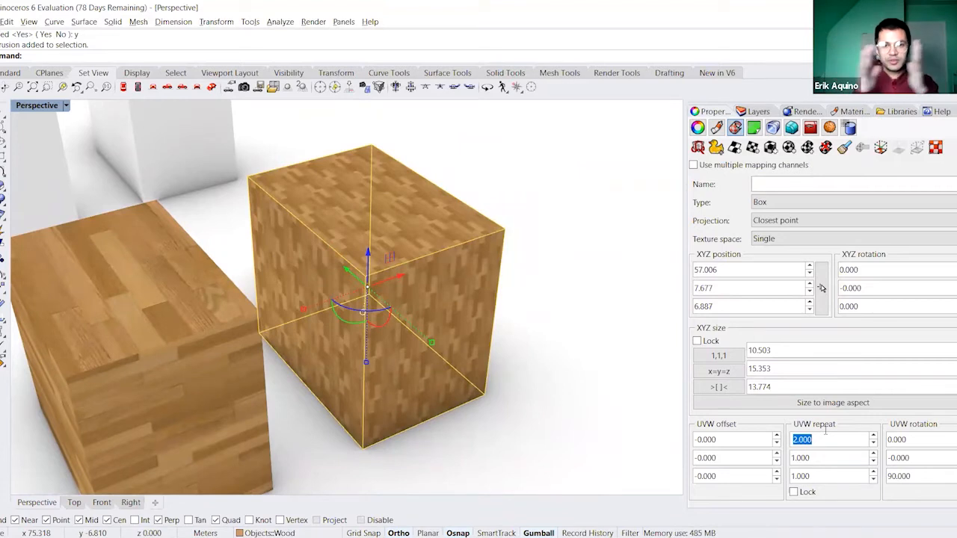
text(3)
double_click(818, 457)
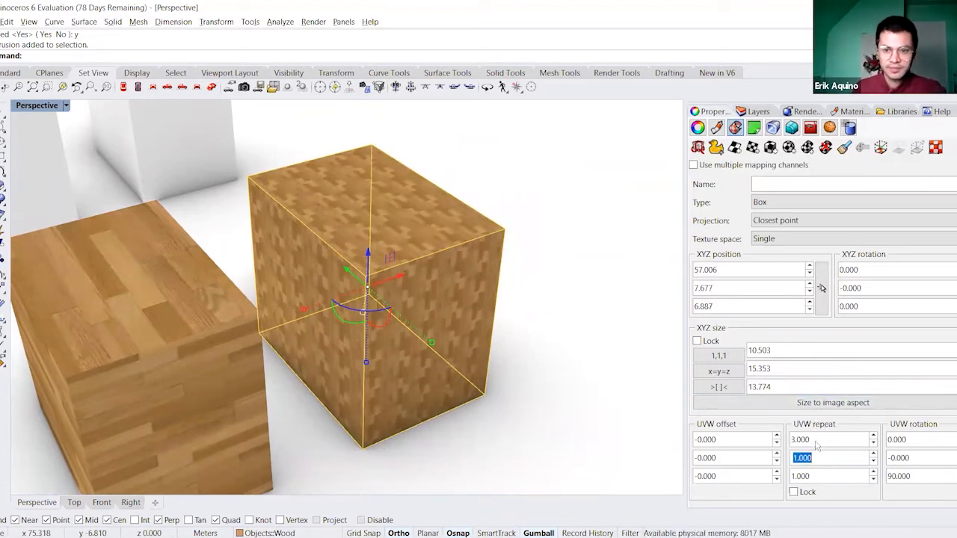
- Set the first UVW repeat value of the selected wooden box to 2, then reduce it to 1
double_click(821, 440)
text(2)
double_click(819, 458)
double_click(820, 440)
text(1)
- Set the box's second UVW repeat value to 4 and inspect the denser grain up close
double_click(820, 457)
text(4)
double_click(820, 477)
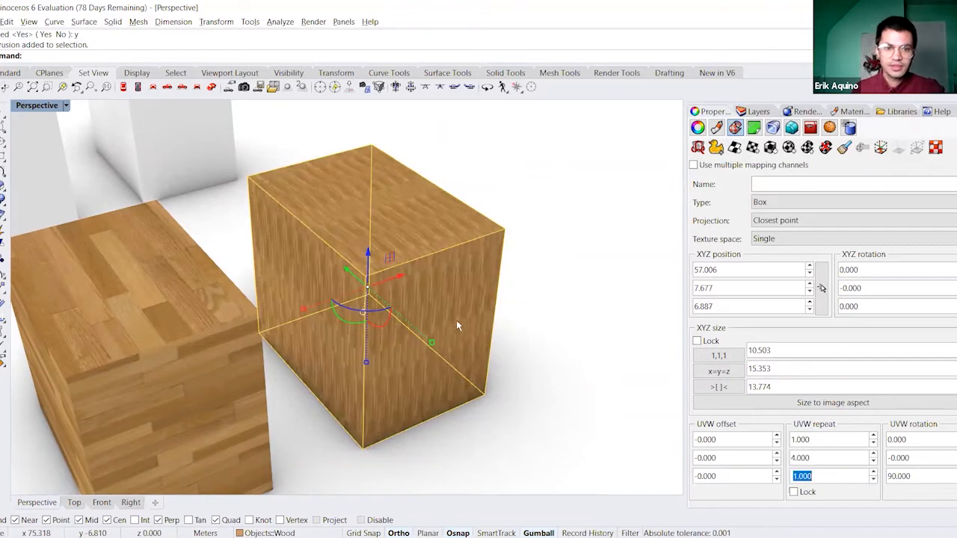
scroll(419, 296, up, 5)
right_drag(414, 297, 428, 279)
scroll(428, 284, down, 3)
- Reset the second UVW repeat value of the box to 1
double_click(818, 458)
text(1)
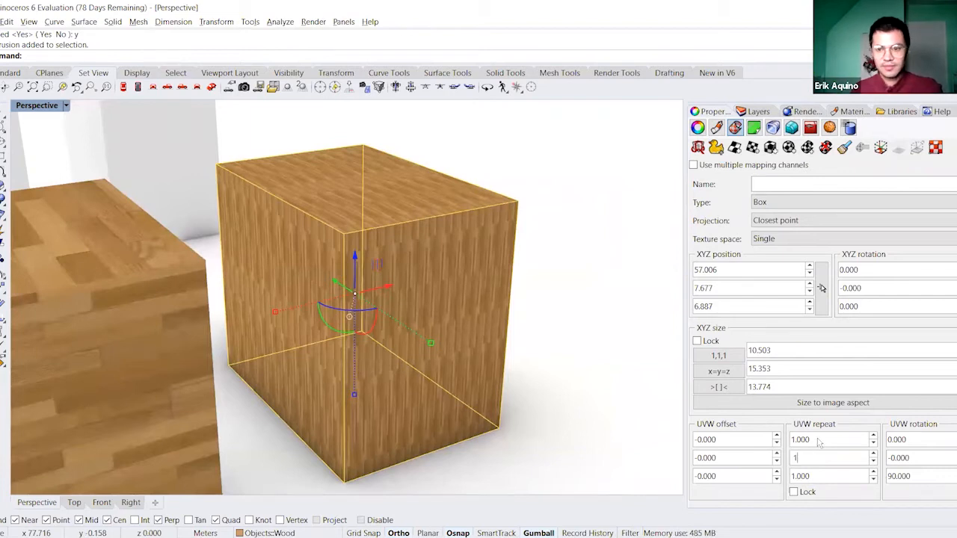
double_click(817, 440)
- Select the flared round wooden vase for texture mapping
scroll(446, 355, down, 5)
scroll(446, 355, up, 5)
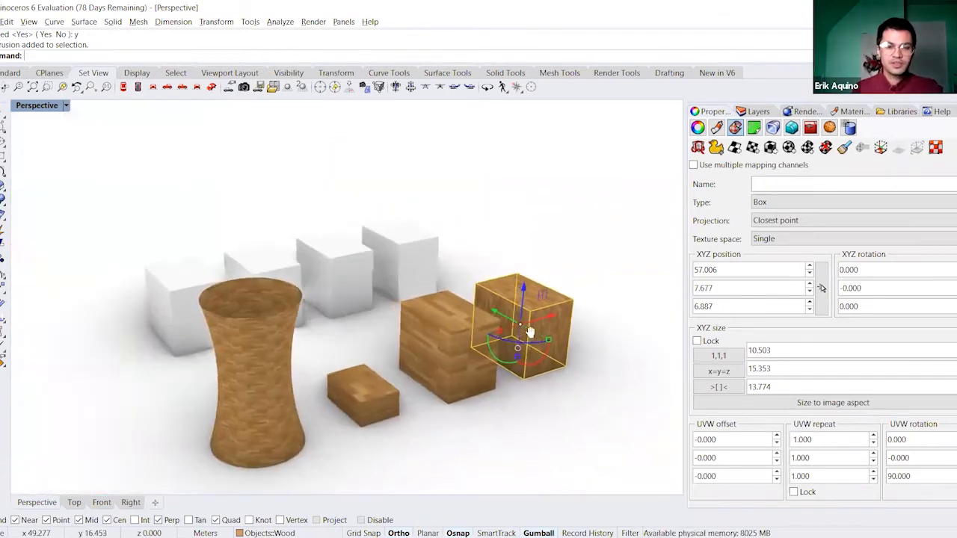
right_drag(505, 349, 433, 345)
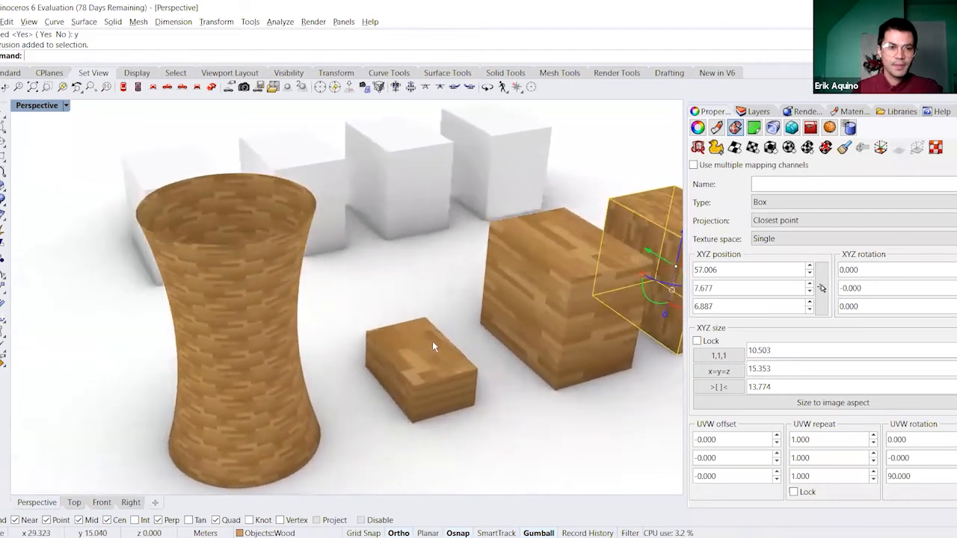
click(259, 329)
right_drag(277, 330, 303, 323)
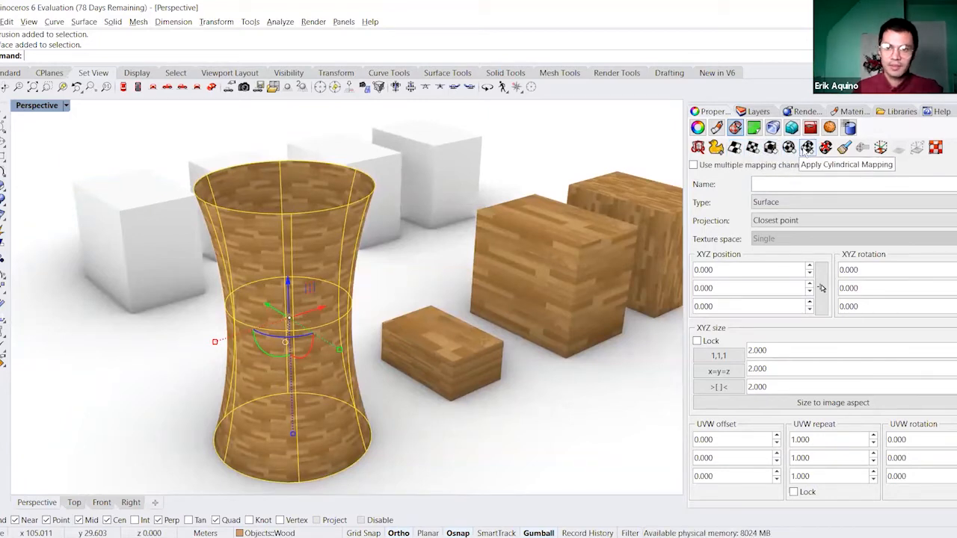
- Start applying cylindrical mapping to the vase and turn off the Quad object snap while picking the cylinder's base
click(807, 147)
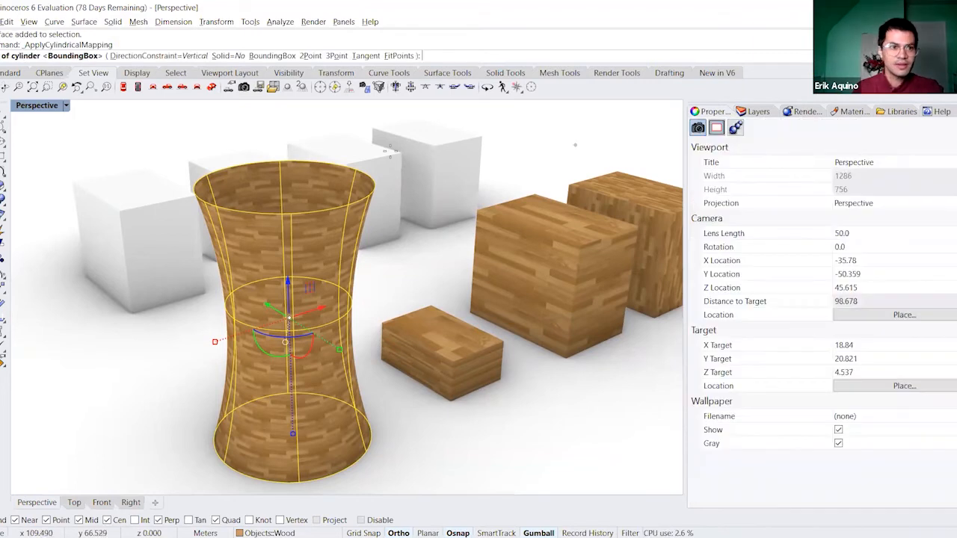
right_drag(352, 166, 322, 256)
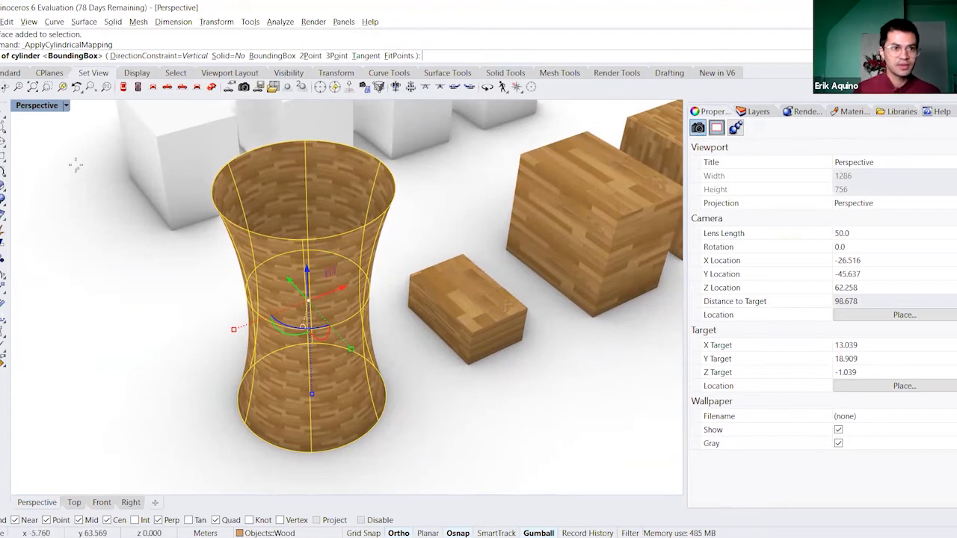
scroll(366, 396, up, 5)
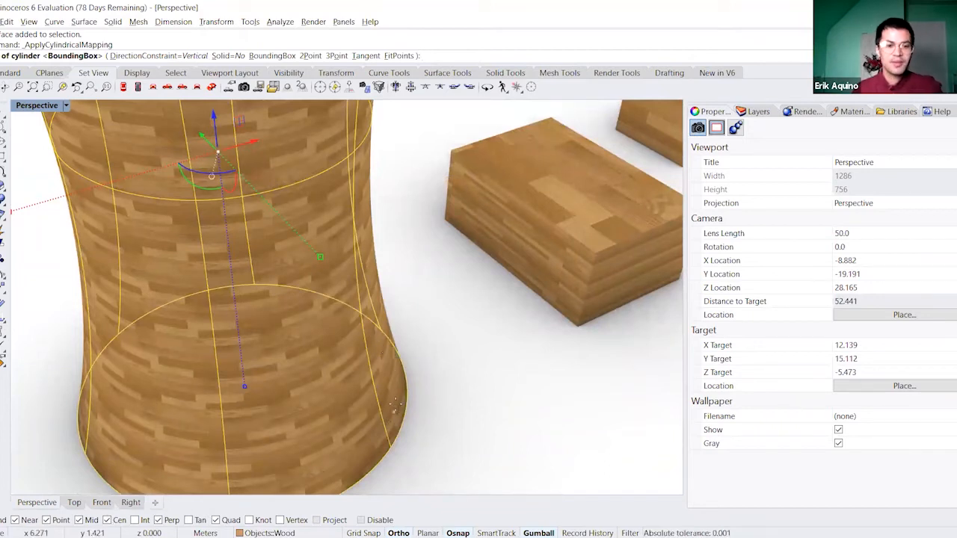
scroll(395, 403, up, 3)
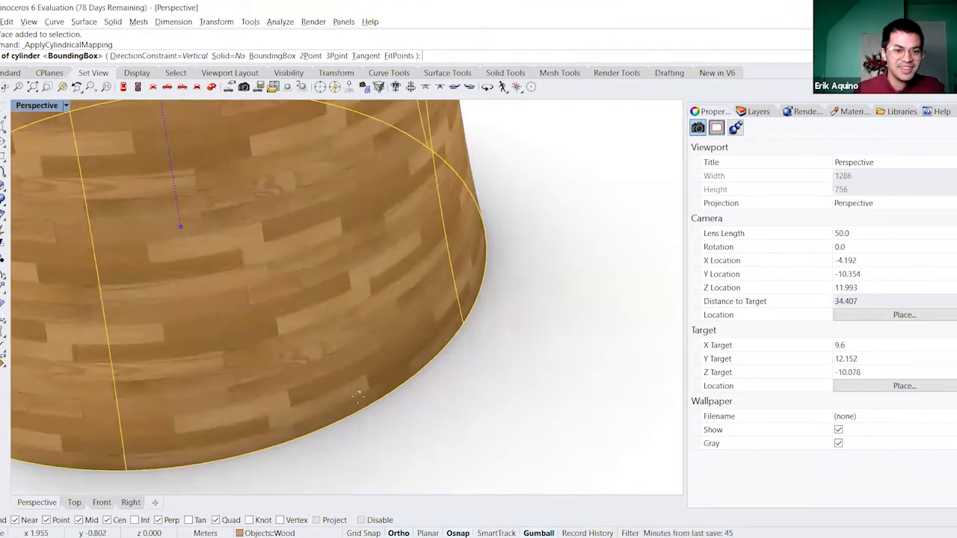
scroll(358, 397, down, 2)
right_drag(336, 415, 334, 443)
right_drag(361, 384, 368, 447)
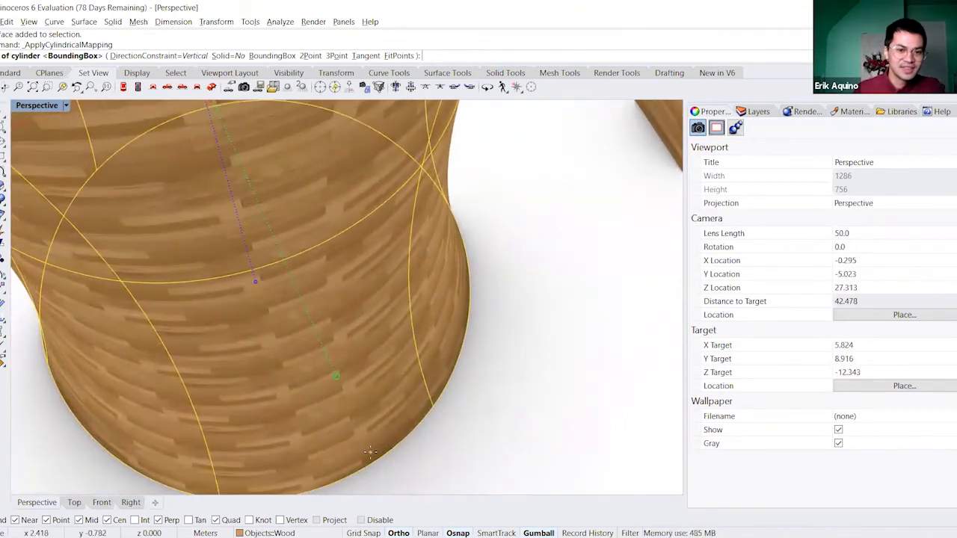
click(214, 522)
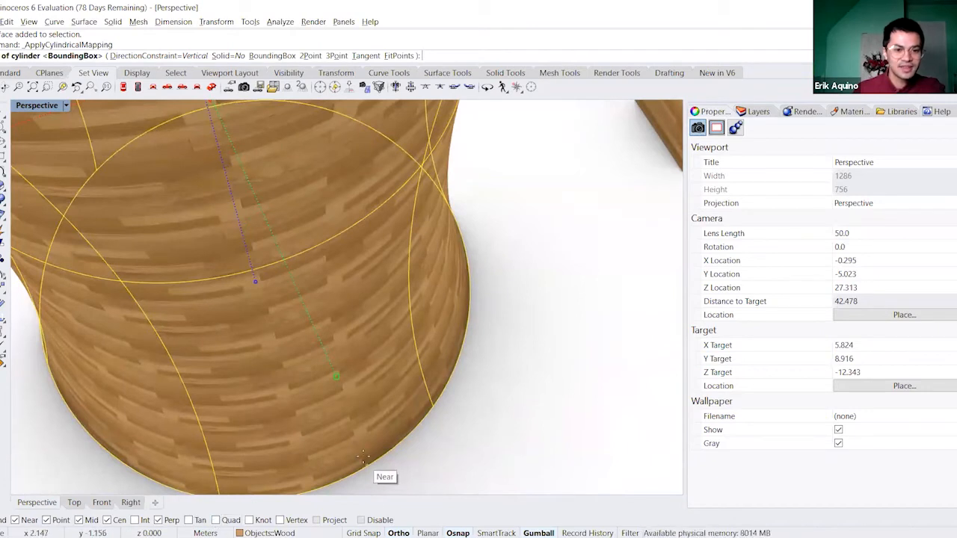
scroll(359, 455, down, 4)
scroll(359, 455, down, 2)
right_drag(330, 374, 320, 402)
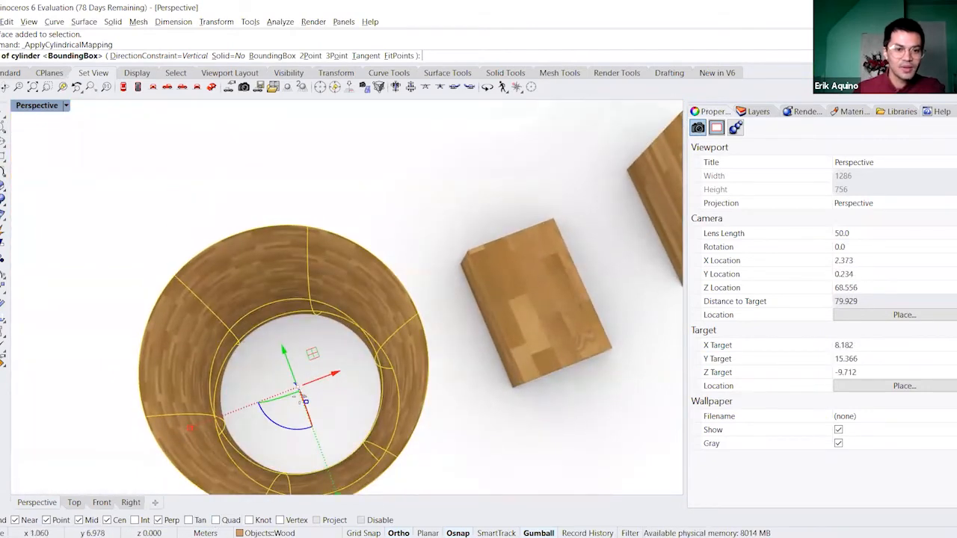
click(303, 400)
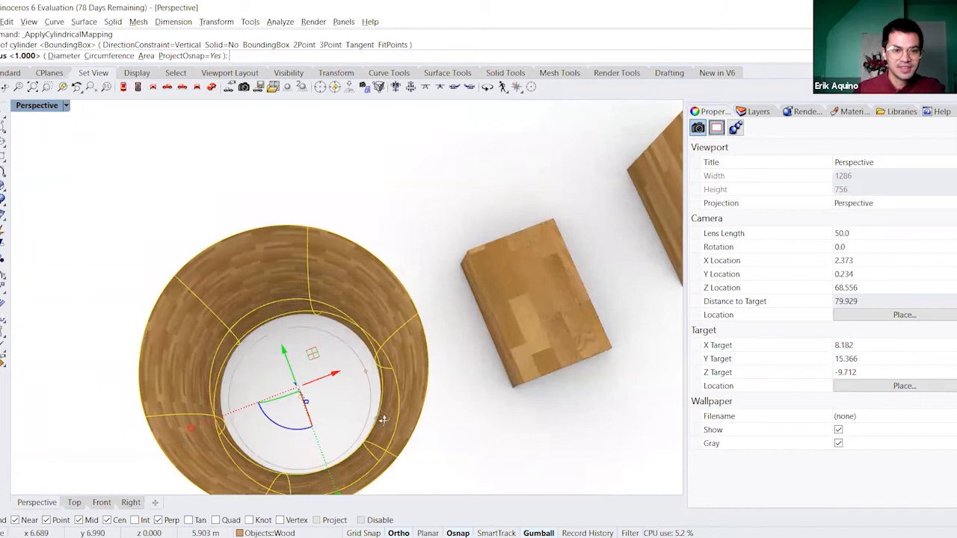
right_drag(383, 420, 390, 413)
click(378, 418)
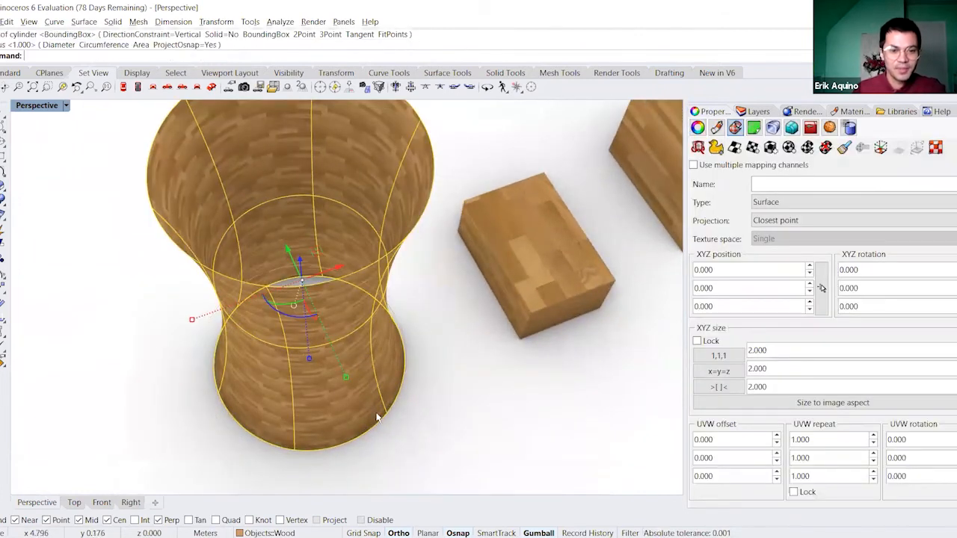
- Restart cylindrical mapping on the vase and place the cylinder's base centre at the vase's centre in the Top view
right_click(376, 420)
scroll(321, 449, up, 4)
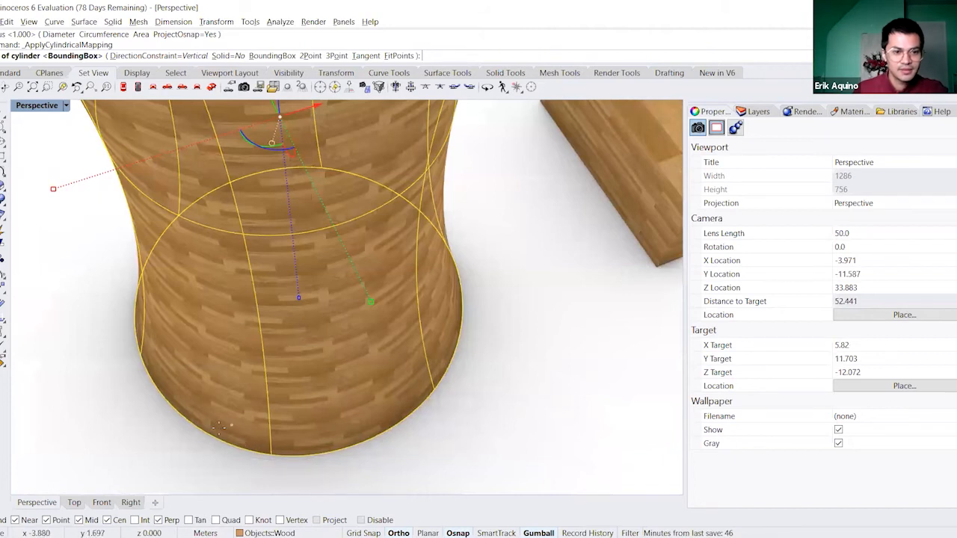
scroll(302, 408, down, 2)
right_drag(301, 408, 293, 433)
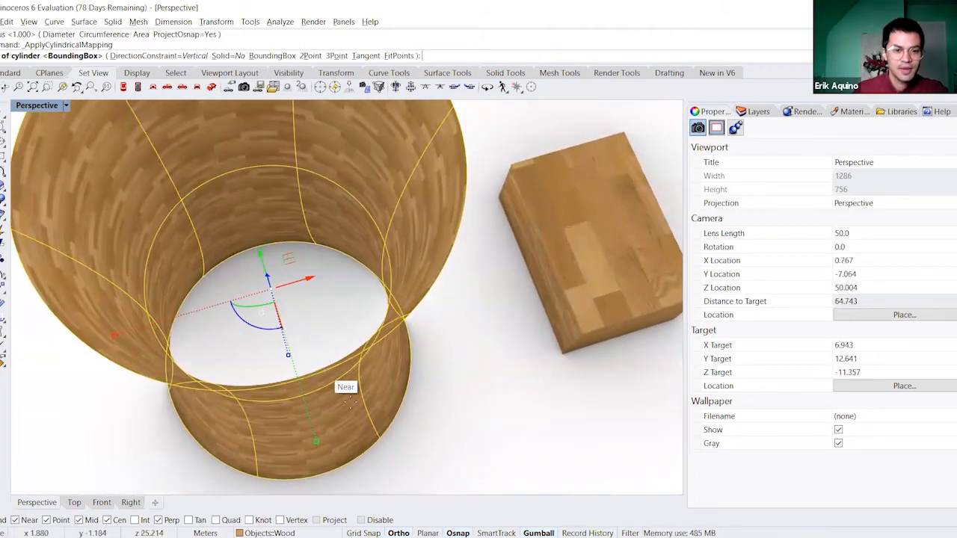
right_drag(302, 377, 290, 399)
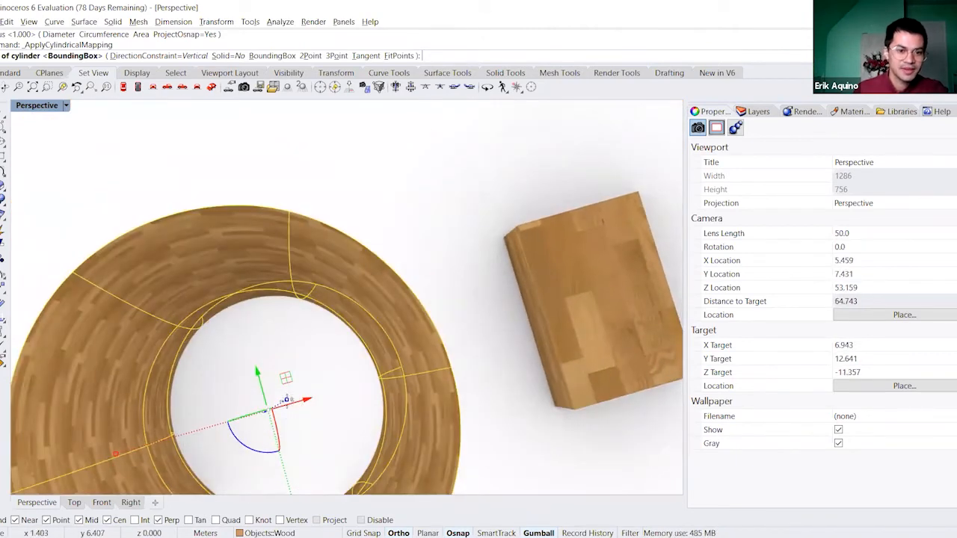
click(74, 502)
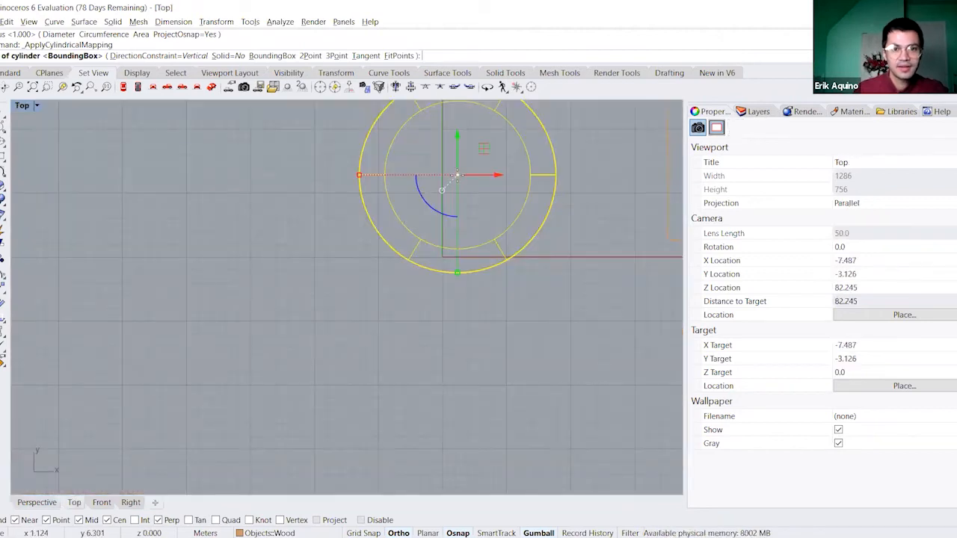
click(457, 175)
- Size the mapping cylinder around the vase, about 15.3 m in diameter and 25.2 m high, in the Perspective view and make it capped
click(51, 503)
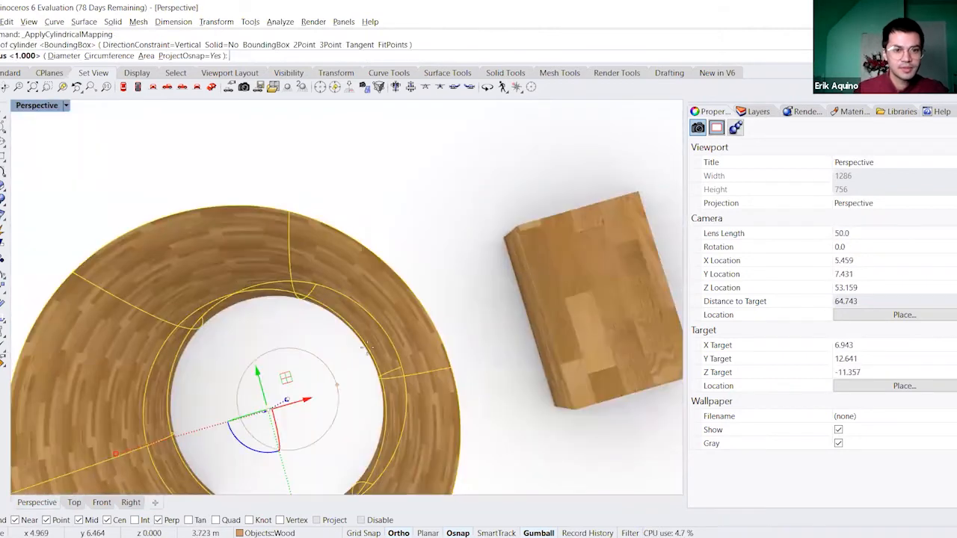
scroll(375, 336, down, 4)
right_drag(373, 350, 381, 336)
click(400, 352)
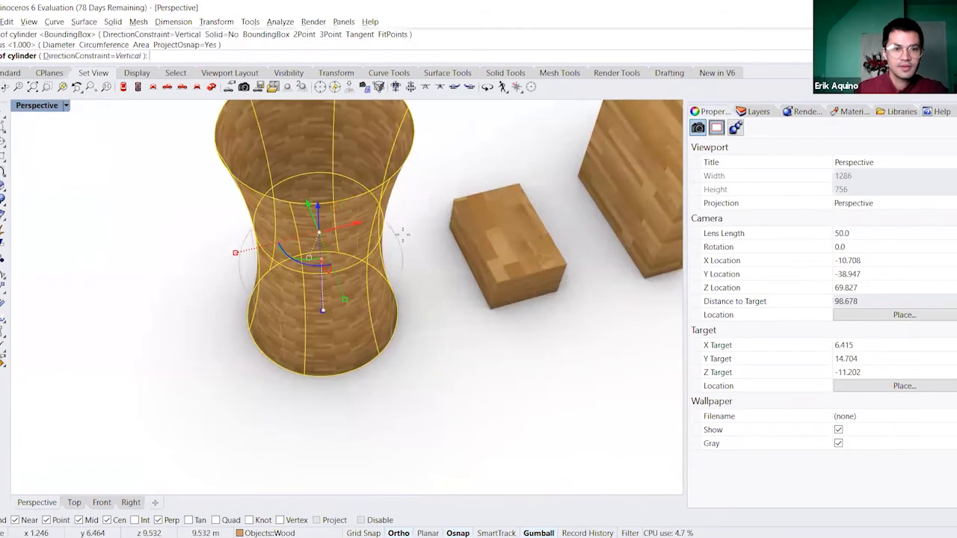
click(412, 154)
scroll(414, 180, down, 2)
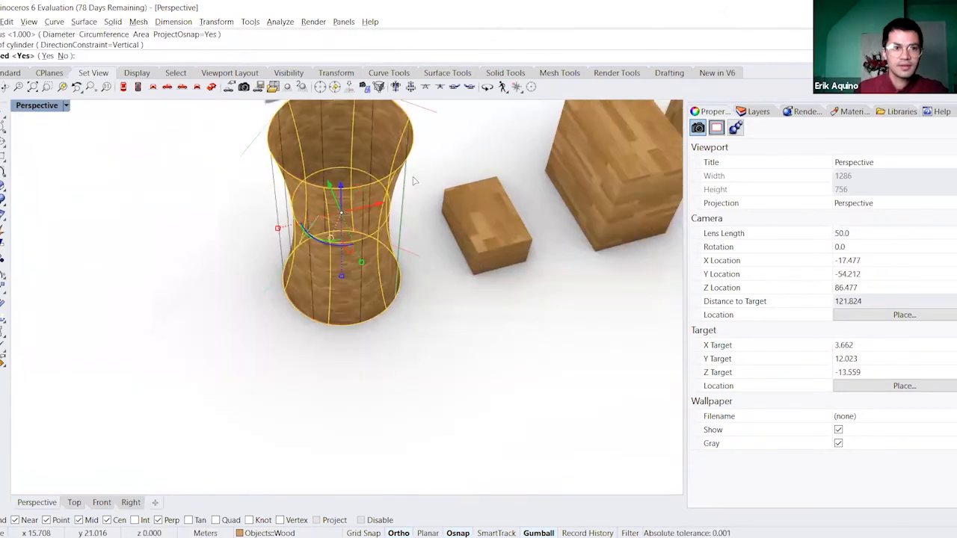
mouse_move(415, 181)
right_down()
mouse_move(401, 228)
mouse_move(416, 187)
right_up()
text(Y)
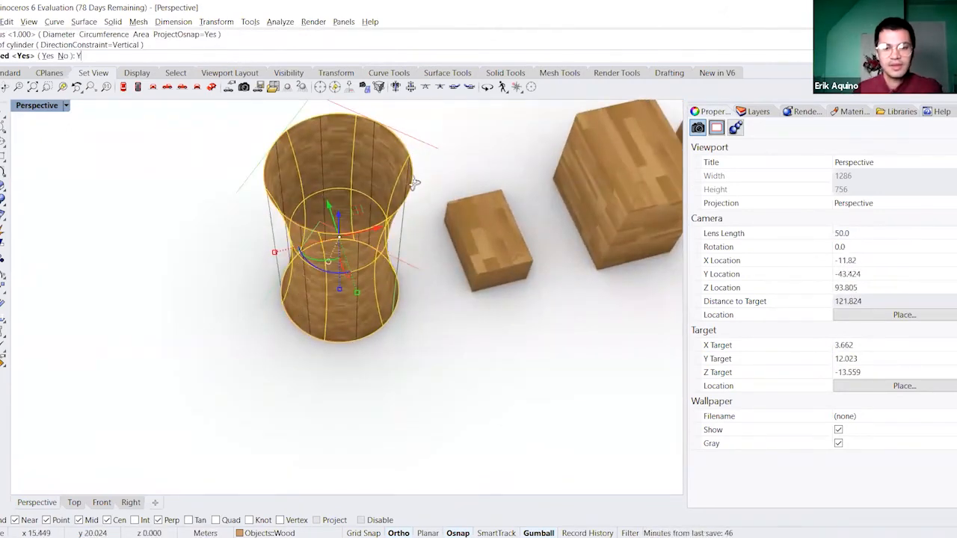
key(Return)
- Deselect the vase and inspect the cylindrically mapped wood texture from several angles
right_drag(416, 267, 417, 233)
shift+right_drag(416, 261, 412, 341)
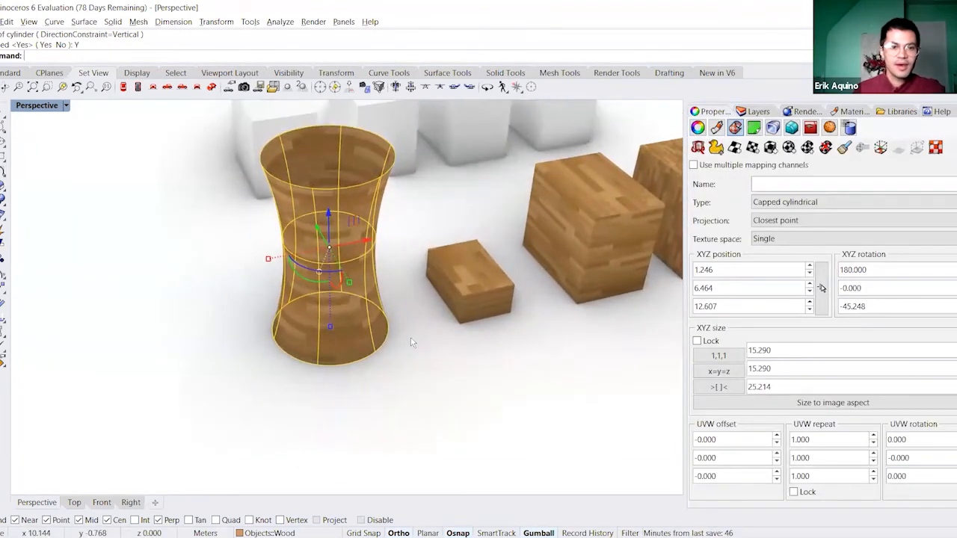
click(406, 335)
scroll(404, 315, up, 2)
right_drag(388, 305, 364, 340)
right_drag(382, 304, 364, 328)
shift+right_drag(379, 286, 377, 290)
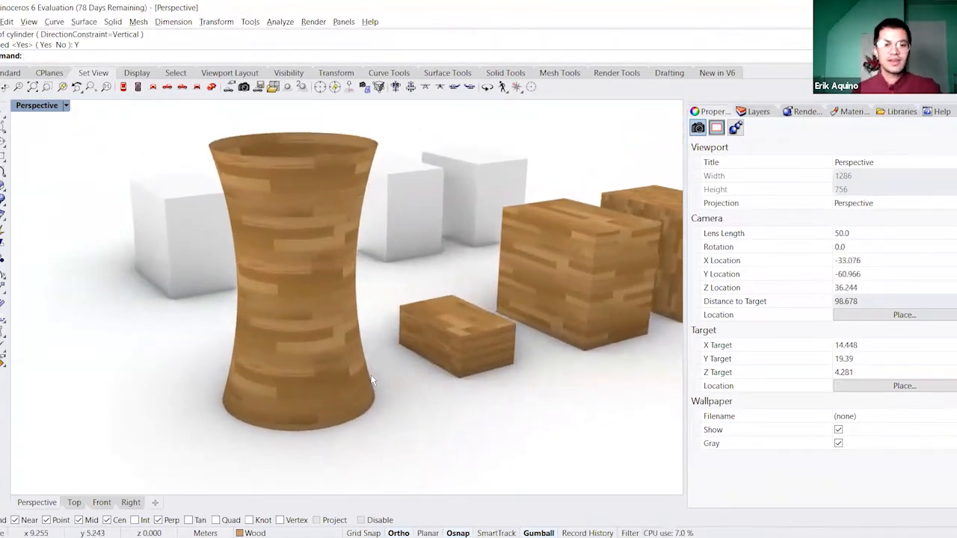
right_drag(340, 385, 346, 385)
- Reselect the vase, set its third UVW rotation value to 45 and inspect the grain direction
click(299, 314)
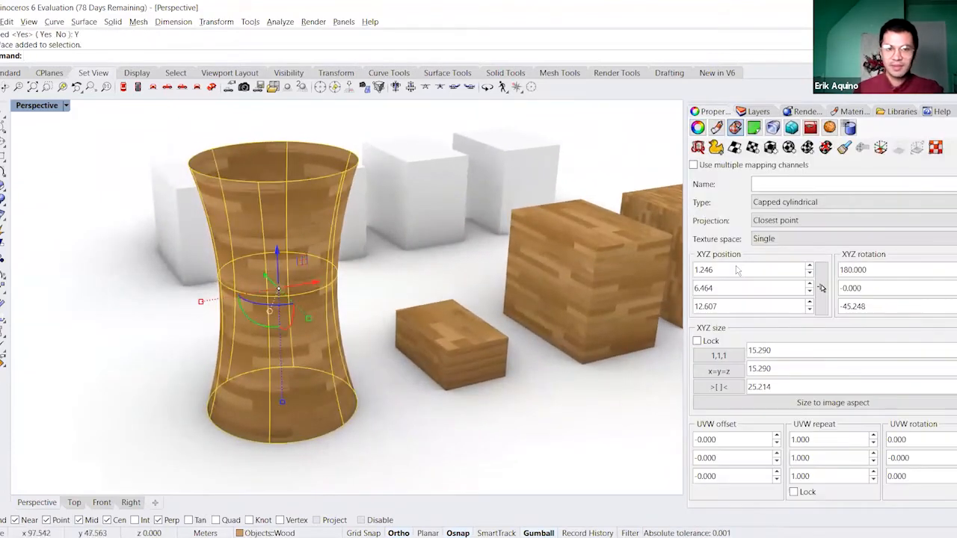
double_click(917, 475)
text(4)
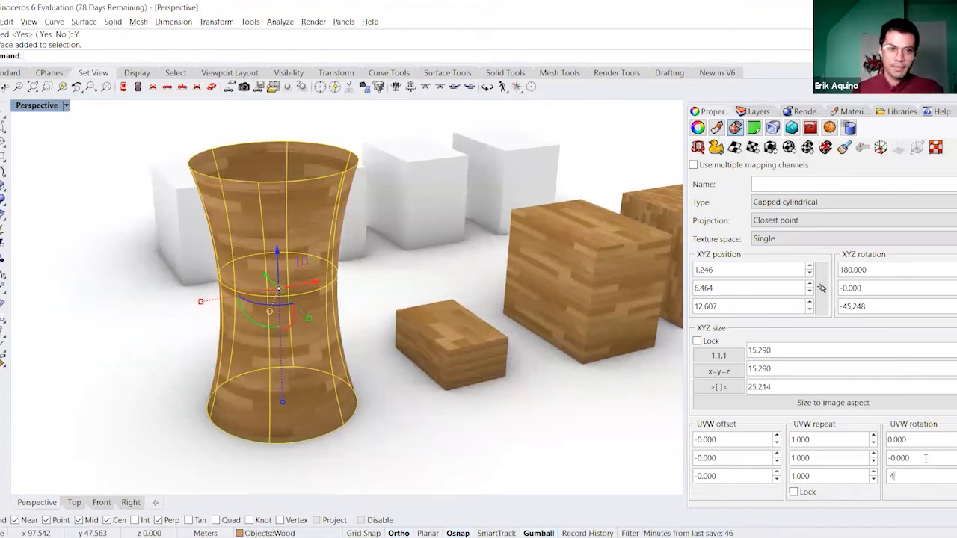
click(892, 456)
right_drag(516, 374, 931, 484)
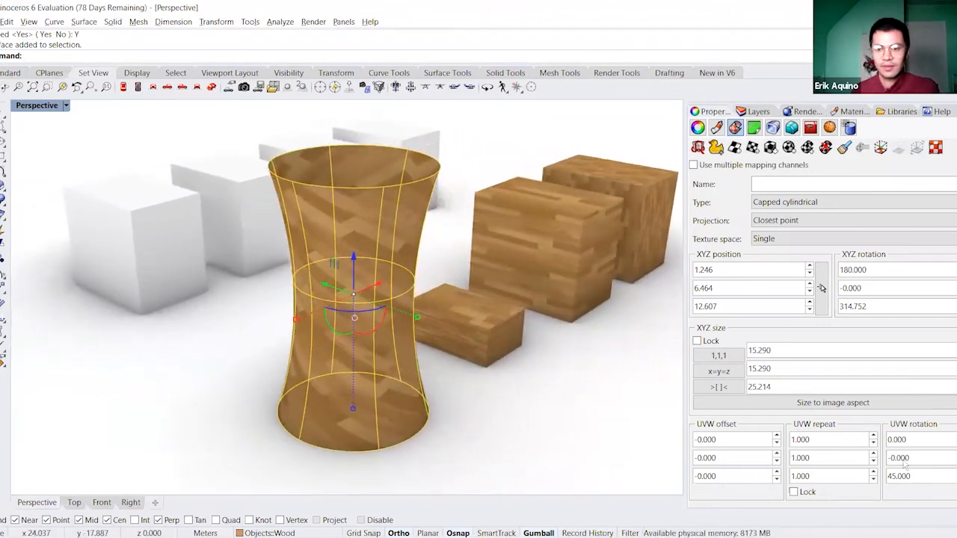
- Set the vase's third UVW rotation value to 0 and its second UVW repeat value to 2, then deselect it
double_click(901, 476)
text(0)
double_click(849, 458)
text(2)
key(Tab)
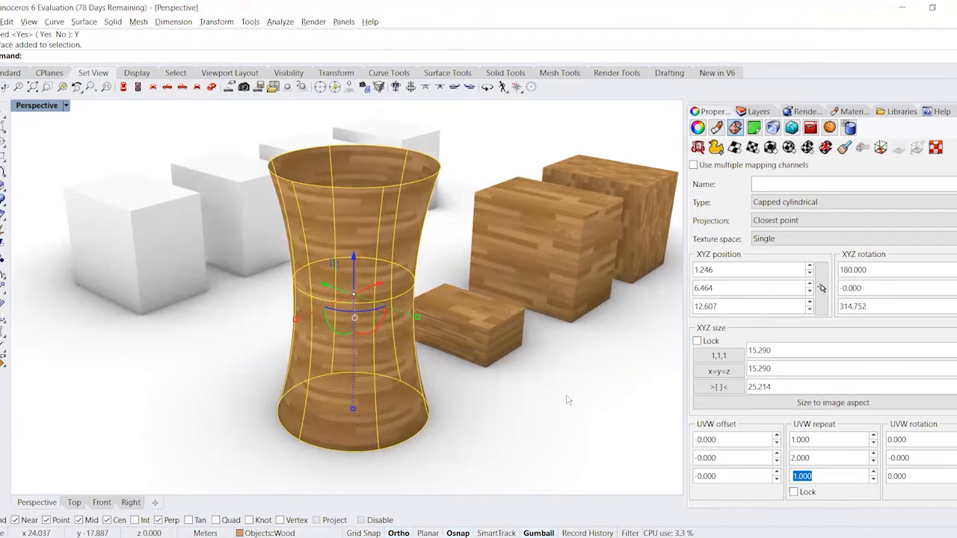
click(551, 391)
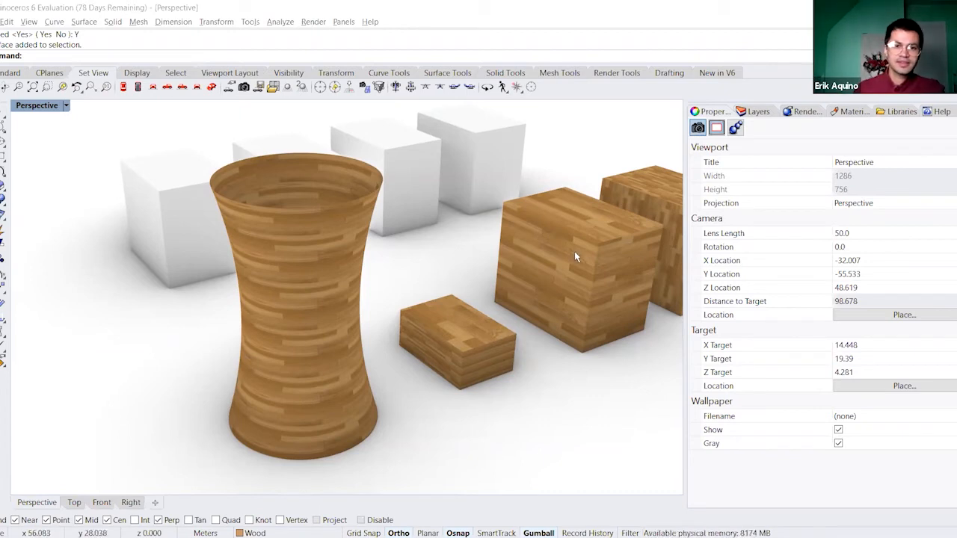
- Add a new sublayer under the Objects layer, alongside Wood and Metal
shift+right_drag(543, 265, 521, 269)
scroll(521, 269, down, 4)
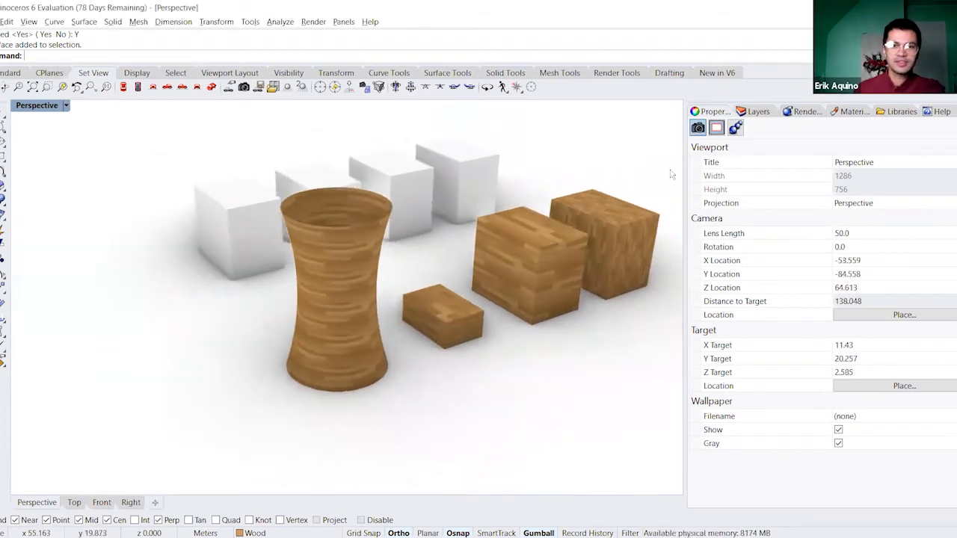
click(754, 112)
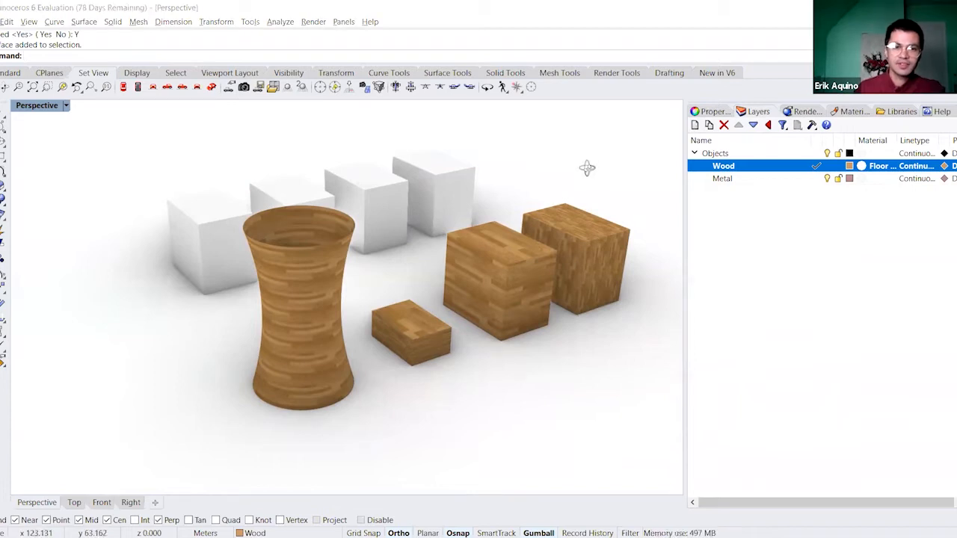
right_drag(588, 167, 609, 171)
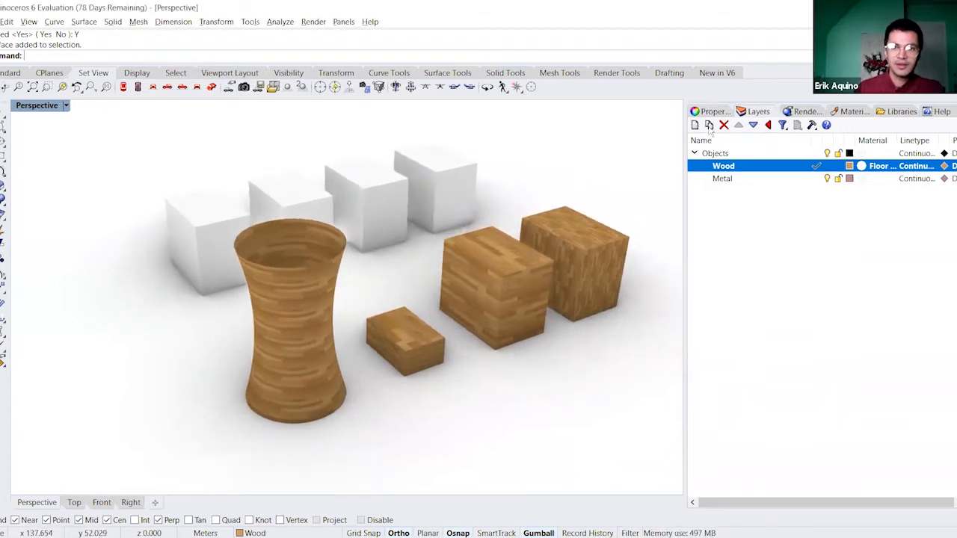
click(702, 151)
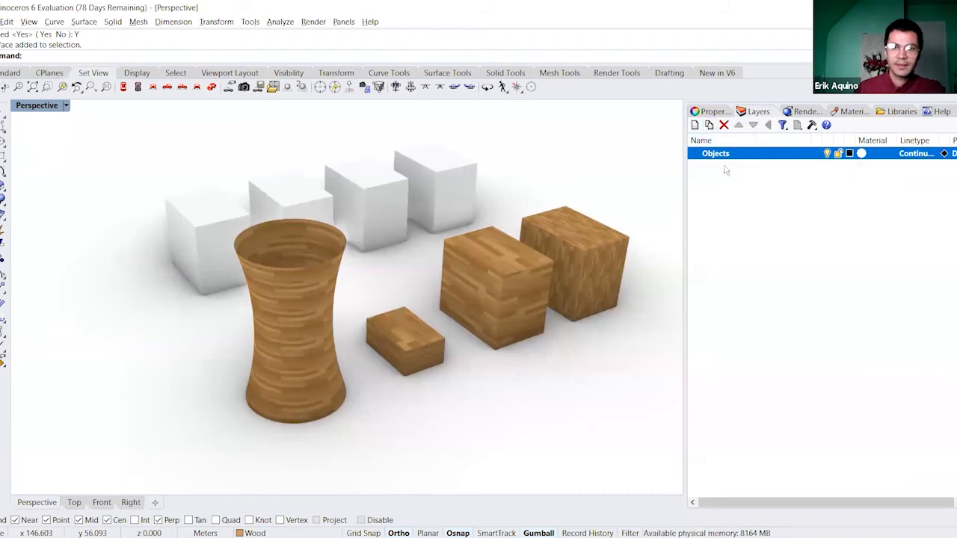
double_click(716, 153)
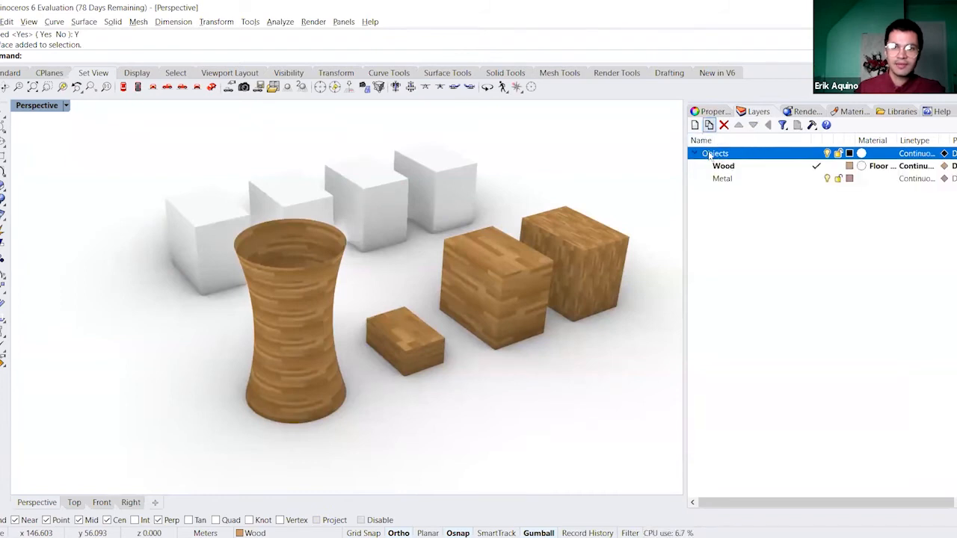
click(708, 126)
click(715, 153)
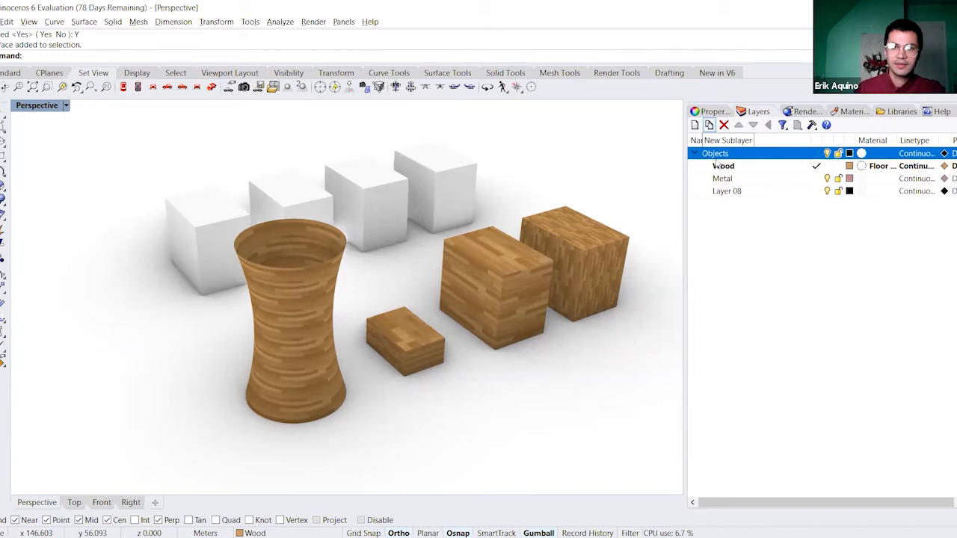
- Select the Layer 08 sublayer under Objects and create a new Glass material
click(738, 153)
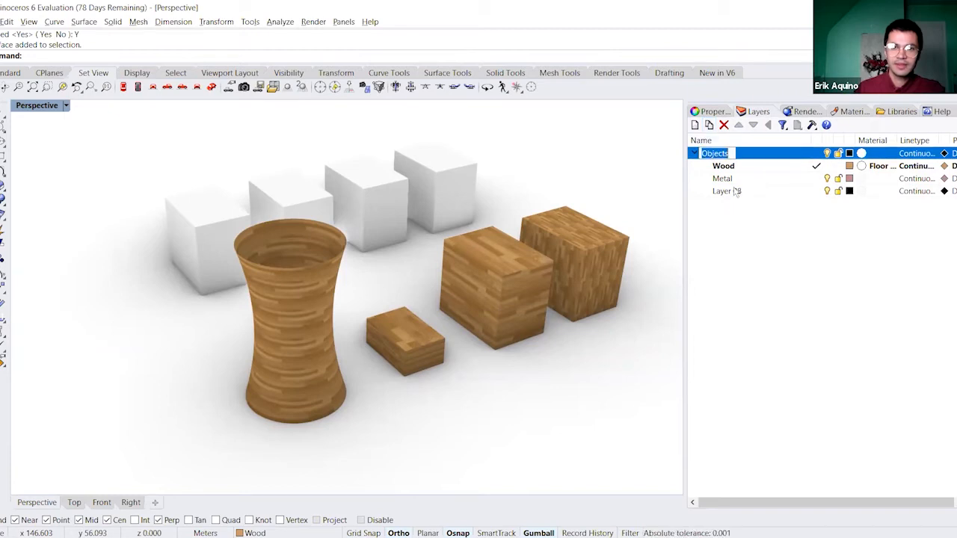
click(734, 192)
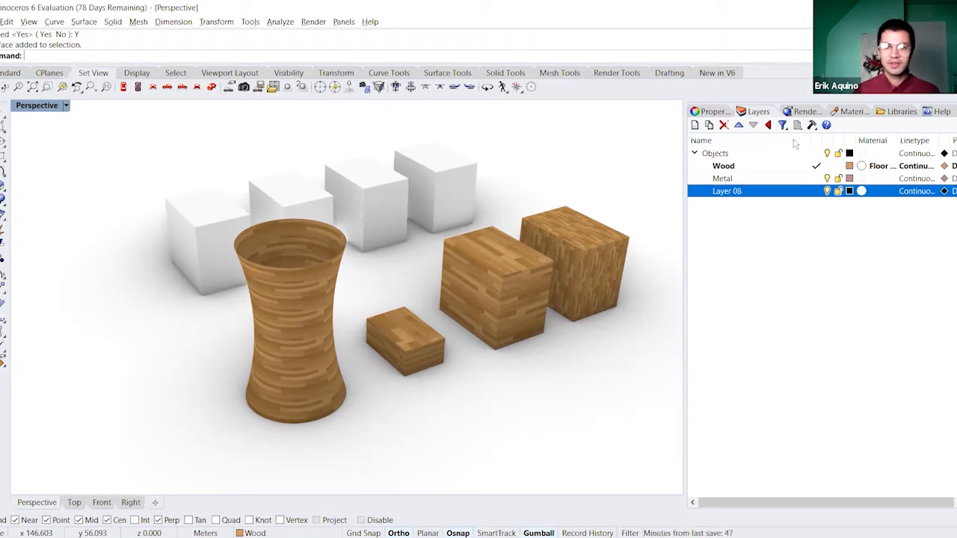
click(850, 111)
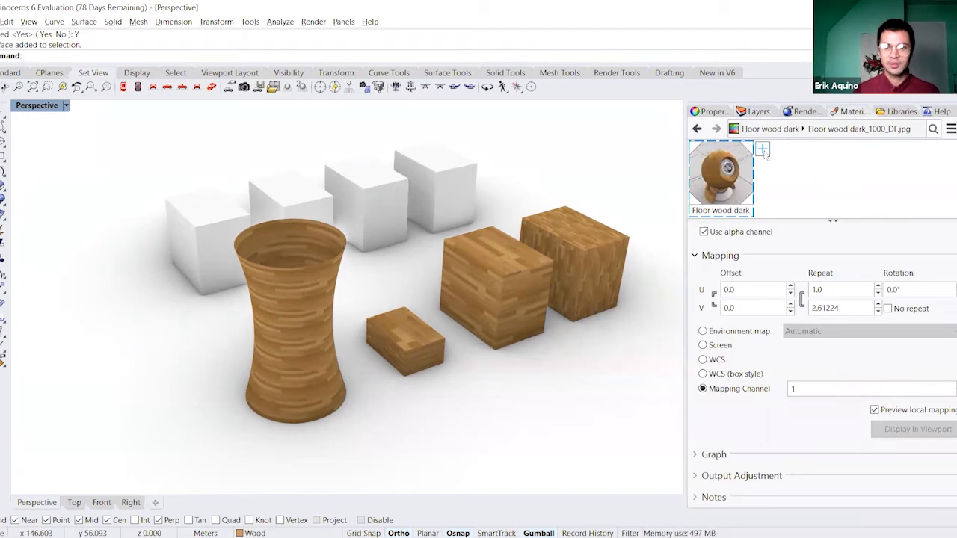
click(762, 150)
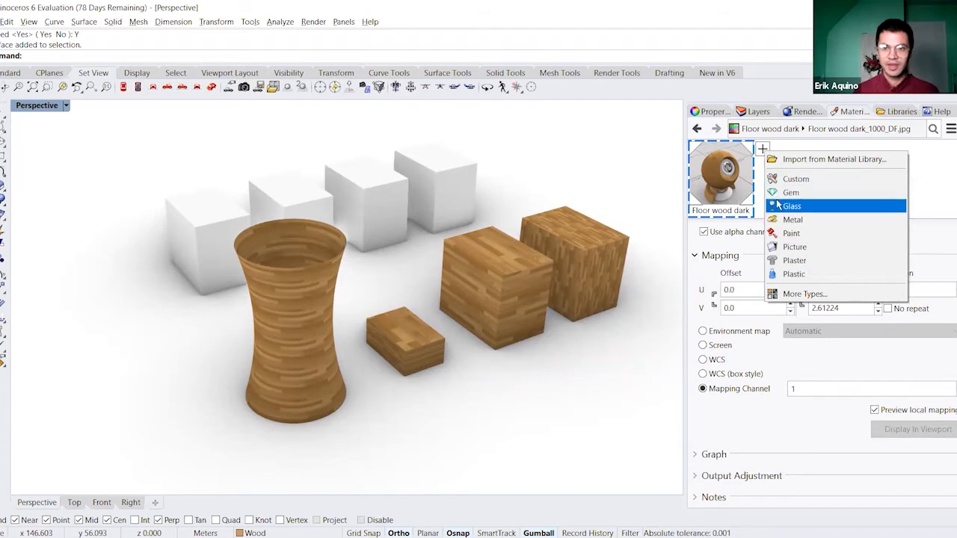
click(778, 204)
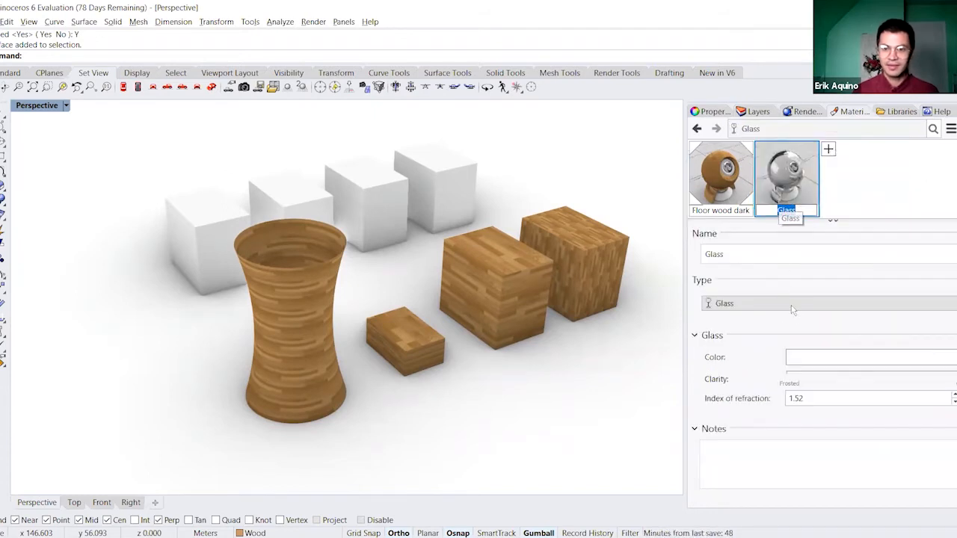
- Lower the Glass material's clarity and set its color to a muted red, RGB 204, 131, 131
click(916, 374)
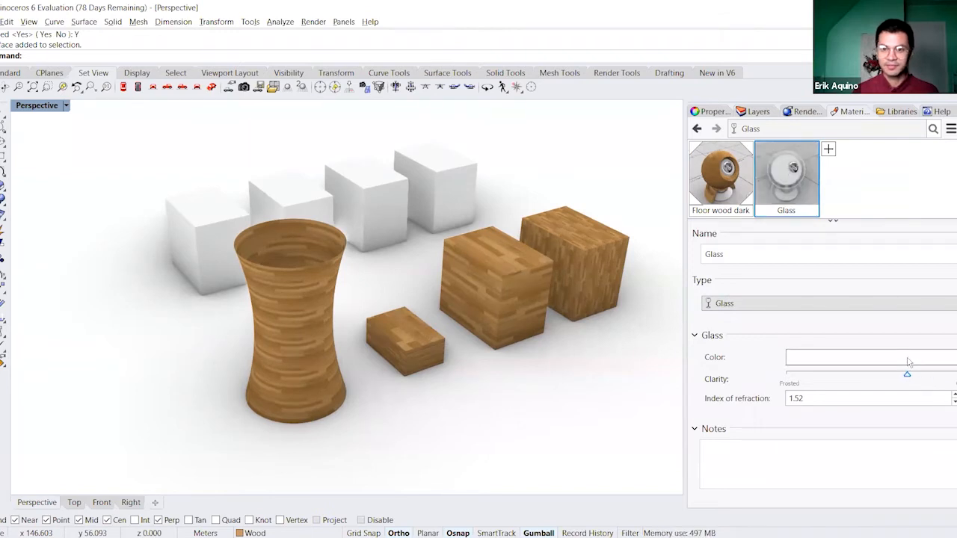
click(909, 362)
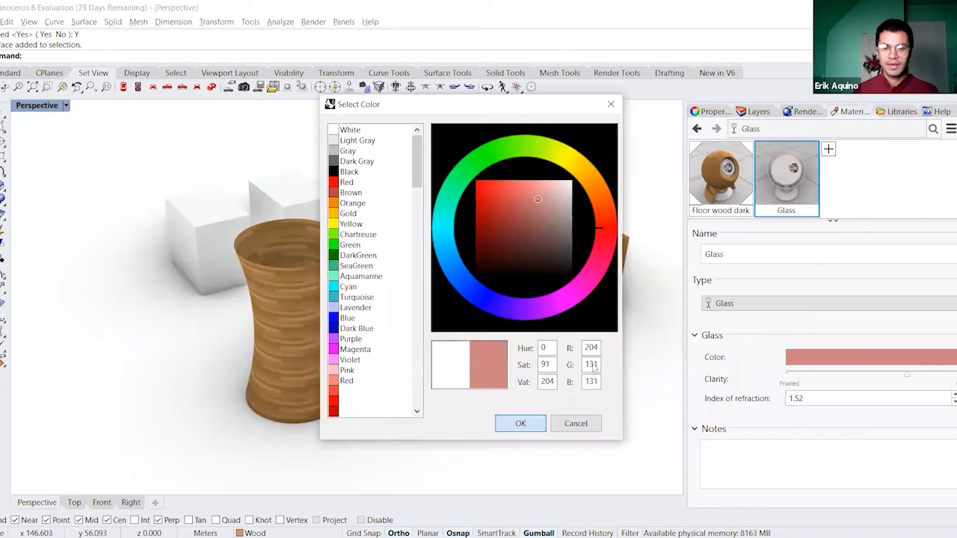
key(Return)
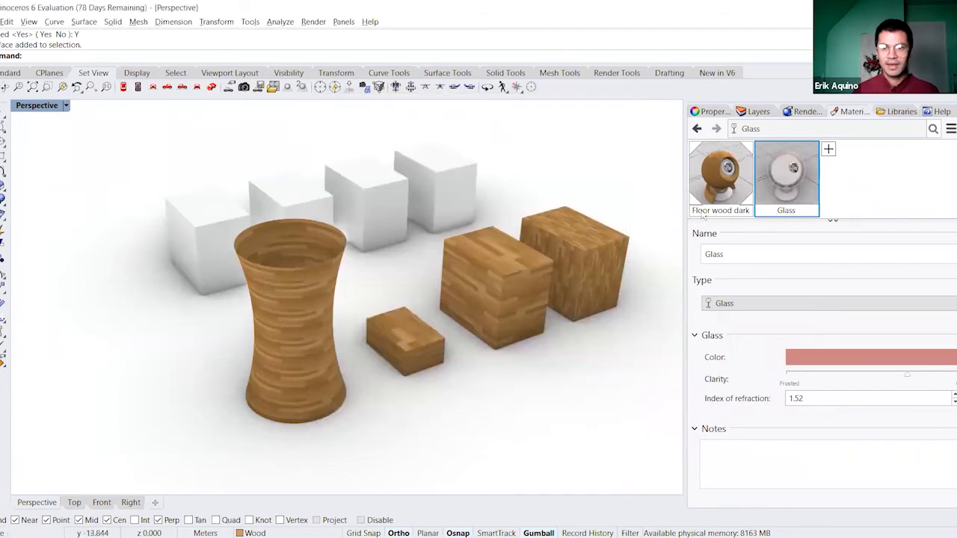
- Move the small low wooden box to Layer 08 and deselect it
click(712, 111)
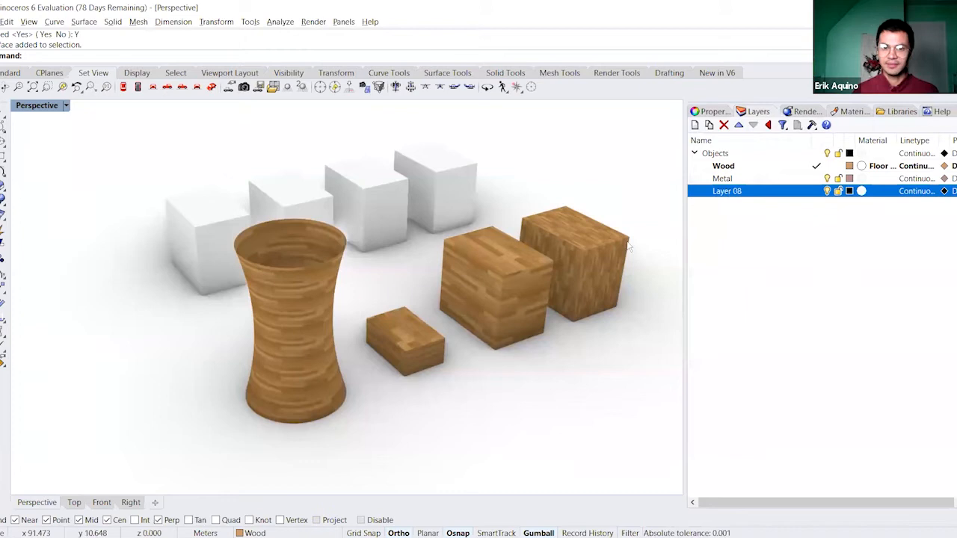
click(408, 330)
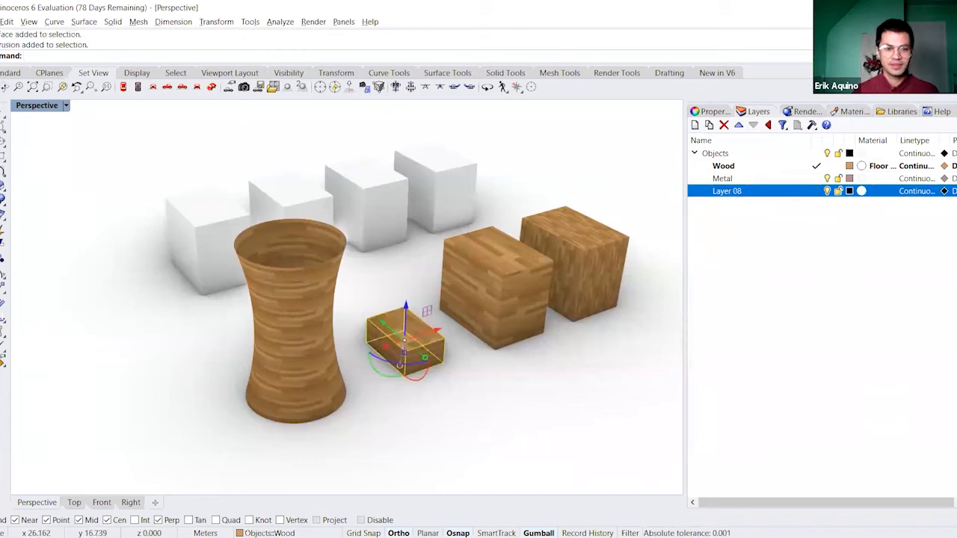
click(270, 533)
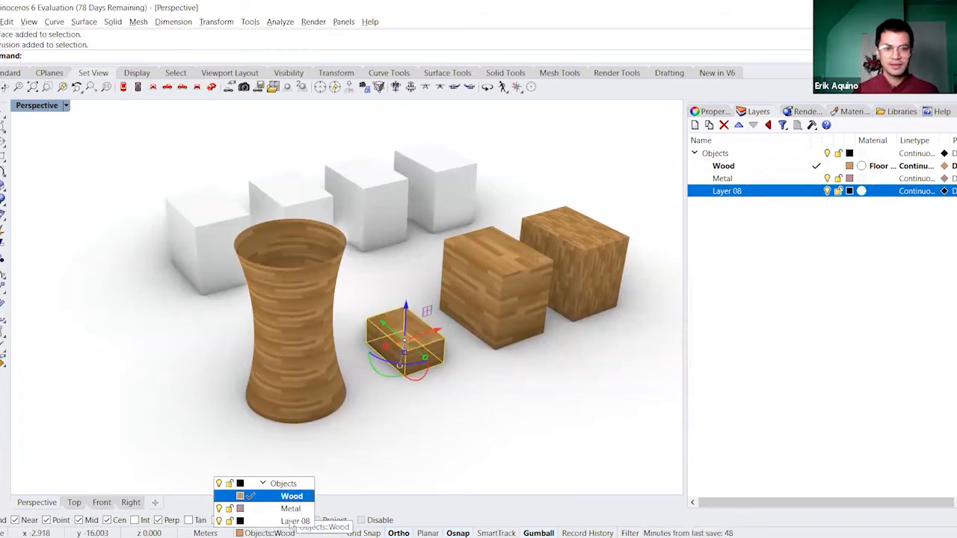
key(Escape)
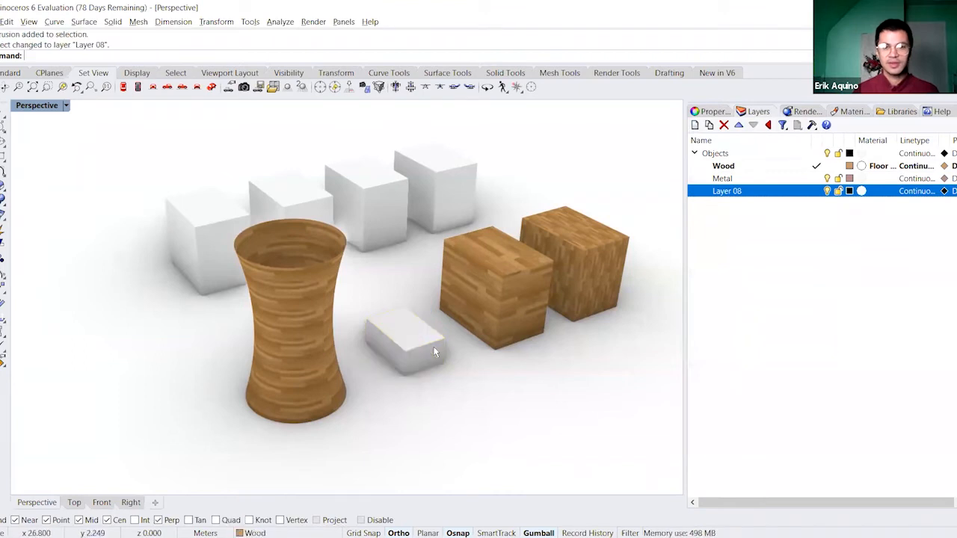
- Reselect the small box and assign the Glass material to Layer 08
click(430, 344)
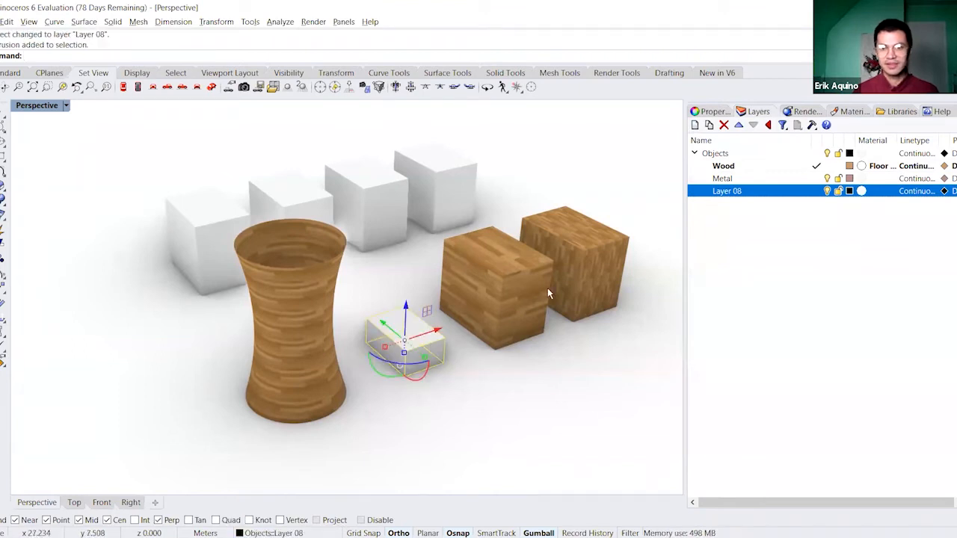
click(839, 111)
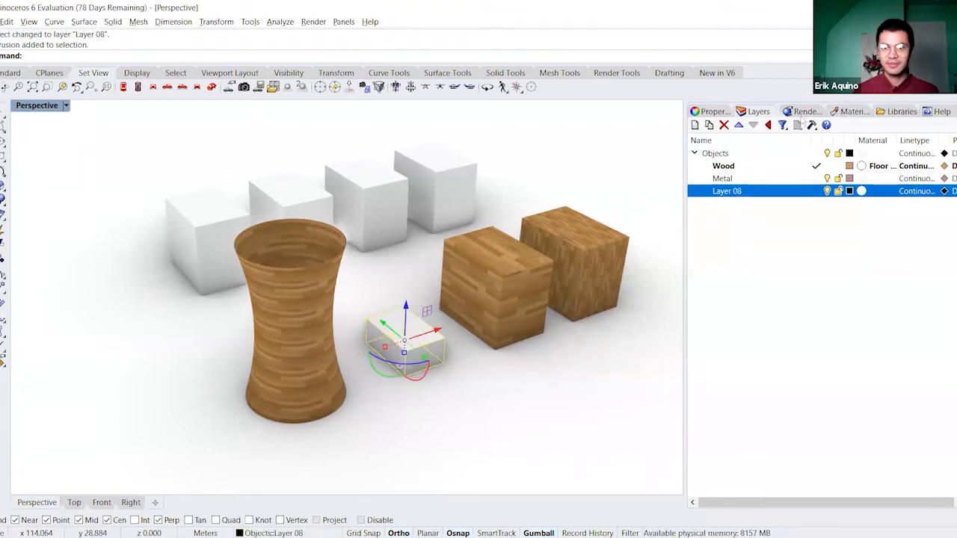
right_click(770, 172)
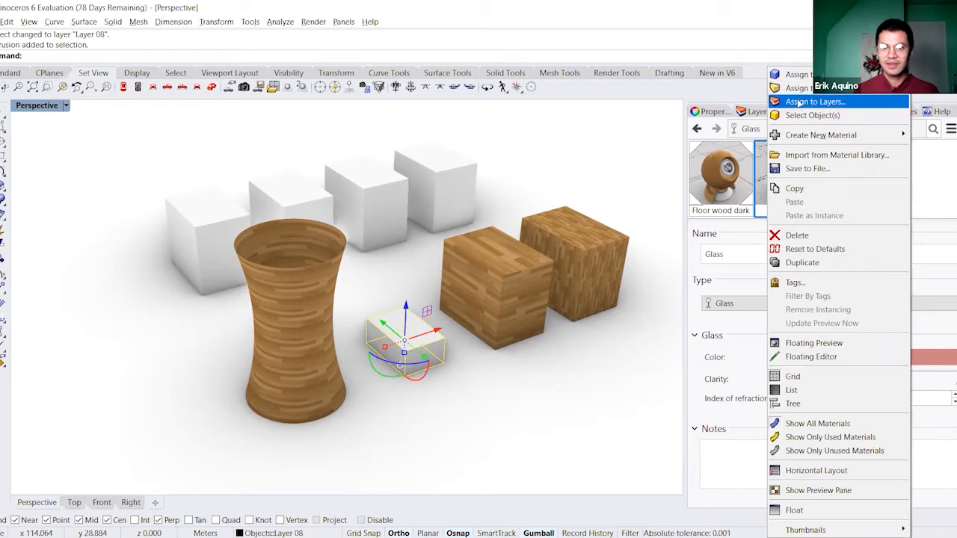
click(813, 102)
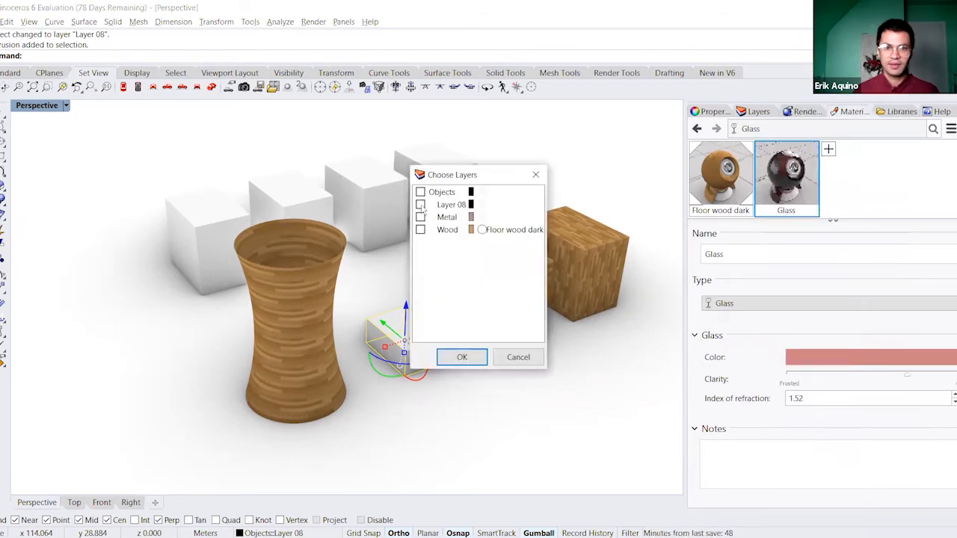
click(420, 204)
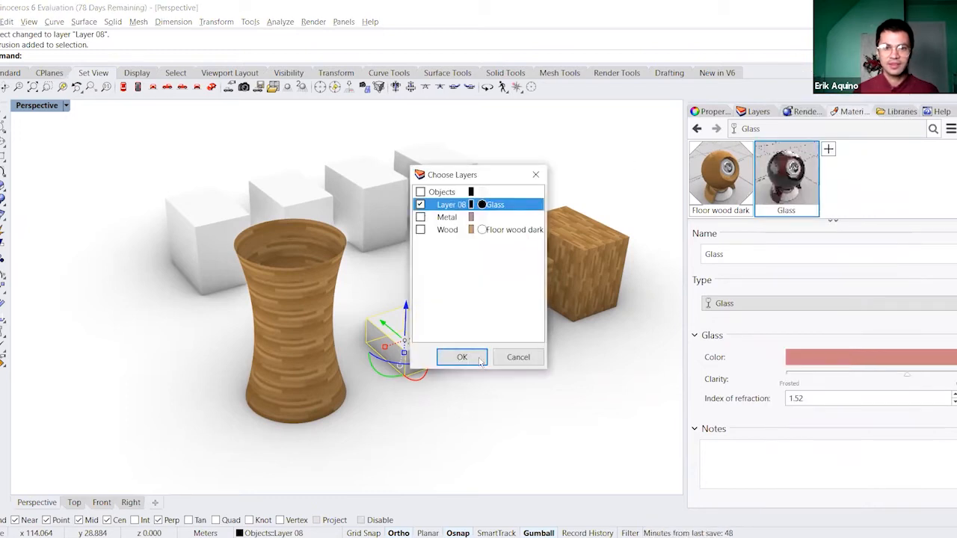
click(463, 358)
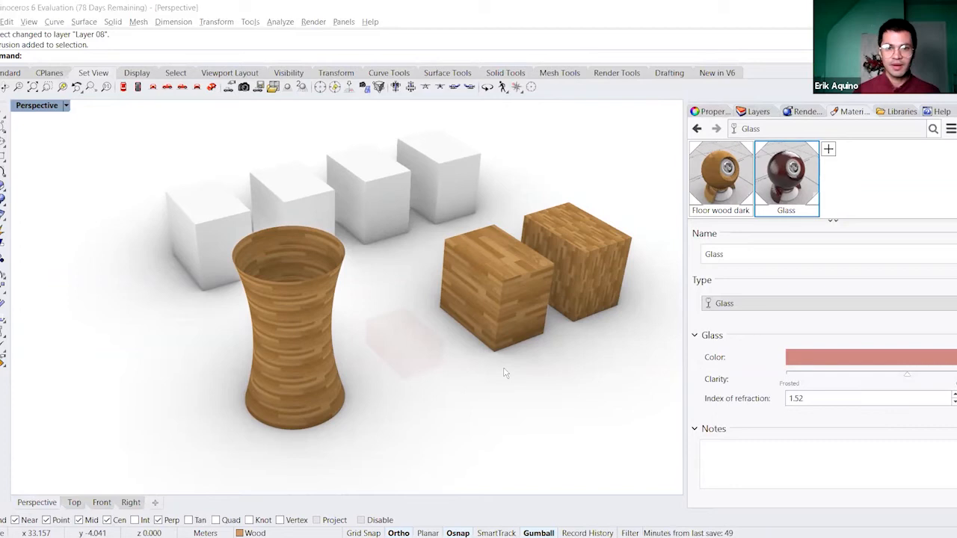
- Select the large wooden box nearer the vase, explode it into separate surfaces and deselect them
click(516, 263)
scroll(590, 242, up, 8)
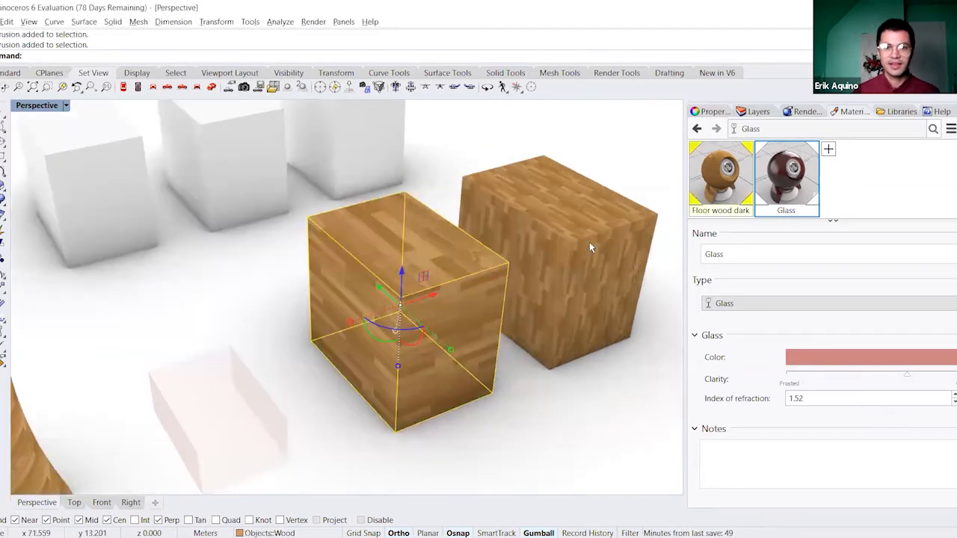
click(589, 230)
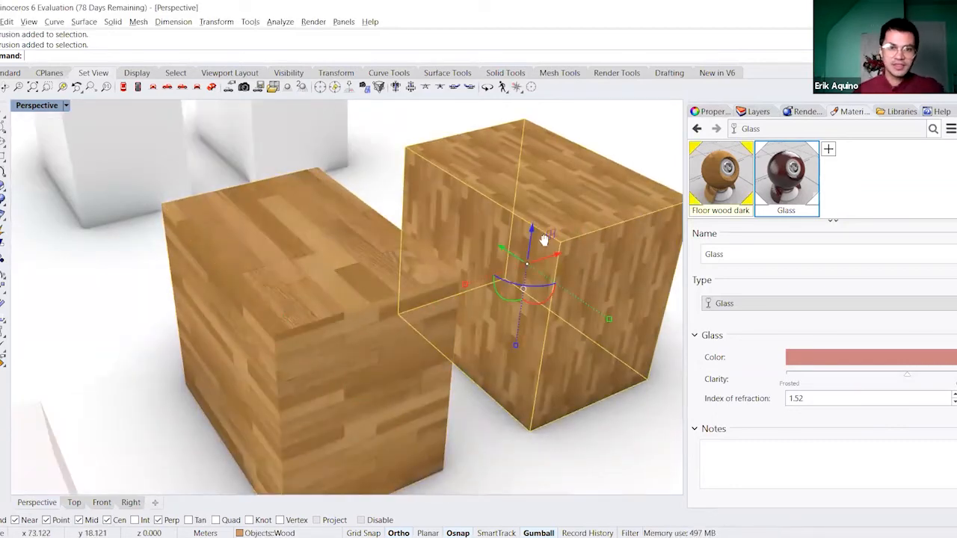
scroll(546, 239, down, 8)
right_drag(501, 232, 421, 238)
click(365, 222)
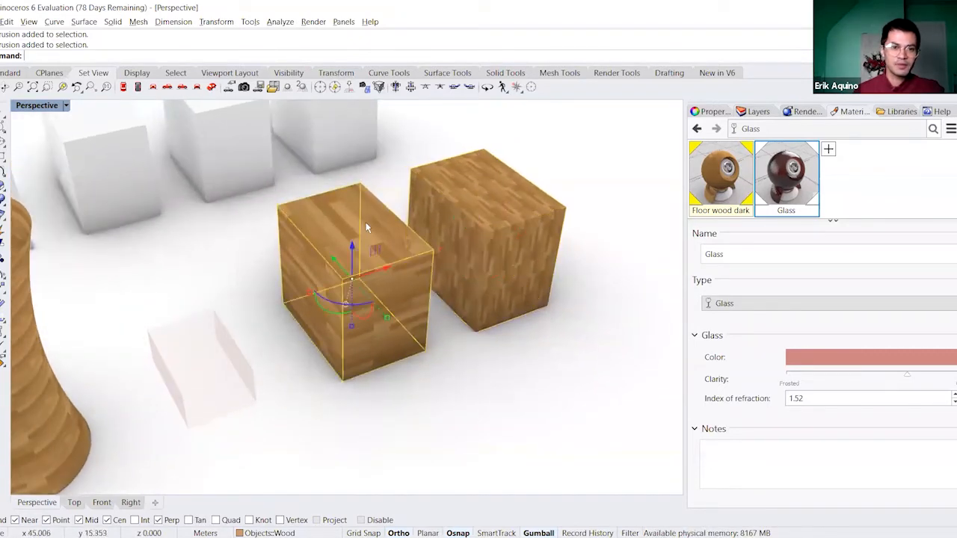
scroll(359, 225, up, 3)
shift+right_drag(364, 225, 379, 224)
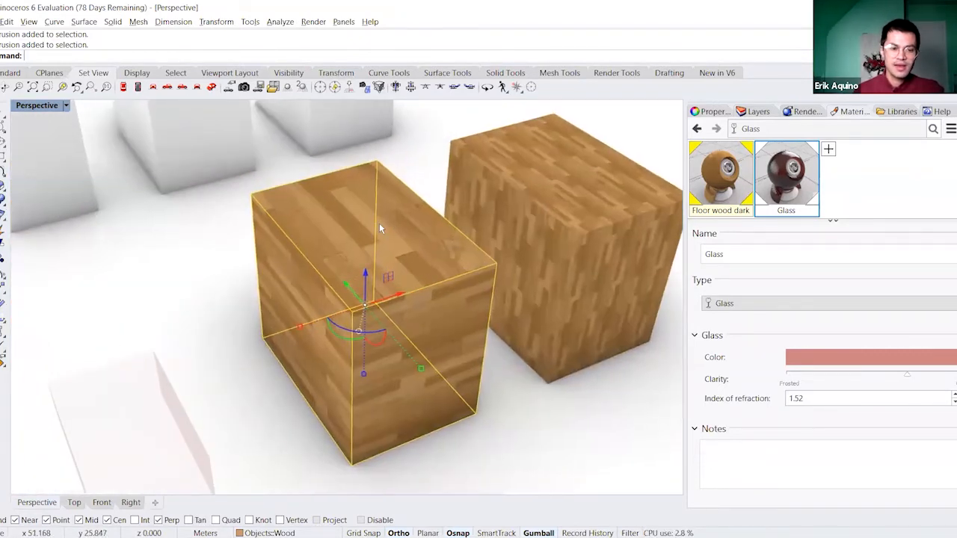
text(Explode)
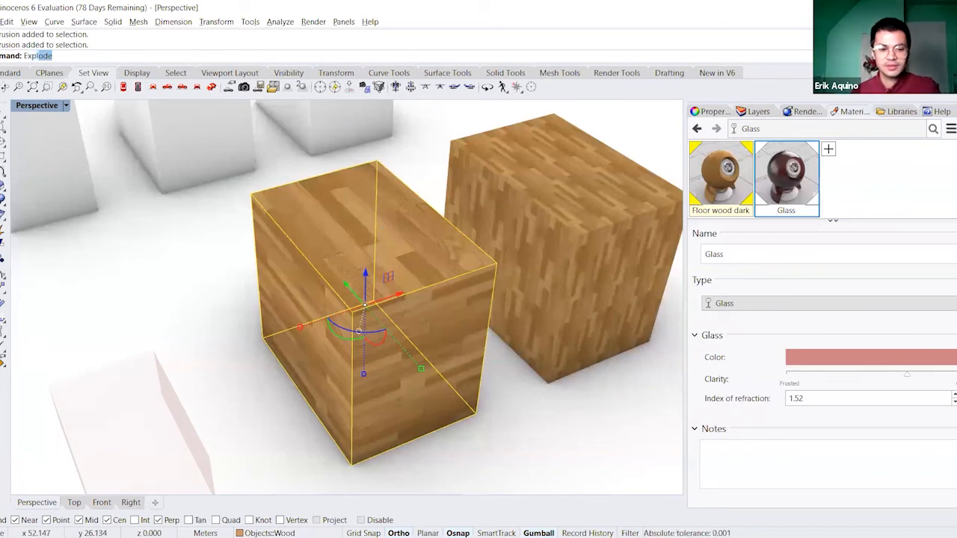
key(Return)
key(Escape)
- Apply planar mapping with the UV option to the exploded box's top face, spanning two opposite corners
click(304, 210)
click(298, 285)
right_drag(386, 338, 393, 257)
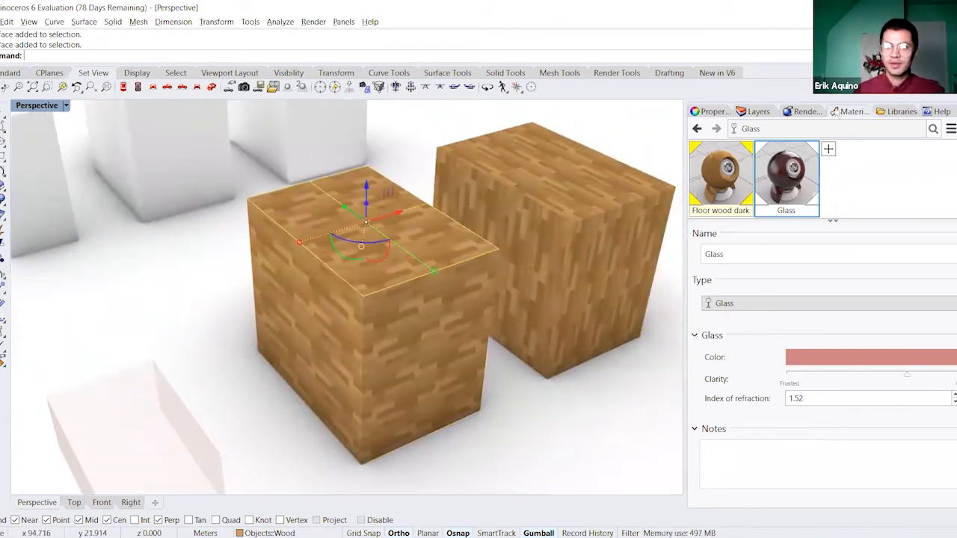
click(711, 111)
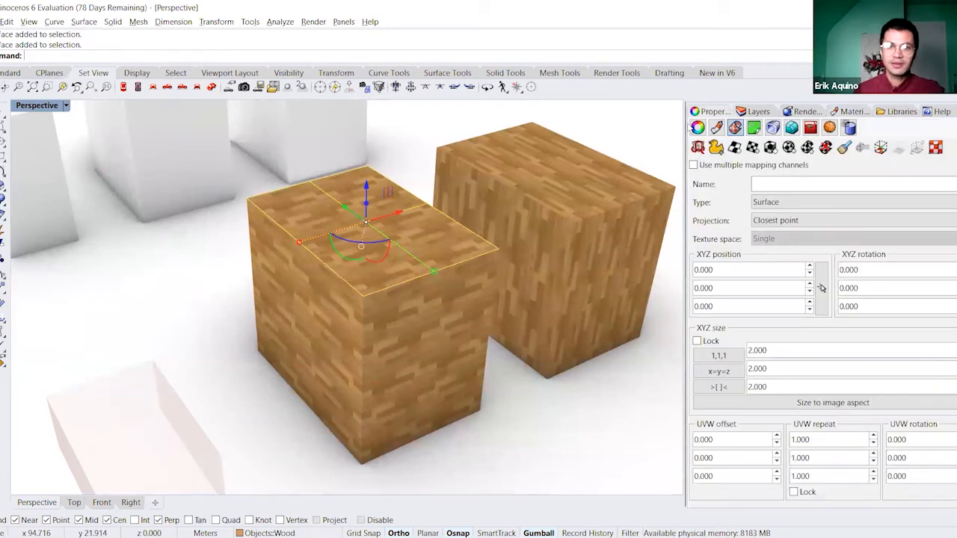
click(752, 147)
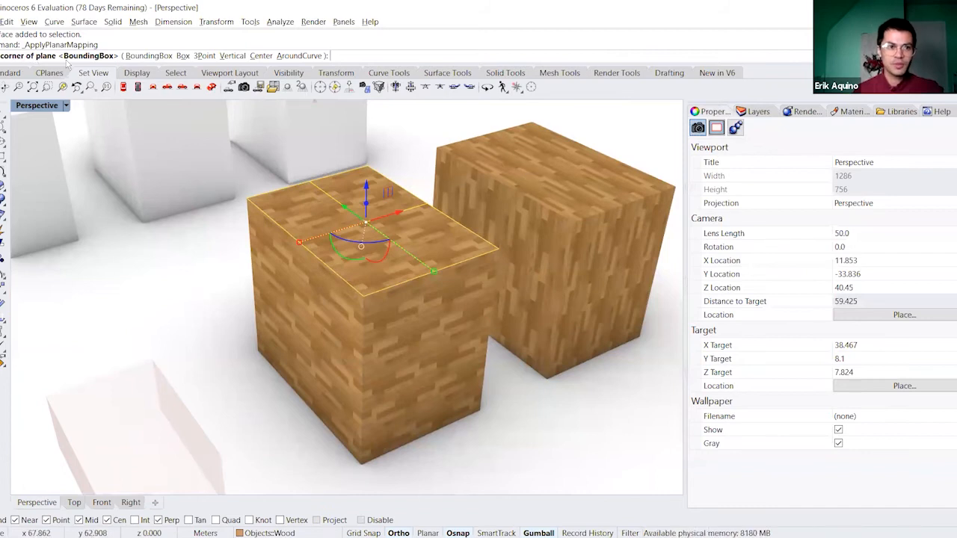
click(246, 196)
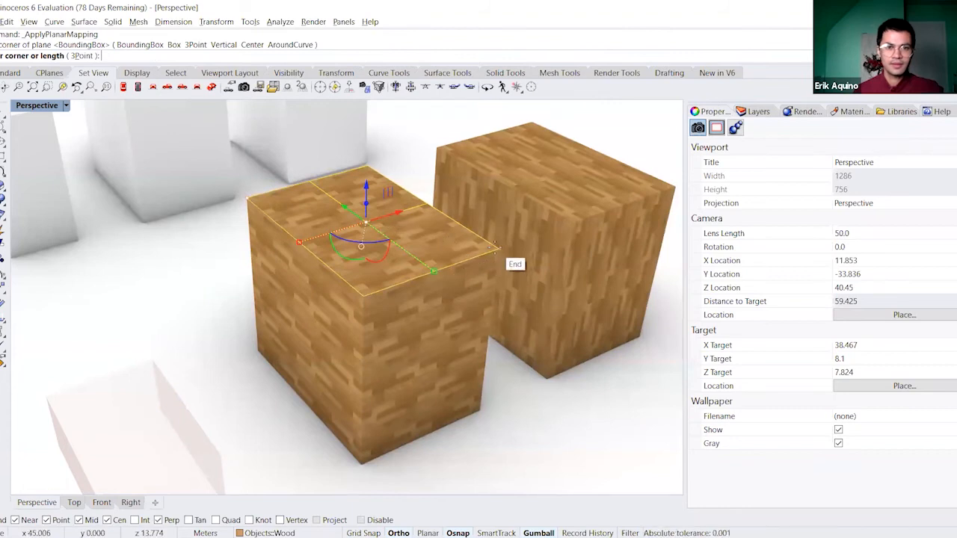
click(493, 245)
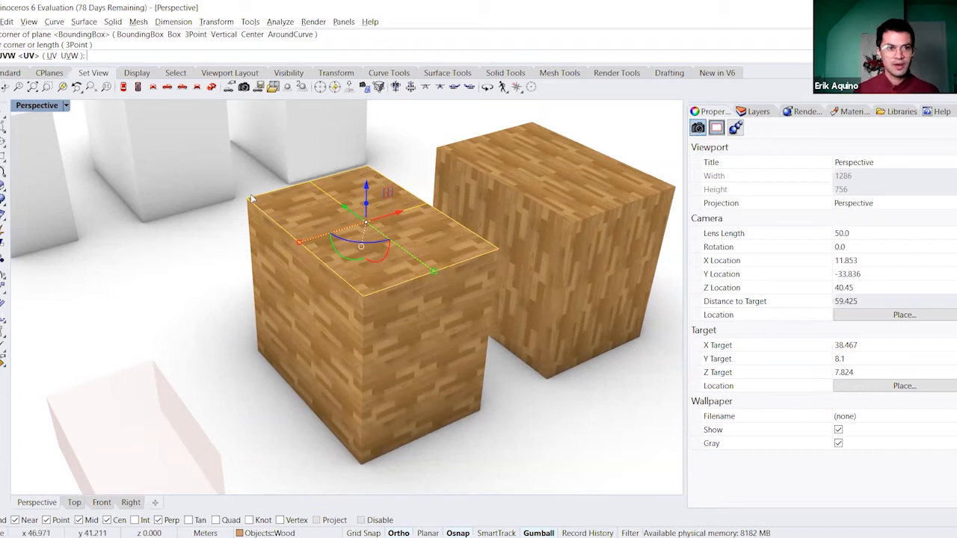
click(51, 57)
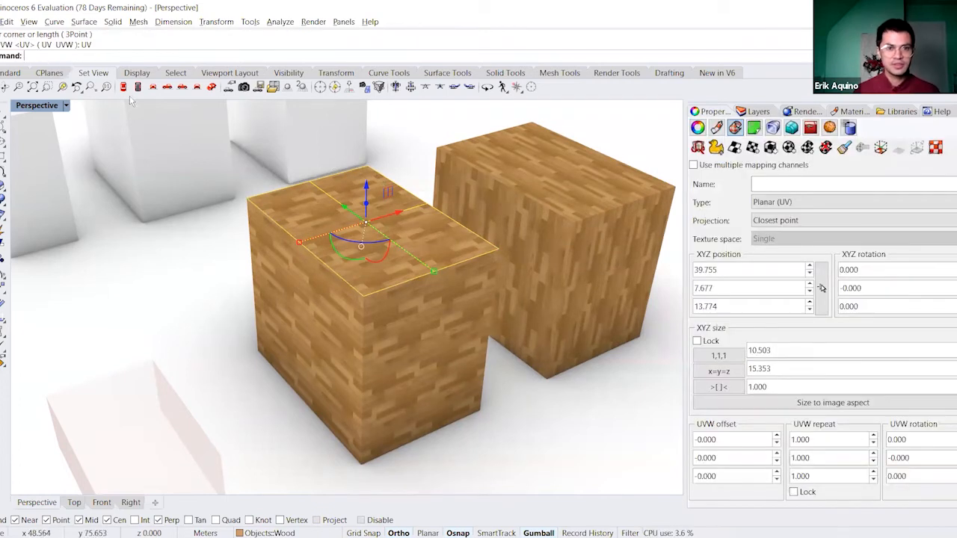
- Rotate the wood texture on the exploded box's top face by setting the third UVW rotation value to 45
right_drag(440, 250, 442, 251)
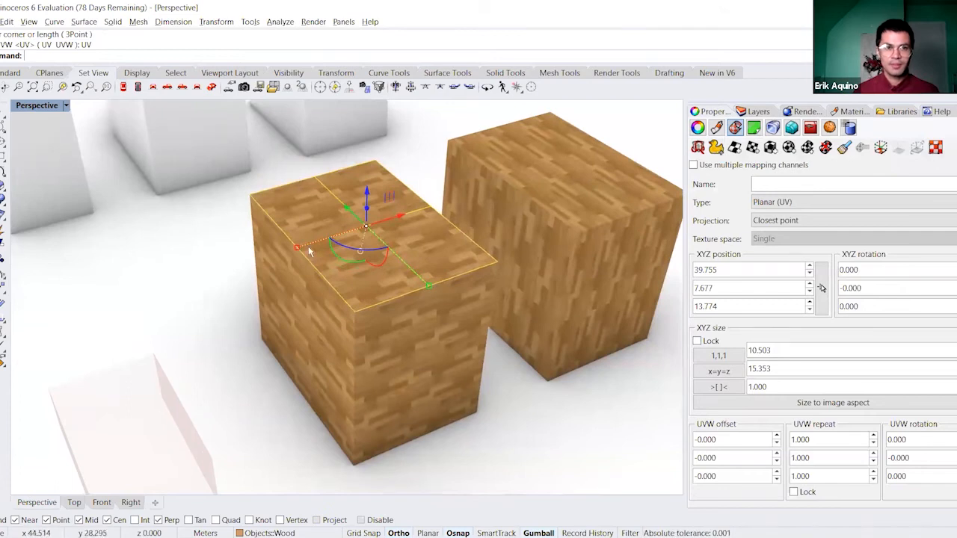
right_drag(360, 275, 364, 280)
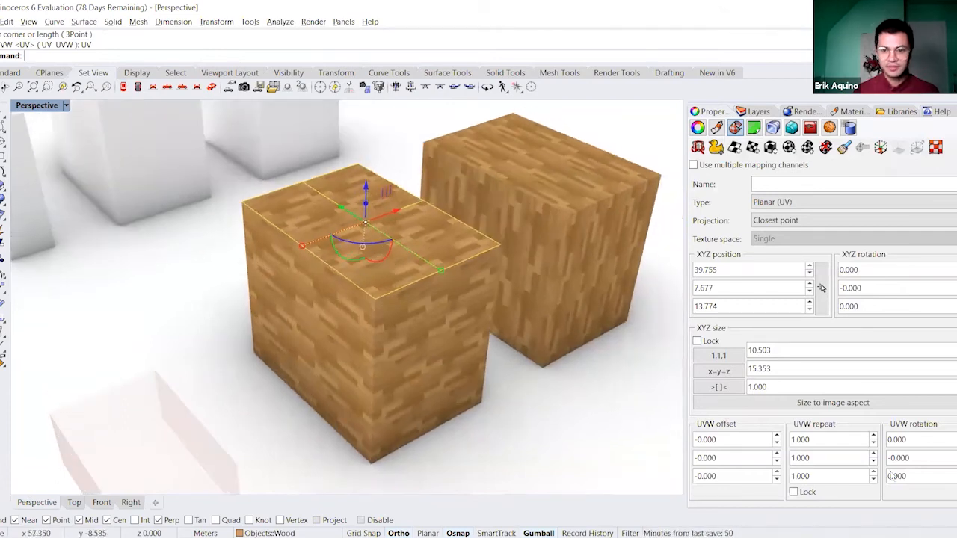
click(918, 477)
text(45)
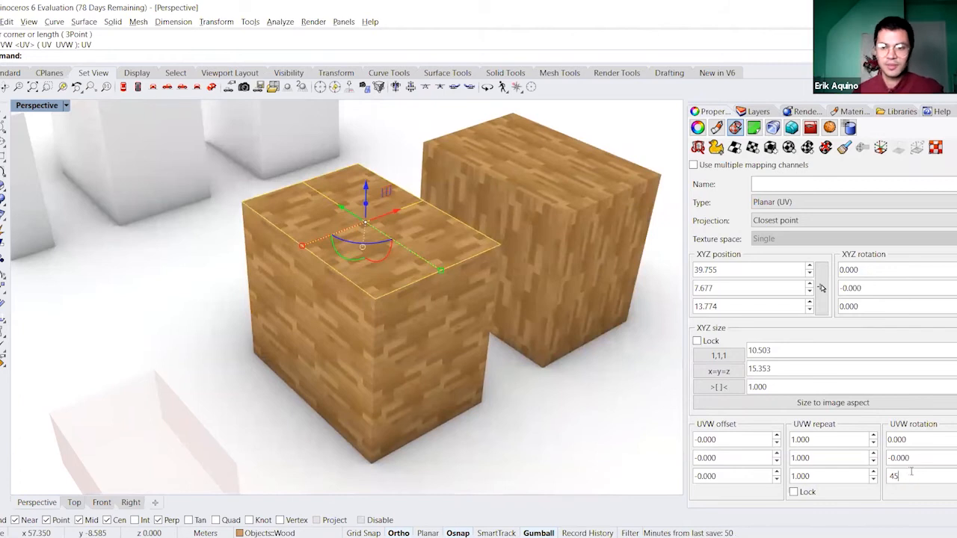
click(856, 476)
mouse_move(465, 302)
right_down()
mouse_move(451, 341)
mouse_move(459, 305)
right_up()
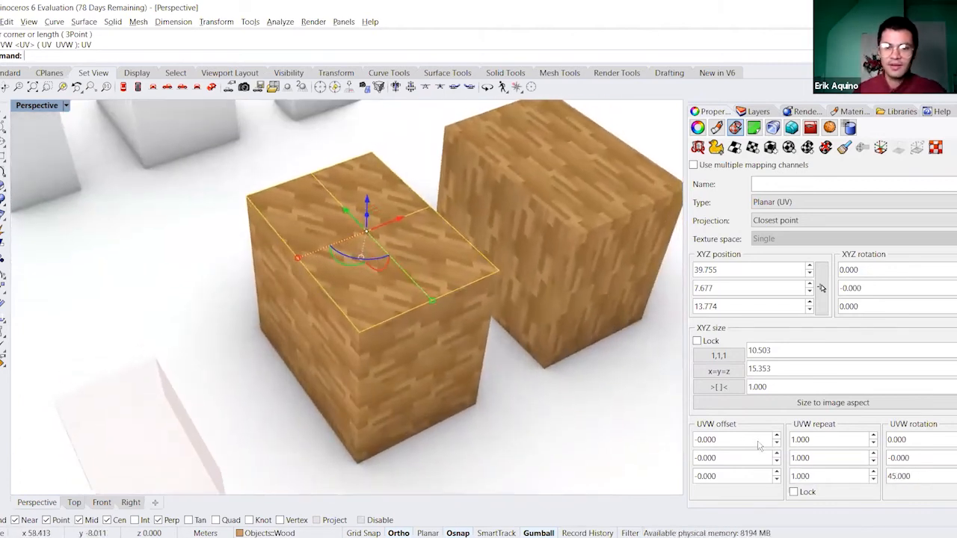
- Set the first two UVW repeat values of the top face's texture to 2
click(814, 440)
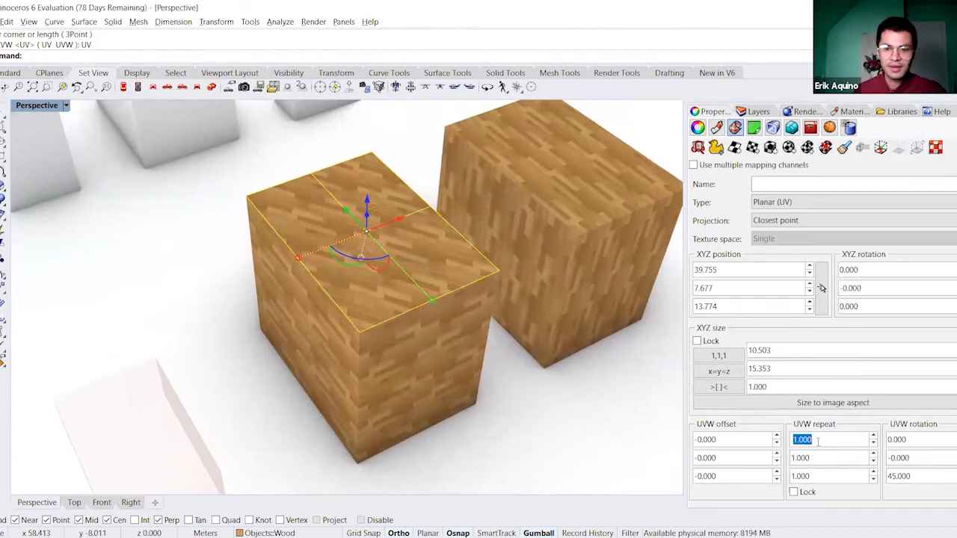
text(2)
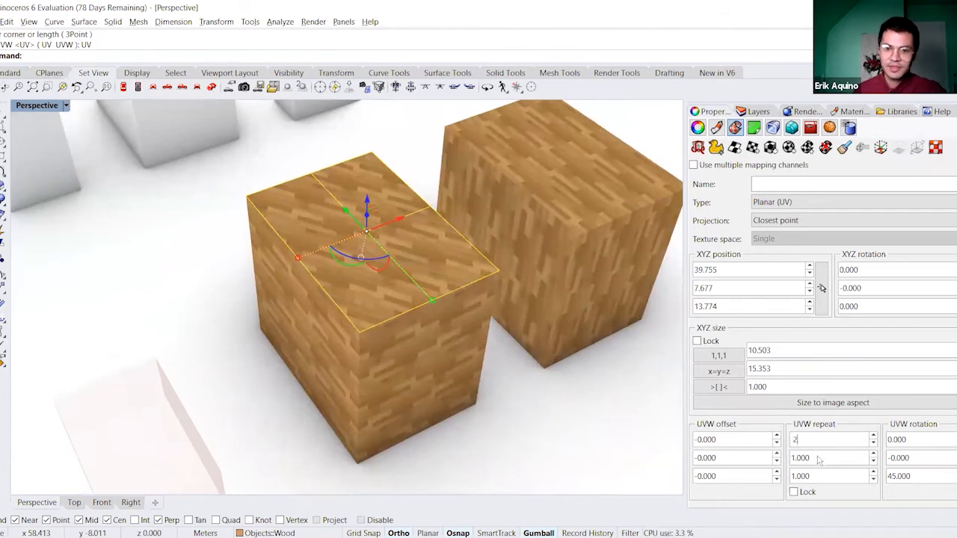
key(Tab)
text(2)
click(823, 441)
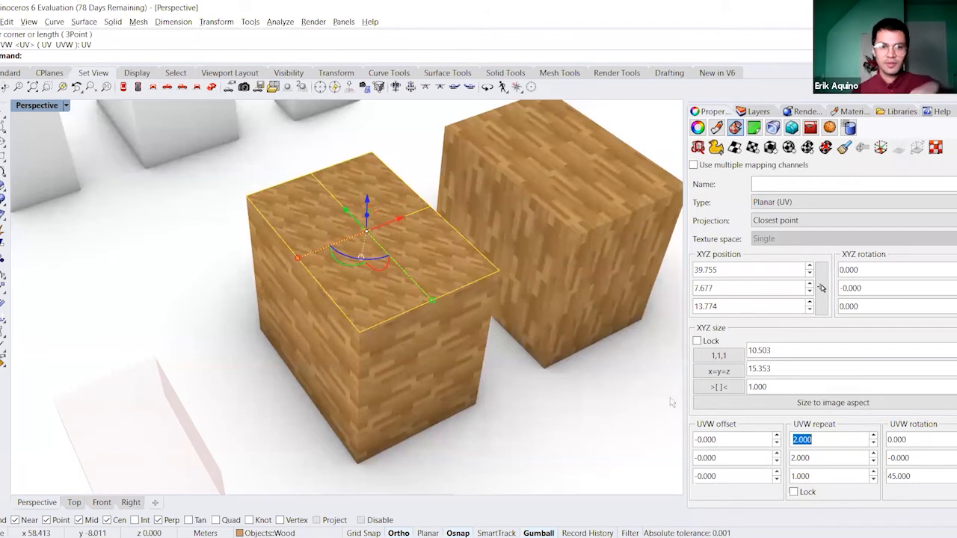
- Set the first two UVW repeat values of the top face's texture to 0.5 and deselect the face
mouse_move(453, 306)
right_down()
mouse_move(441, 340)
mouse_move(458, 298)
right_up()
double_click(821, 440)
text(.5)
double_click(822, 458)
text(.5)
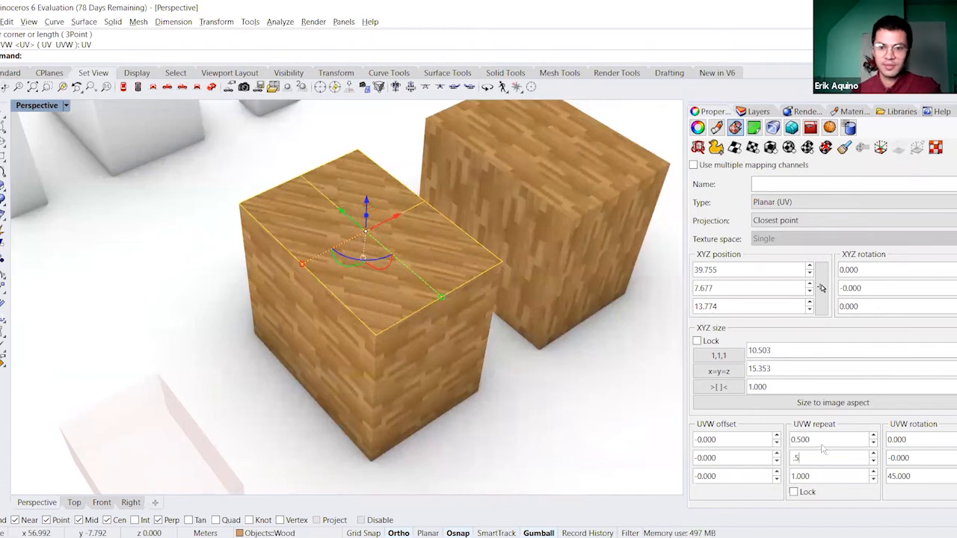
key(Return)
right_drag(505, 336, 353, 252)
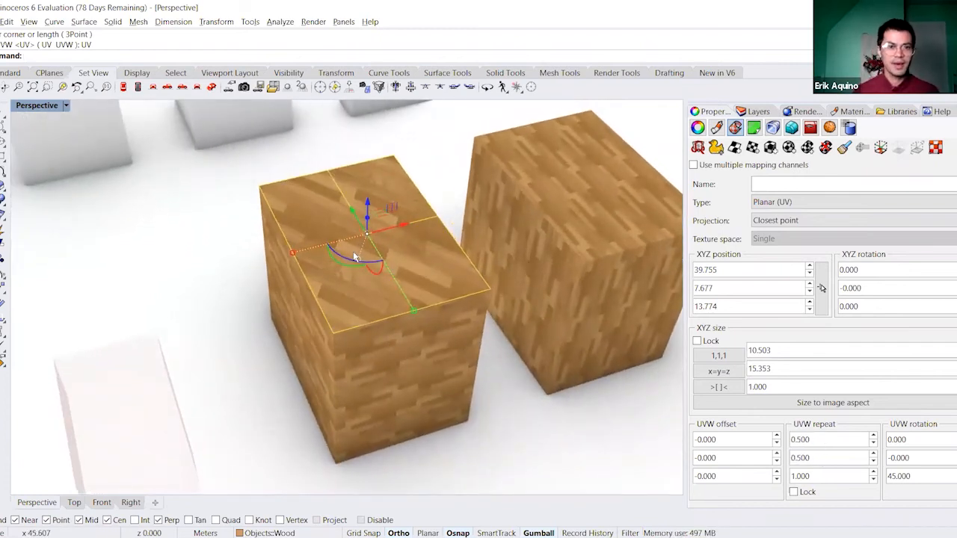
click(235, 252)
right_drag(235, 252, 280, 227)
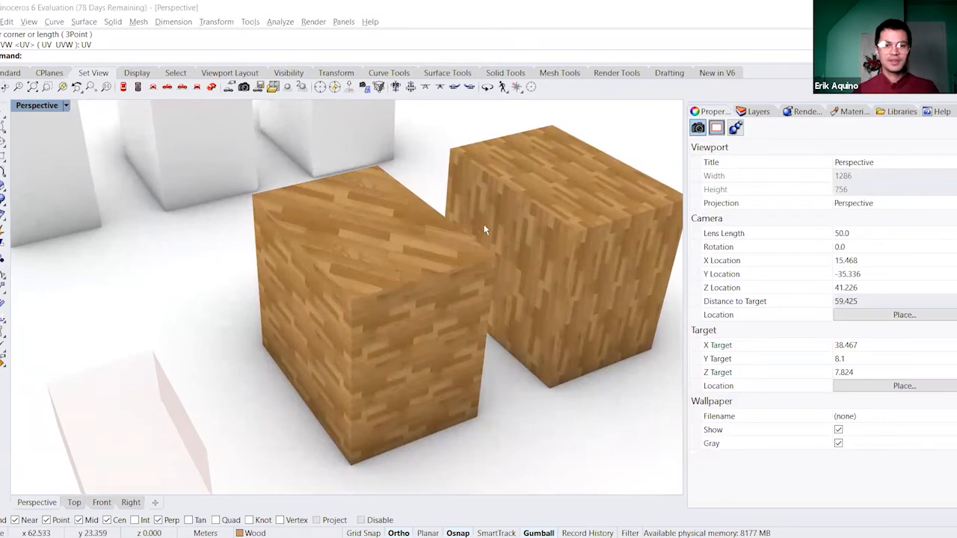
- Show the layer list and highlight the Metal layer with all the objects in view
scroll(474, 236, down, 4)
scroll(468, 235, down, 4)
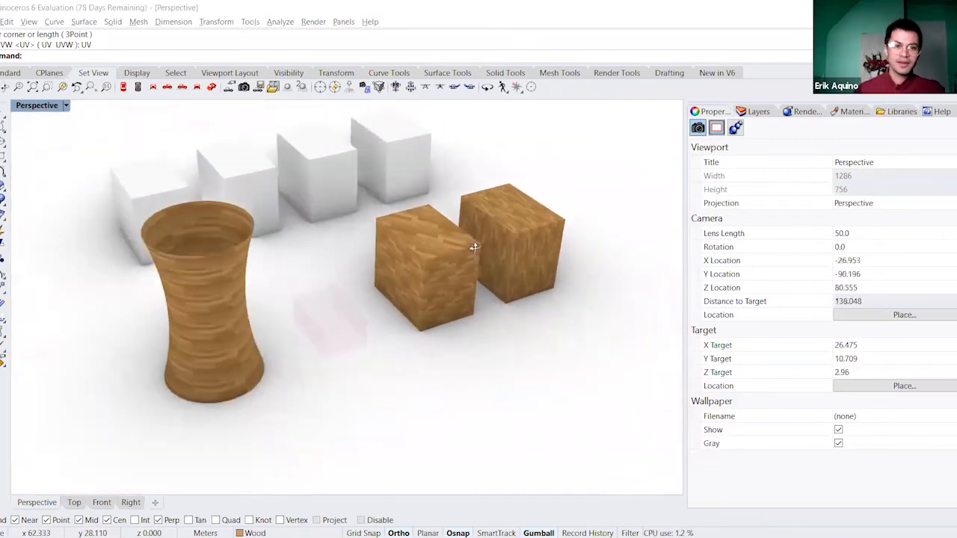
shift+right_drag(474, 247, 489, 285)
right_drag(489, 285, 490, 303)
click(754, 111)
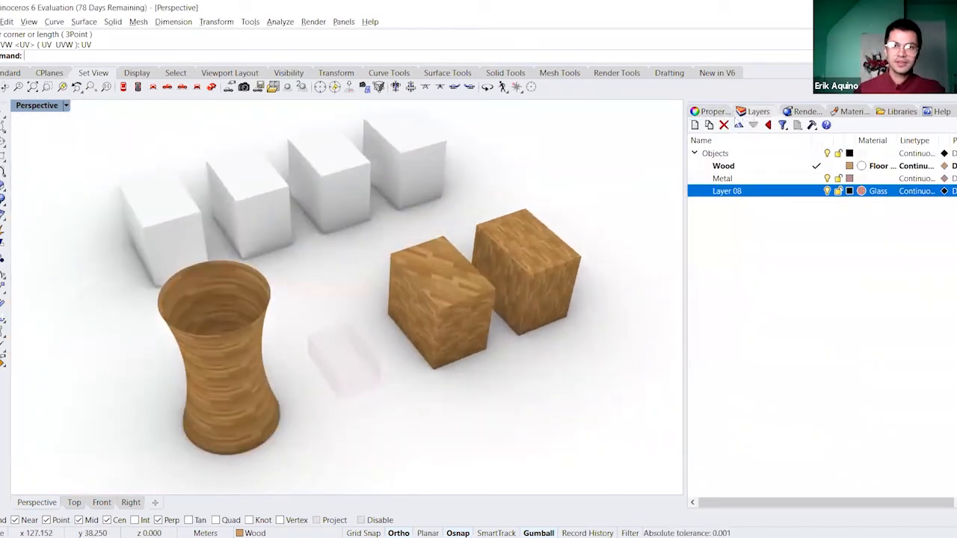
click(723, 179)
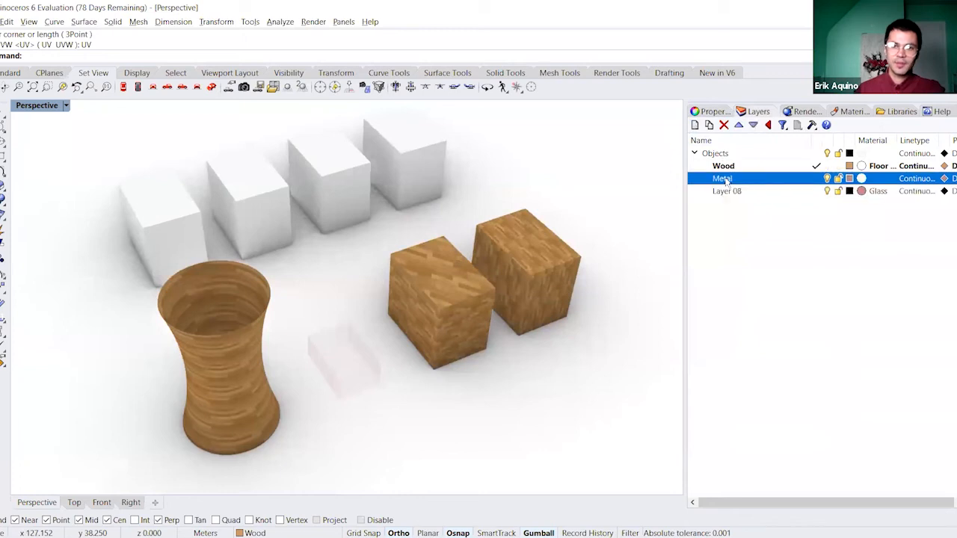
right_drag(566, 173, 560, 187)
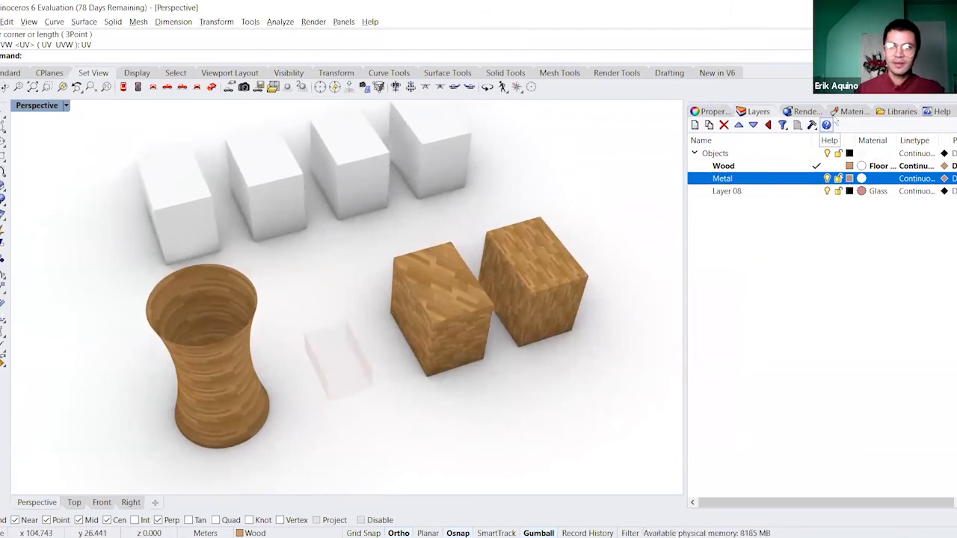
- Open the Floor wood dark material's color texture, Floor wood dark_1000_DF.jpg, and examine its mapping settings
click(841, 112)
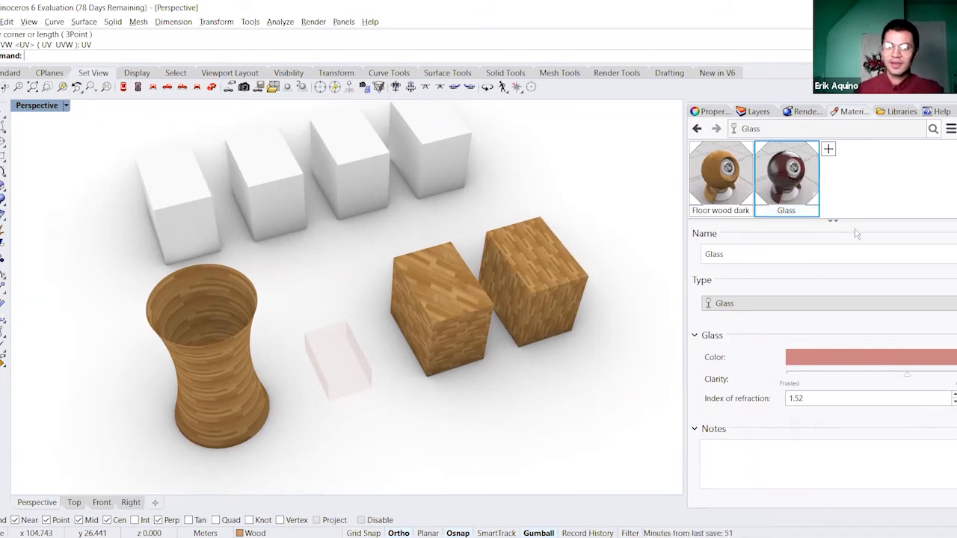
click(740, 183)
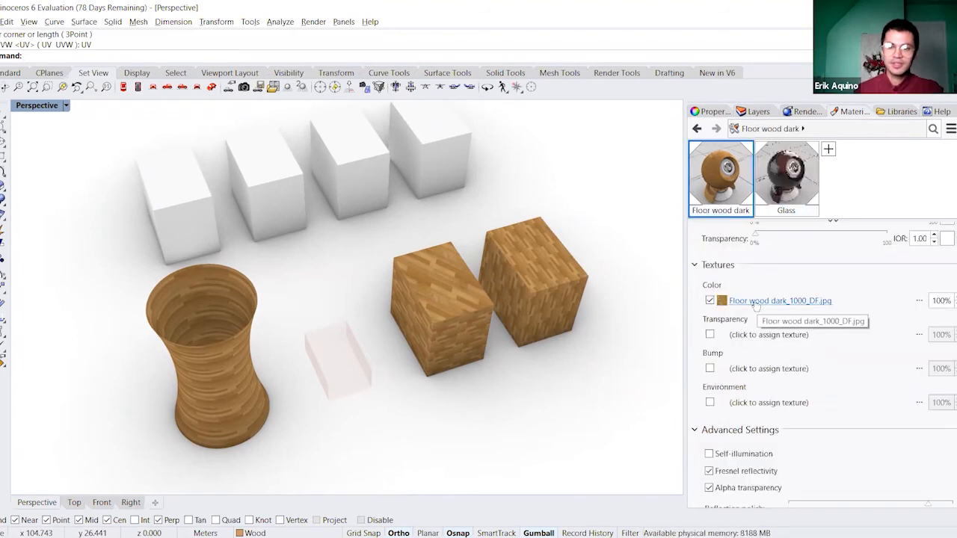
click(757, 302)
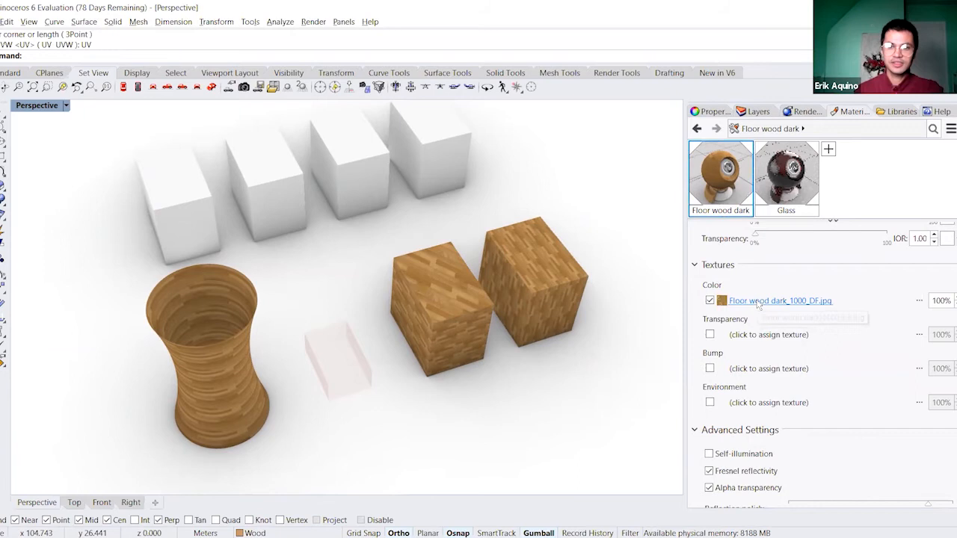
scroll(715, 379, down, 5)
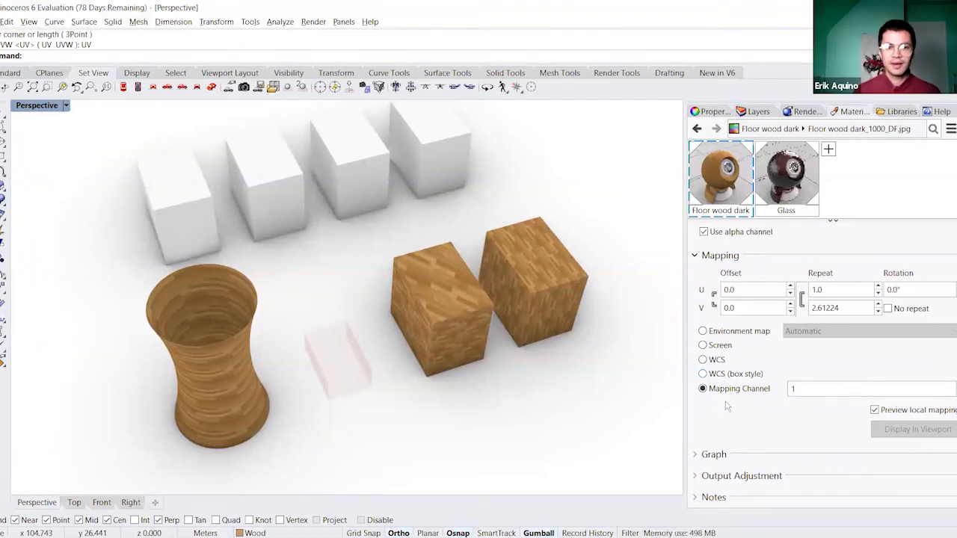
right_drag(536, 266, 539, 226)
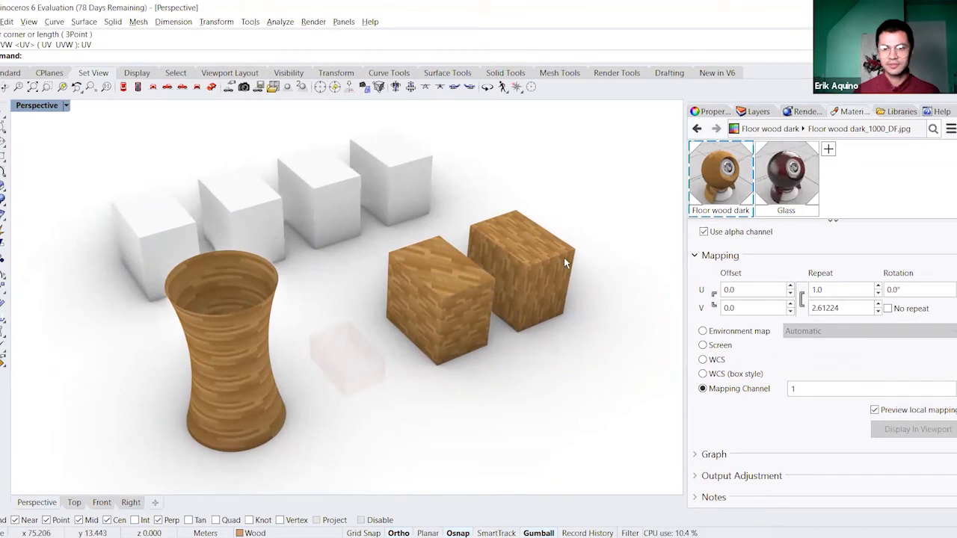
- Select the intact wooden box farther from the vase and apply surface mapping to it
click(710, 112)
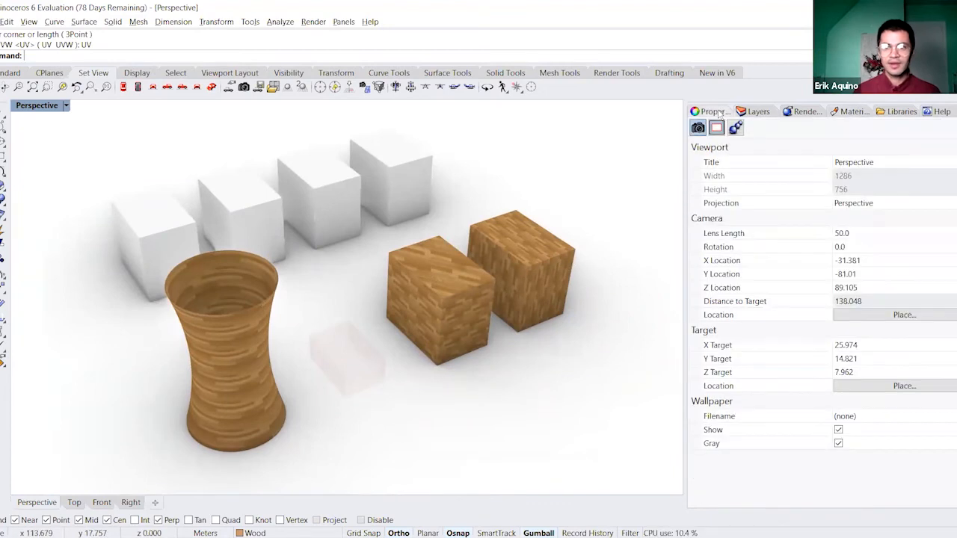
click(553, 253)
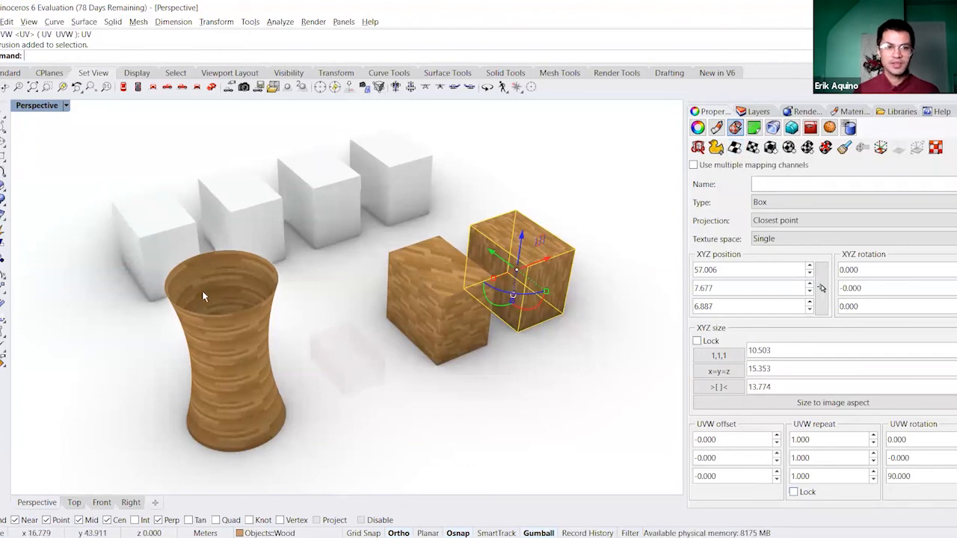
click(735, 148)
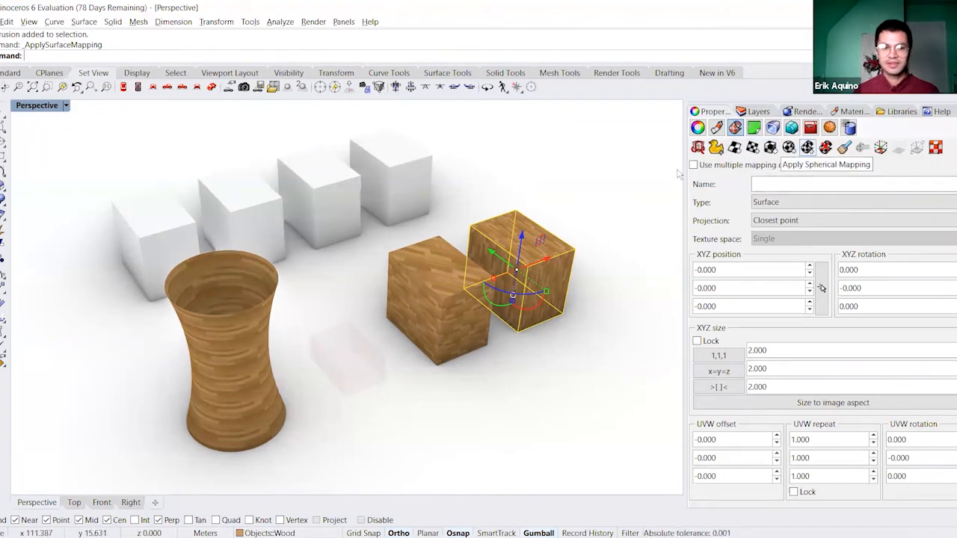
right_drag(254, 311, 196, 271)
mouse_move(220, 352)
right_down()
mouse_move(198, 410)
mouse_move(219, 366)
right_up()
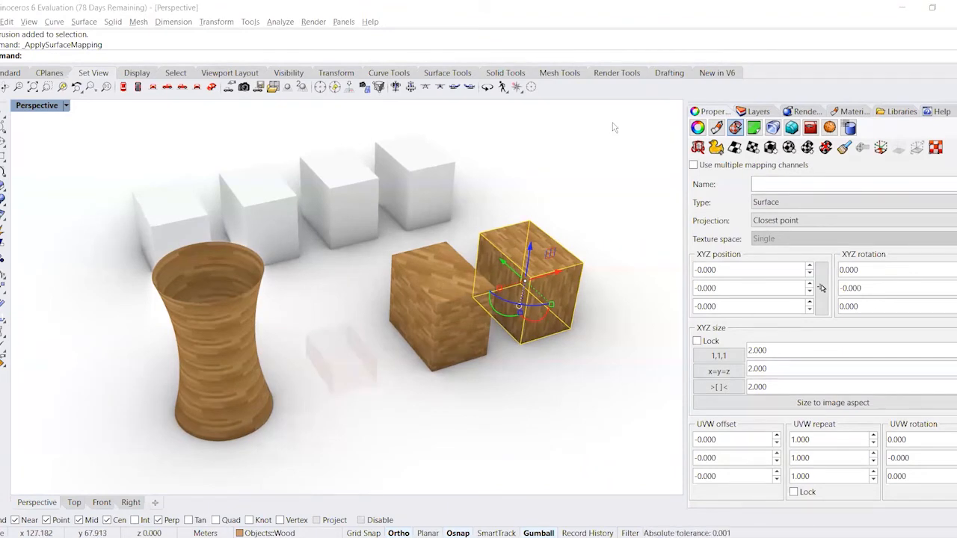
- Select the exploded box's top face and import Avacado Matte Paint from the Paint > Matte folder of the material library
click(452, 277)
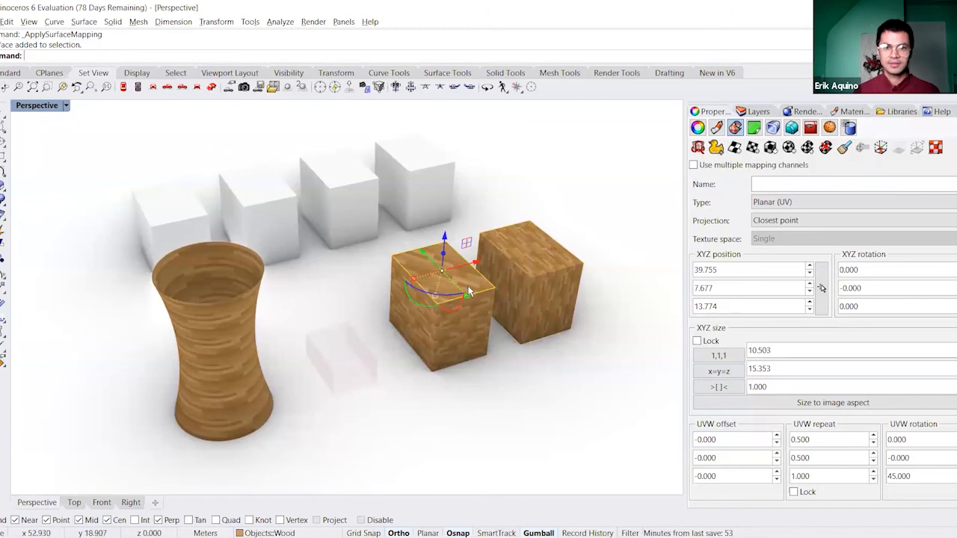
scroll(468, 286, up, 1)
scroll(468, 282, up, 2)
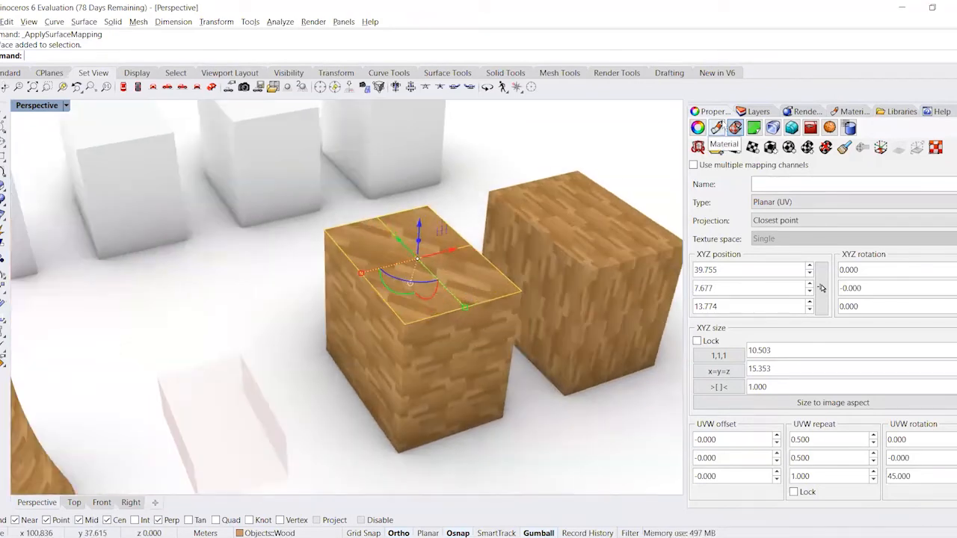
click(841, 111)
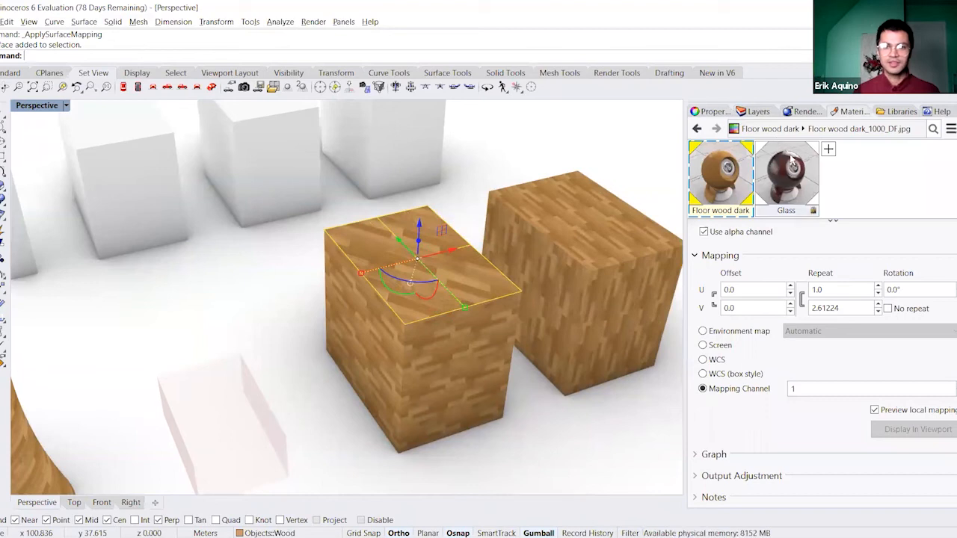
click(828, 150)
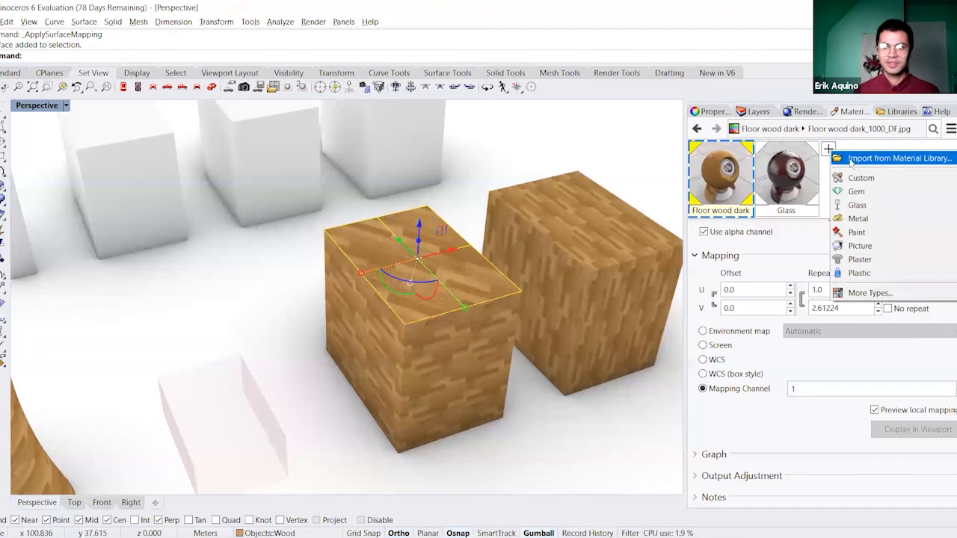
click(851, 159)
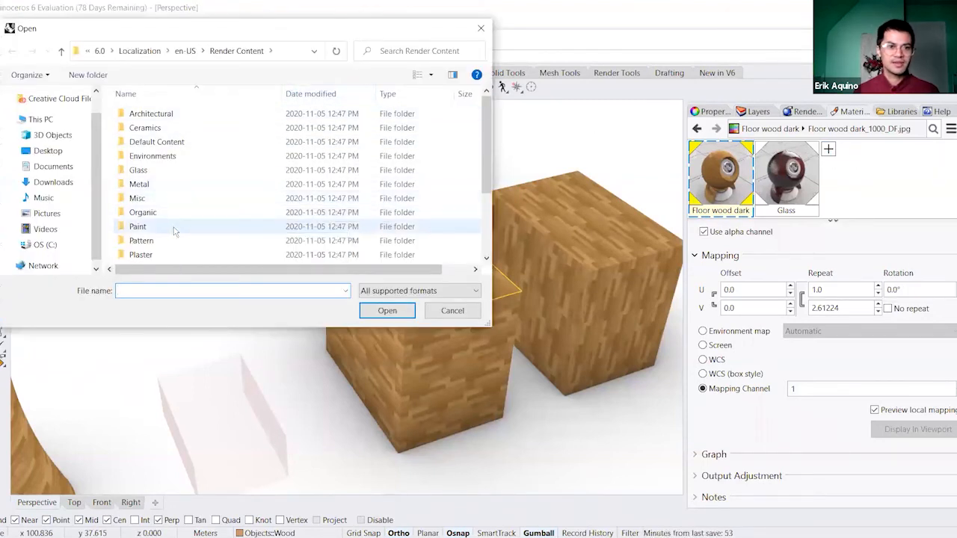
double_click(173, 231)
double_click(158, 147)
click(165, 141)
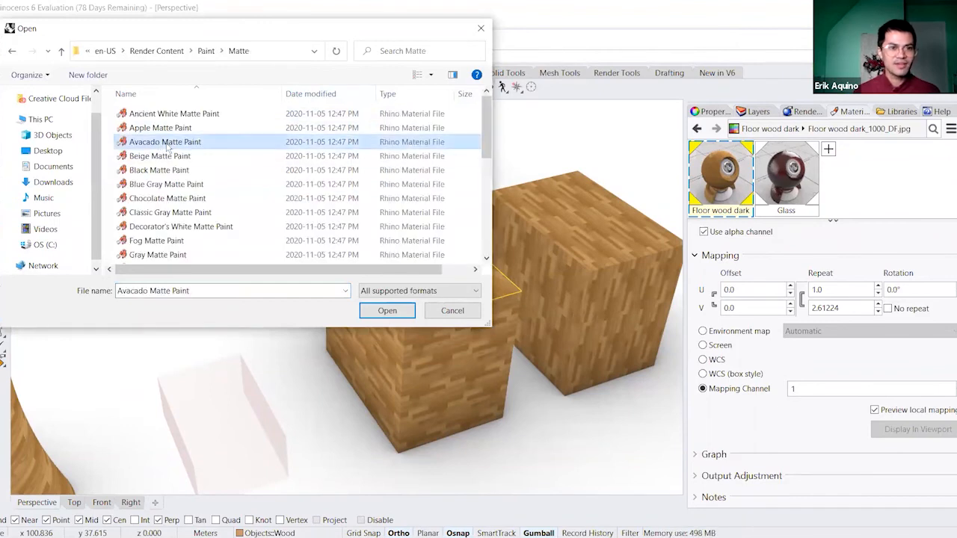
click(395, 314)
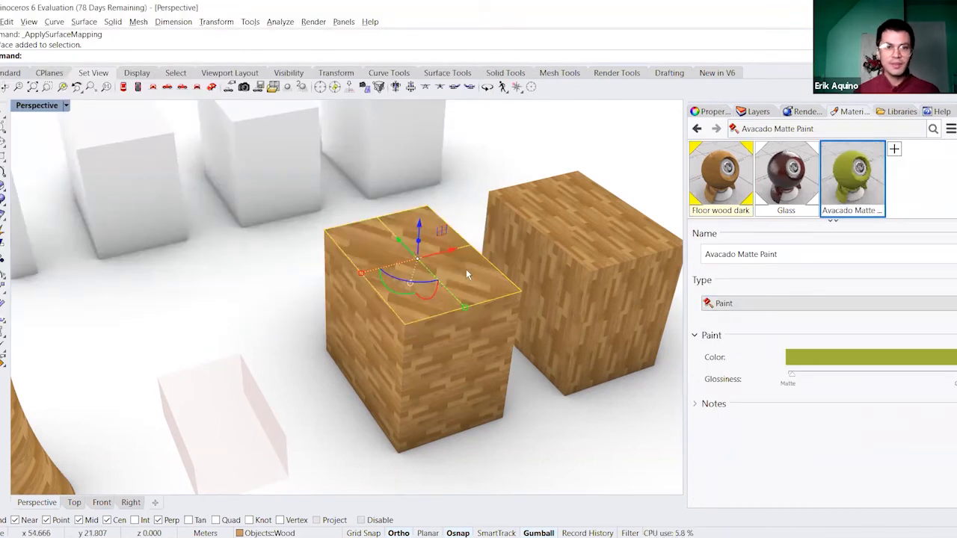
- Assign the Avacado Matte Paint material to the selected top face and deselect it
right_drag(462, 248, 445, 263)
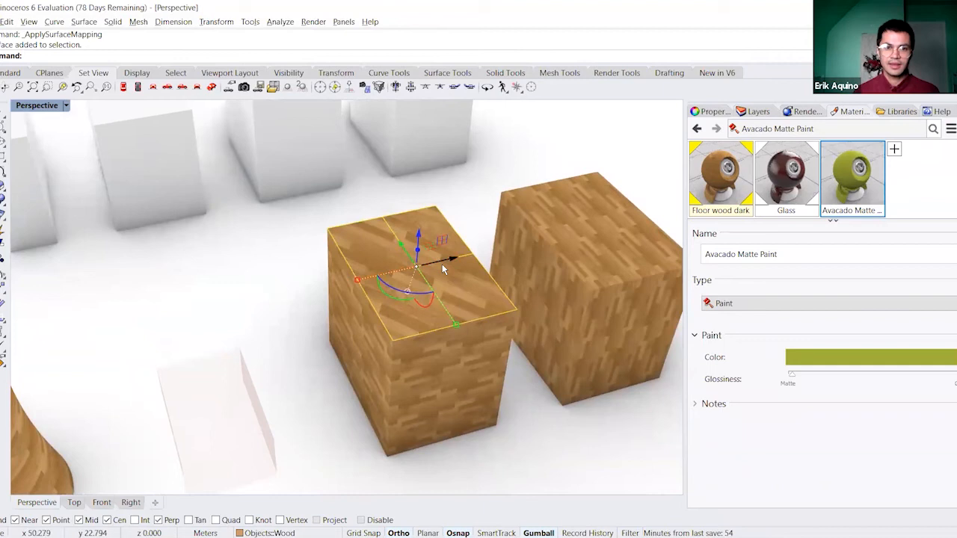
right_drag(444, 279, 452, 267)
right_click(854, 186)
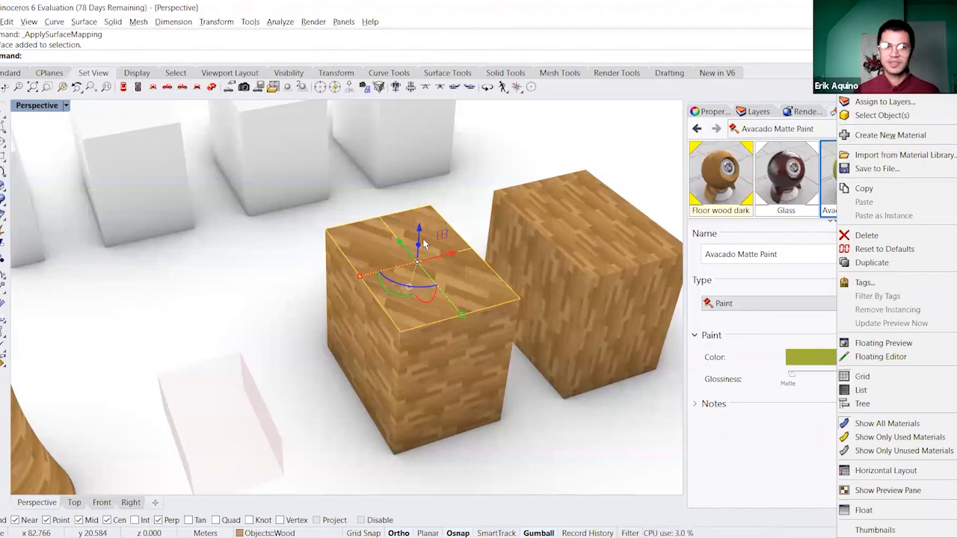
click(863, 88)
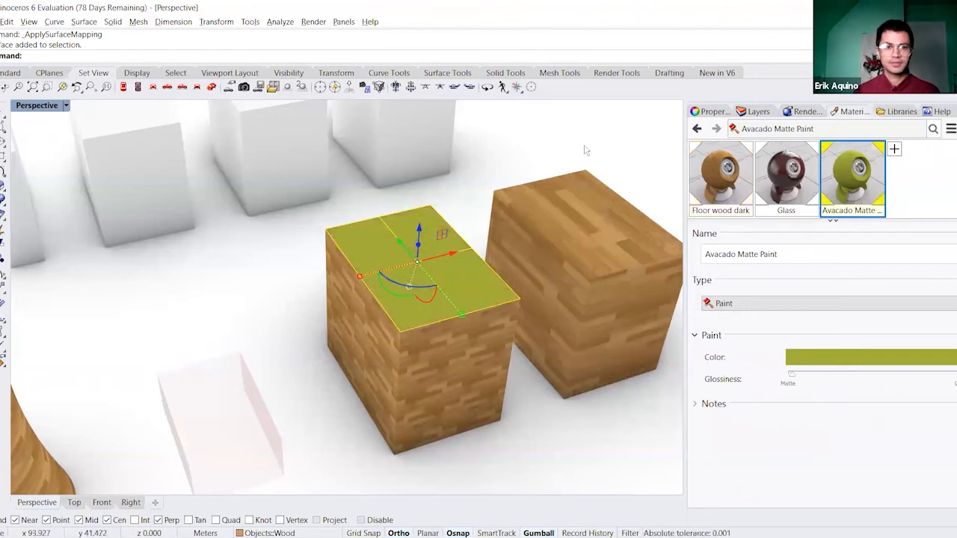
click(458, 191)
- Reselect the painted top face and show the layer list to check the layer materials
right_drag(456, 195, 469, 186)
click(425, 247)
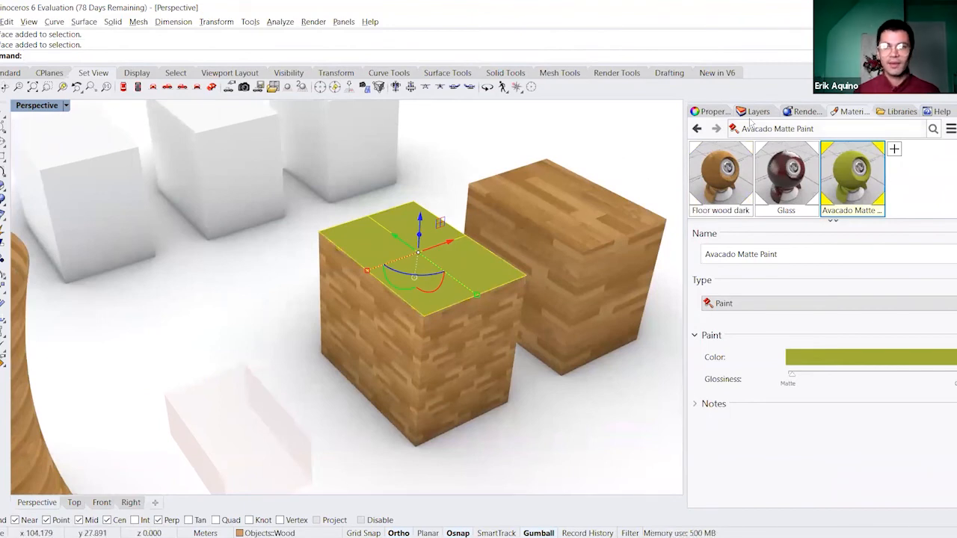
click(755, 112)
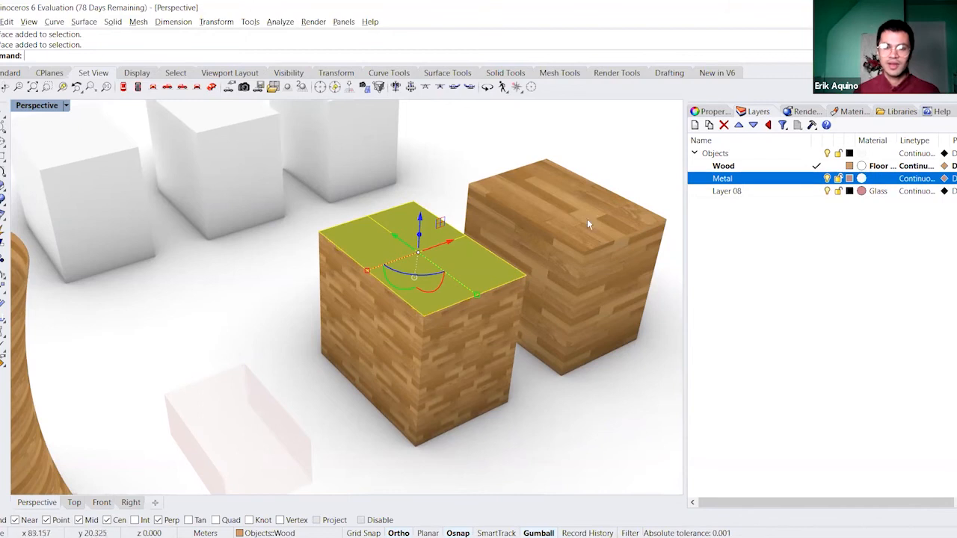
- Examine the painted top face against the Wood layer's material and the other wooden box, with the face selected and deselected
right_drag(541, 227, 542, 234)
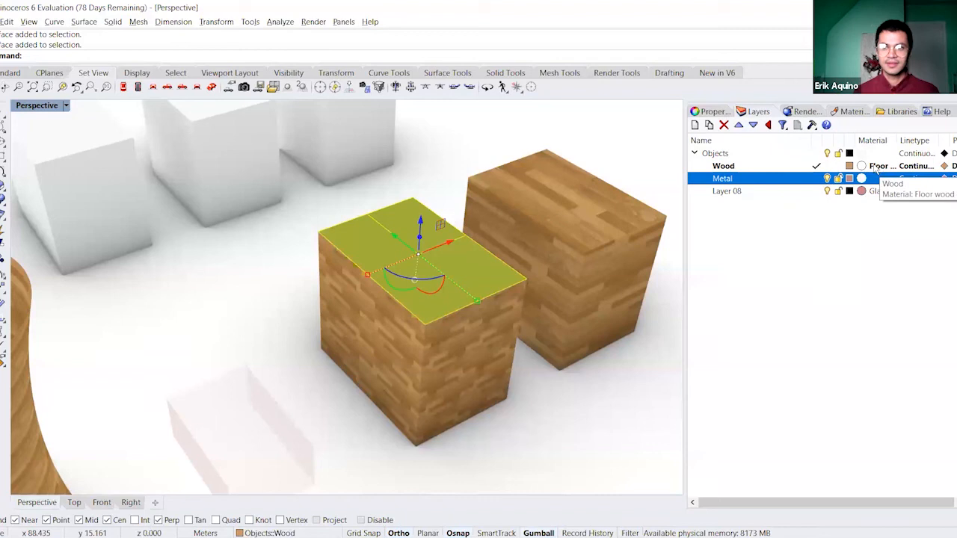
click(456, 168)
mouse_move(432, 207)
right_down()
mouse_move(432, 177)
mouse_move(431, 194)
right_up()
scroll(397, 258, down, 3)
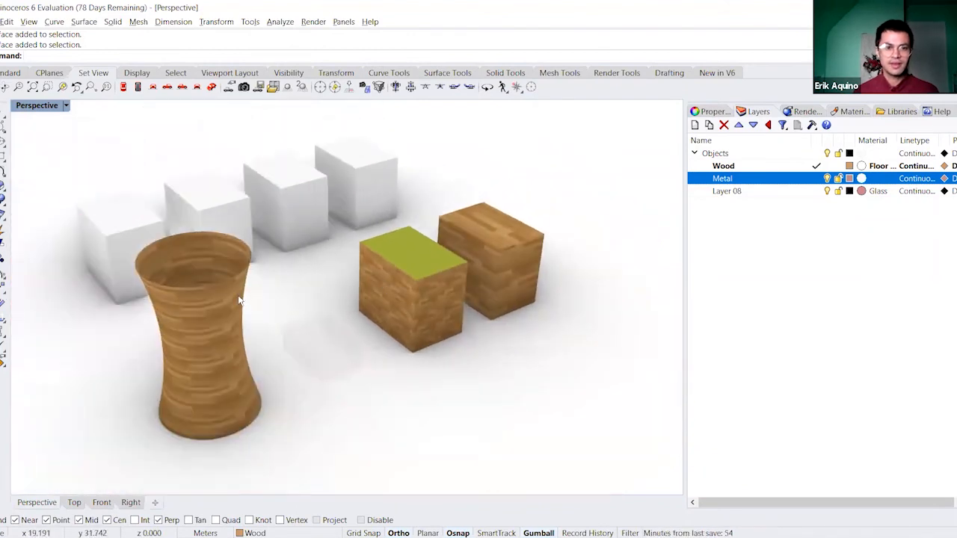
ctrl+shift+click(416, 249)
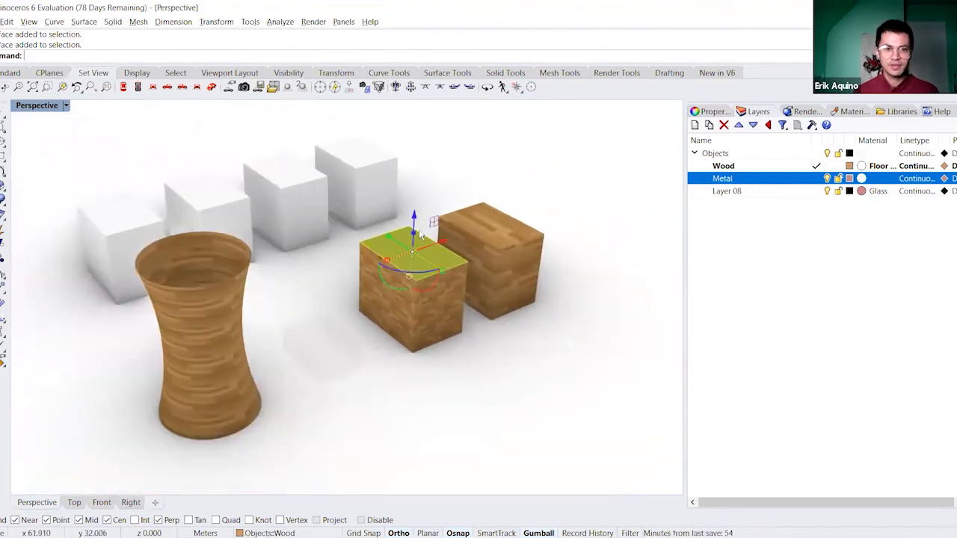
scroll(404, 251, up, 3)
scroll(404, 251, up, 2)
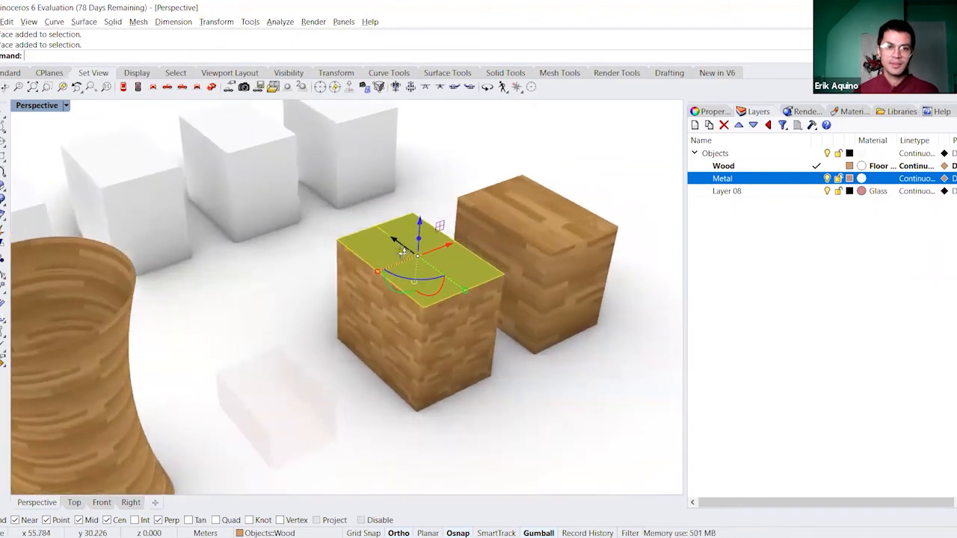
scroll(404, 252, down, 3)
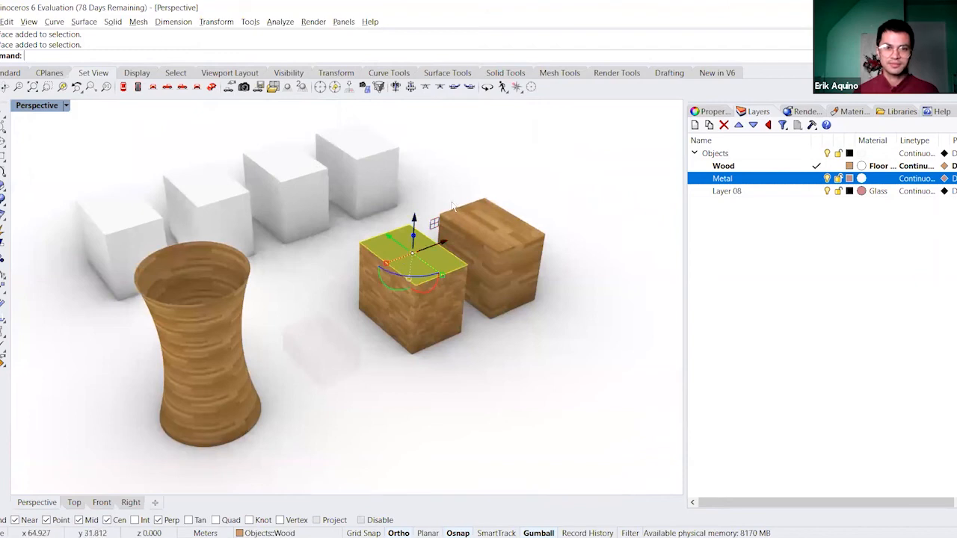
click(467, 184)
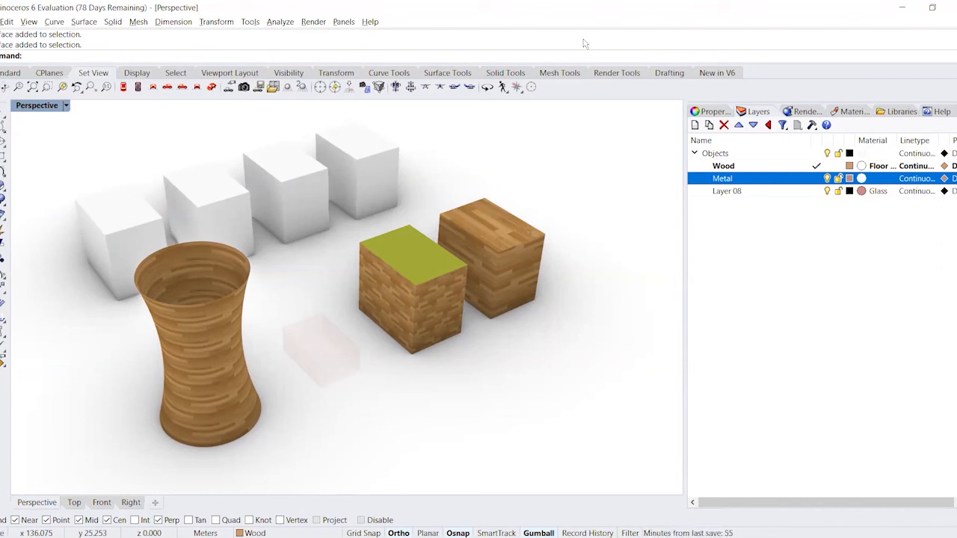
- Set the Perspective viewport to Shaded display mode and face the row of Metal-layer boxes
click(50, 106)
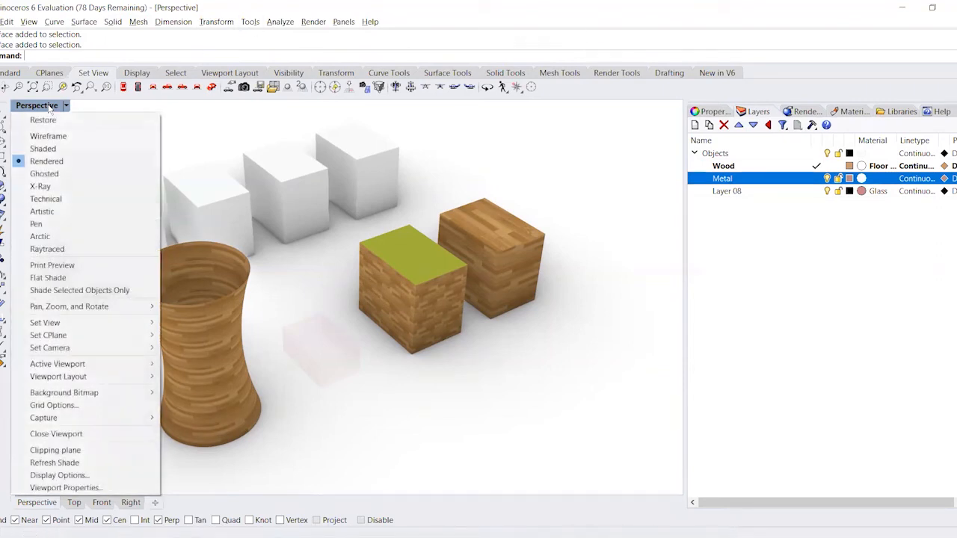
click(46, 149)
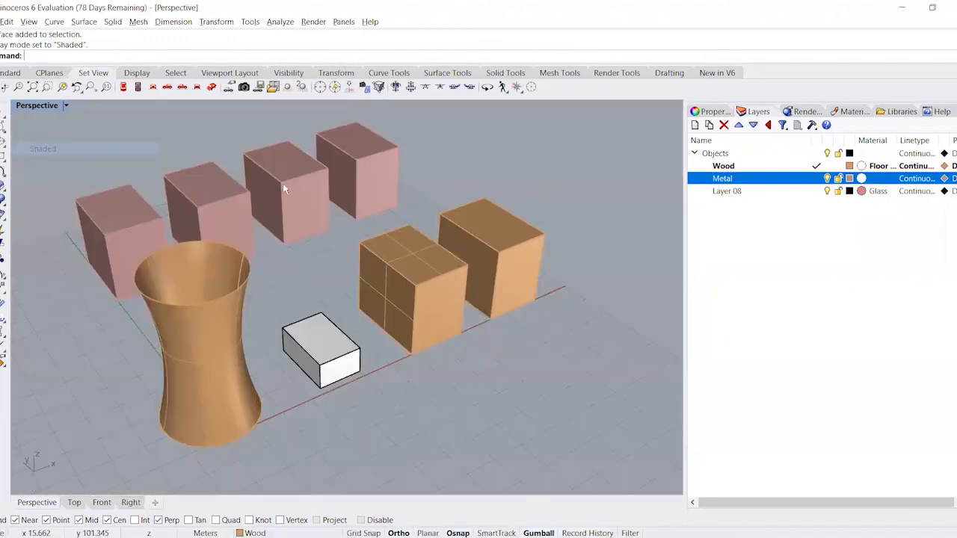
right_drag(289, 220, 471, 256)
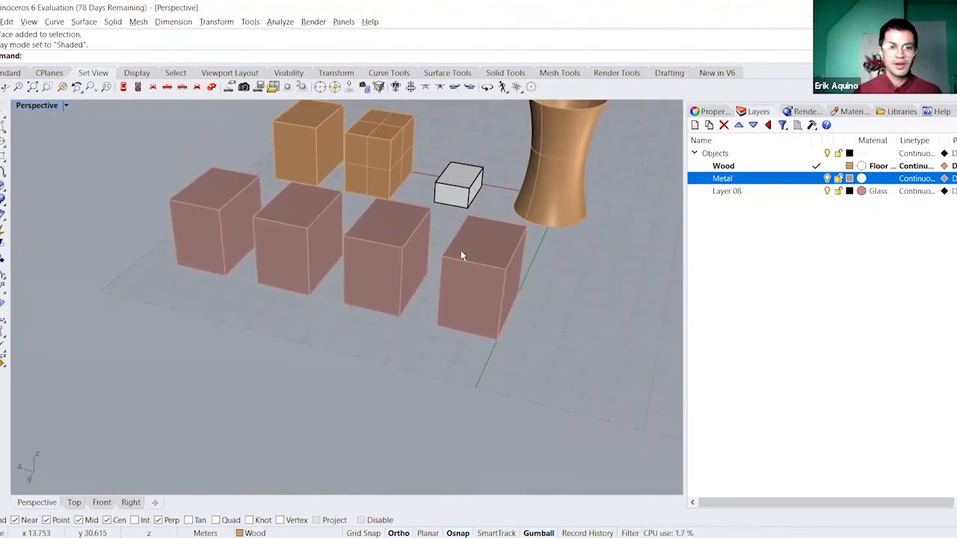
click(113, 23)
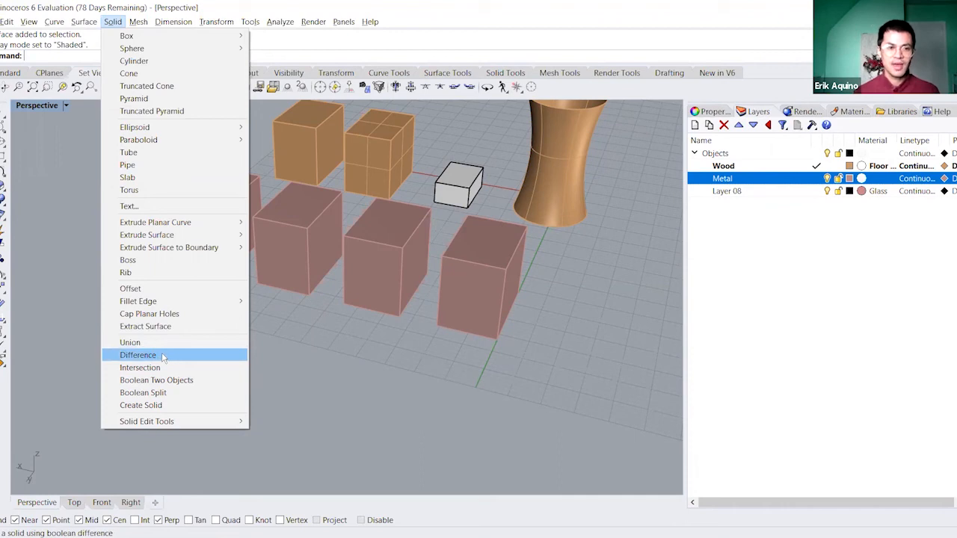
click(161, 354)
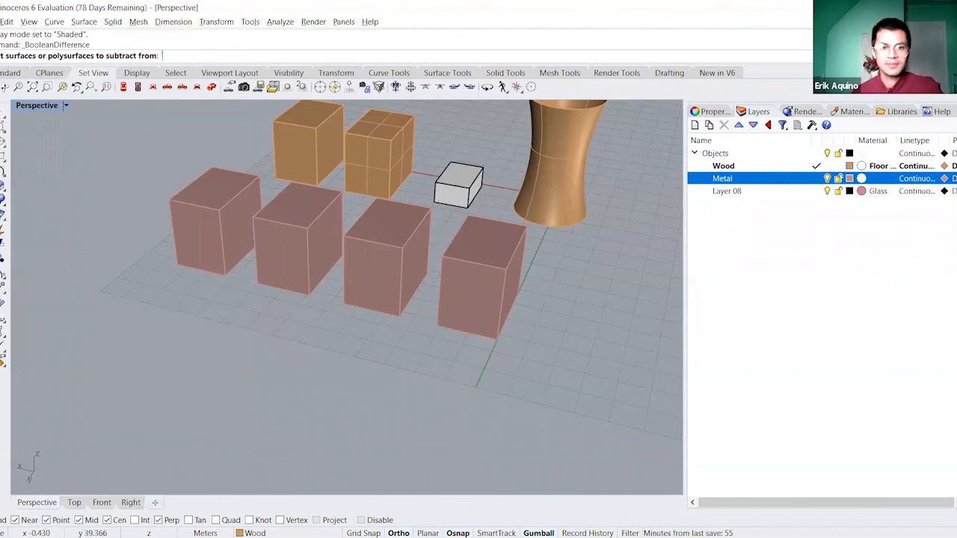
key(Escape)
- Duplicate the Metal-layer box at the vase end of the row, offsetting the copy sideways so it partly overlaps the original
scroll(518, 292, up, 5)
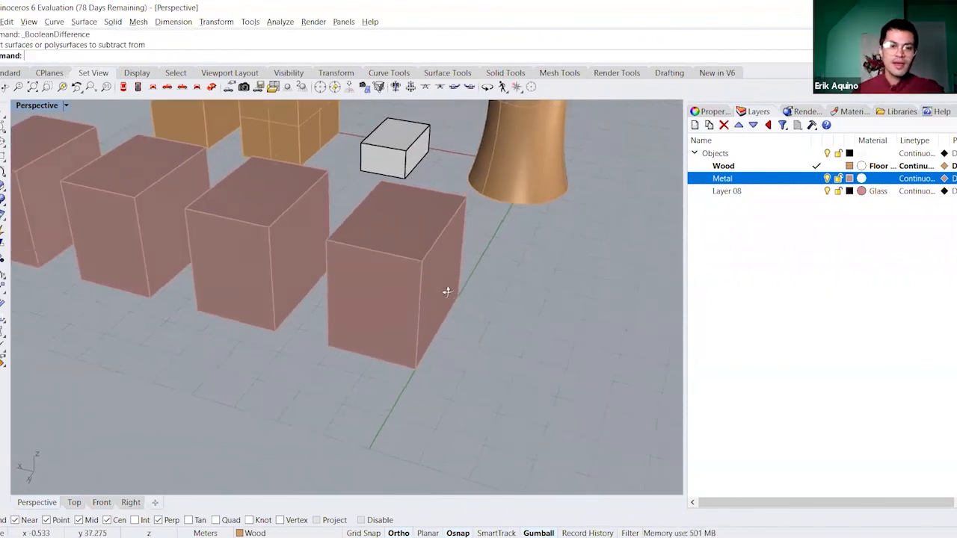
scroll(460, 291, up, 1)
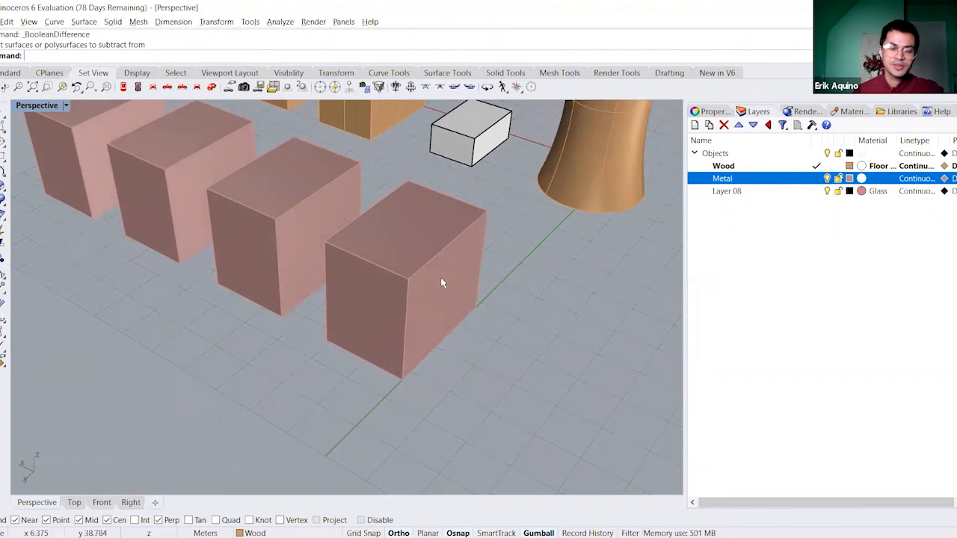
right_drag(436, 274, 447, 271)
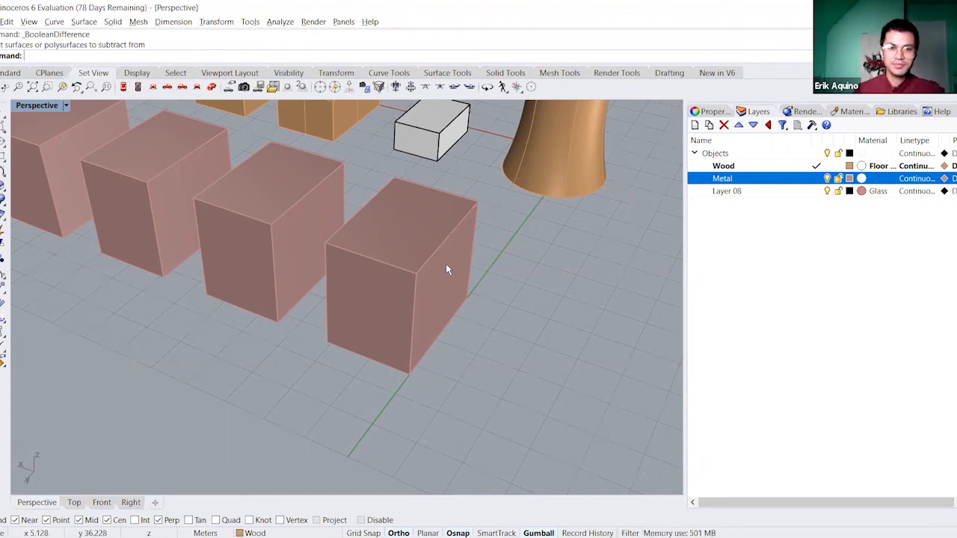
click(446, 263)
right_drag(374, 264, 516, 255)
right_drag(341, 264, 539, 259)
right_drag(336, 269, 465, 301)
drag(511, 342, 429, 338)
- Scale the duplicate box down in length and height so it fits within the original box's side face, and deselect it
right_drag(429, 338, 276, 379)
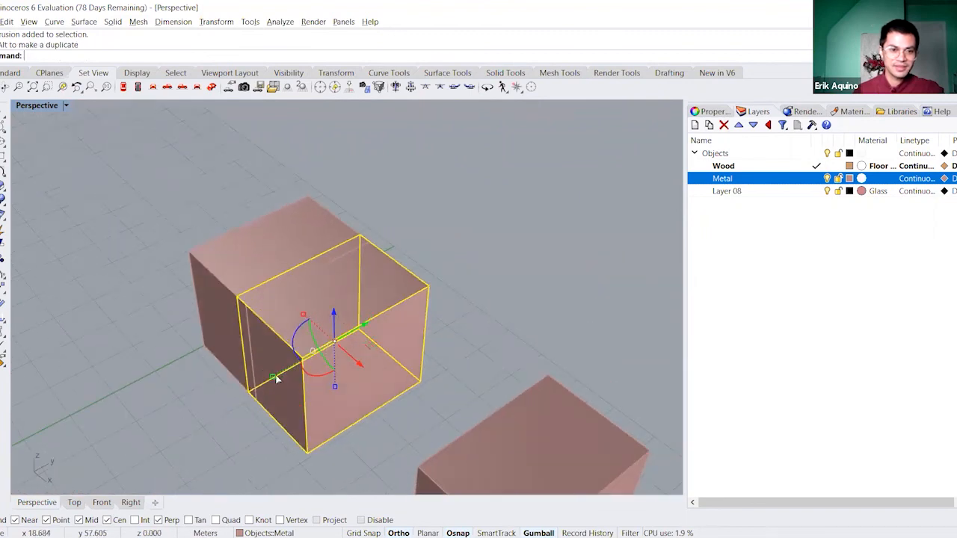
drag(276, 379, 314, 353)
right_drag(359, 342, 348, 379)
drag(349, 381, 355, 356)
key(Escape)
scroll(327, 280, up, 2)
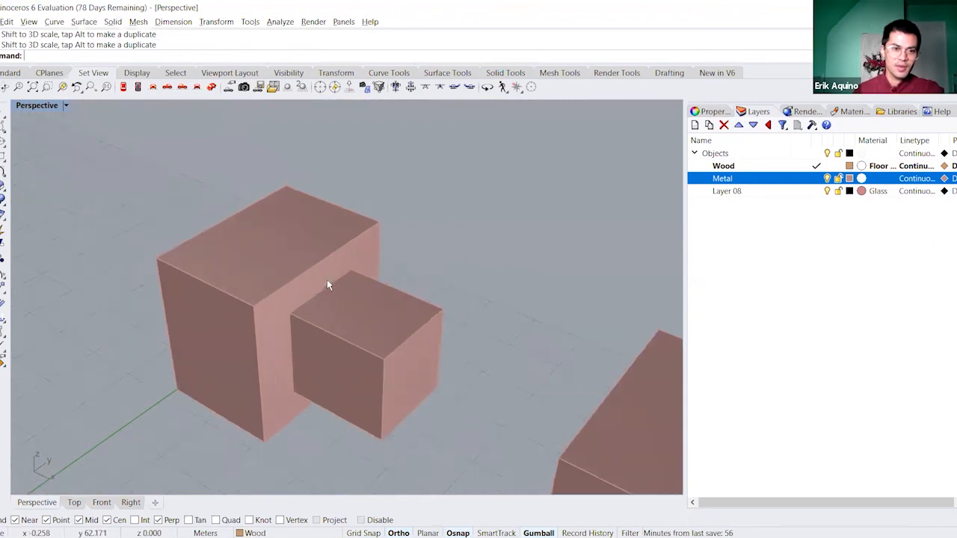
- Select the smaller and larger overlapping boxes in turn to check how they intersect, leaving both deselected
scroll(327, 280, up, 1)
click(362, 315)
right_drag(362, 315, 365, 281)
right_drag(424, 291, 423, 231)
click(359, 235)
click(498, 215)
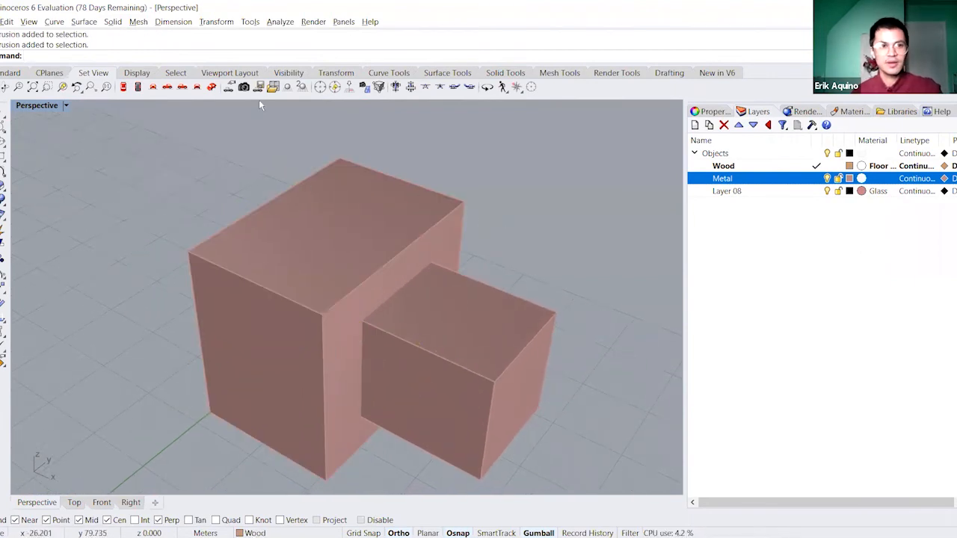
- Subtract the smaller box from the larger Metal-layer box with Boolean Difference and inspect the rectangular recess
click(113, 22)
click(155, 357)
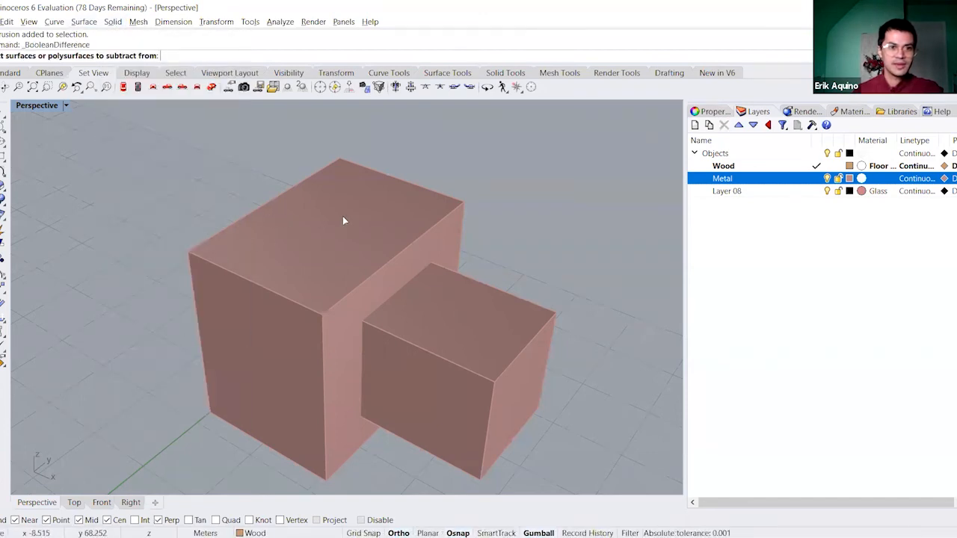
click(406, 220)
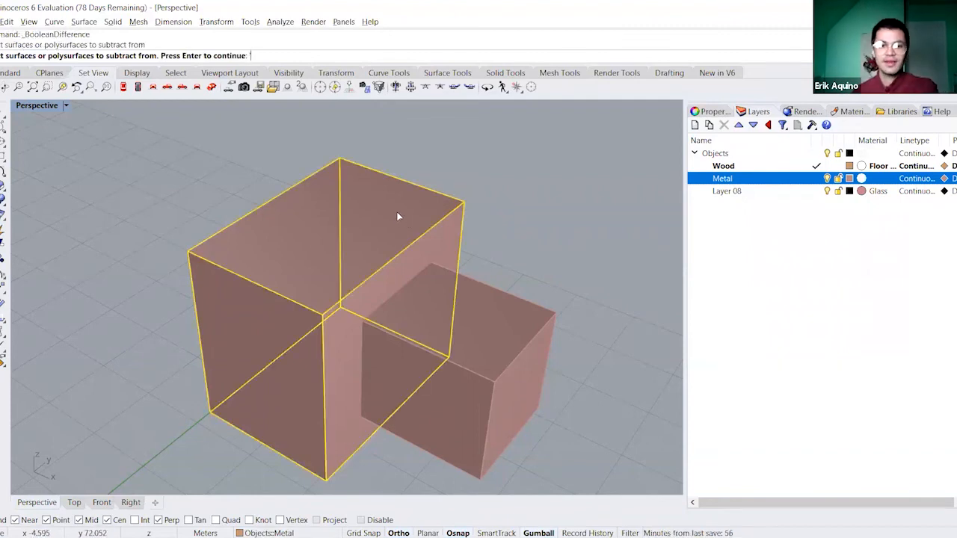
key(Return)
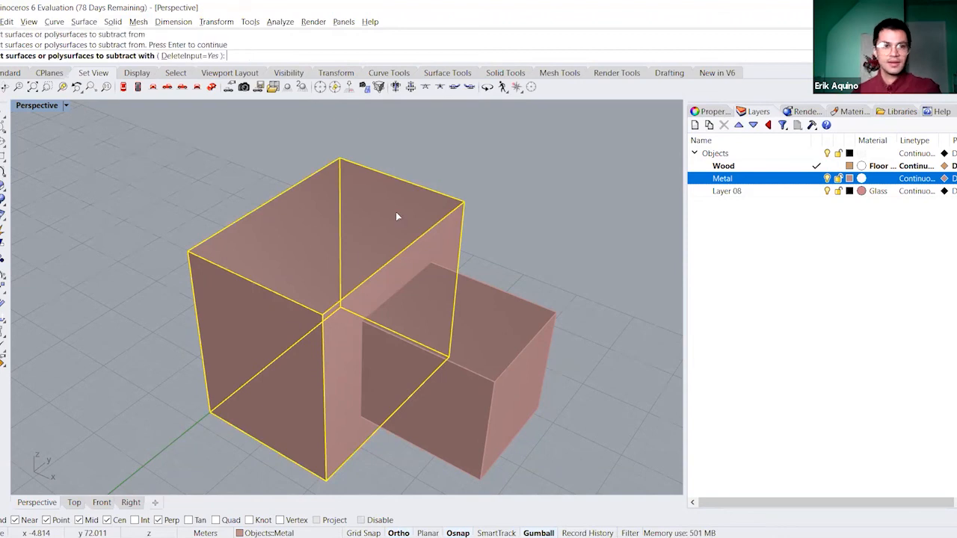
click(474, 312)
right_drag(493, 305, 263, 292)
key(Return)
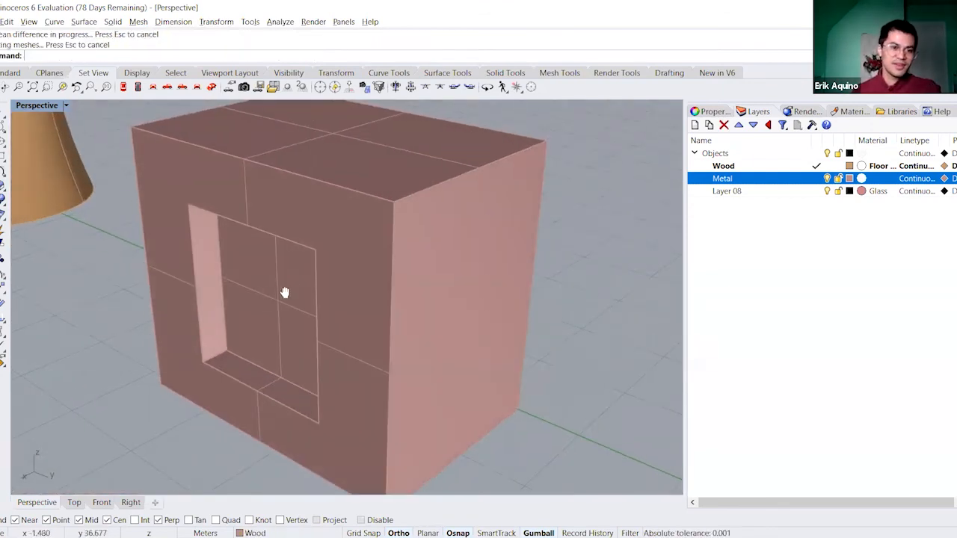
scroll(332, 279, up, 3)
right_drag(318, 271, 466, 265)
scroll(465, 266, down, 5)
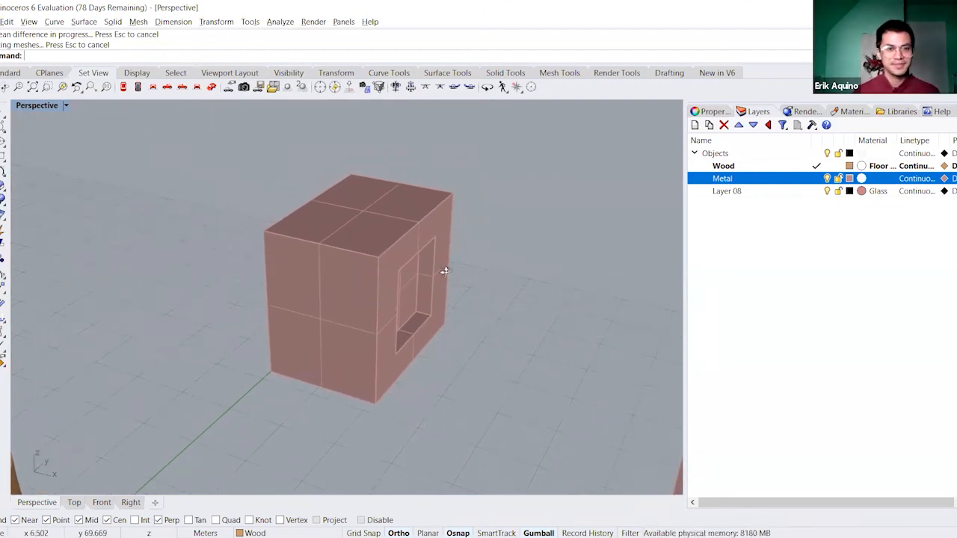
right_drag(444, 269, 454, 275)
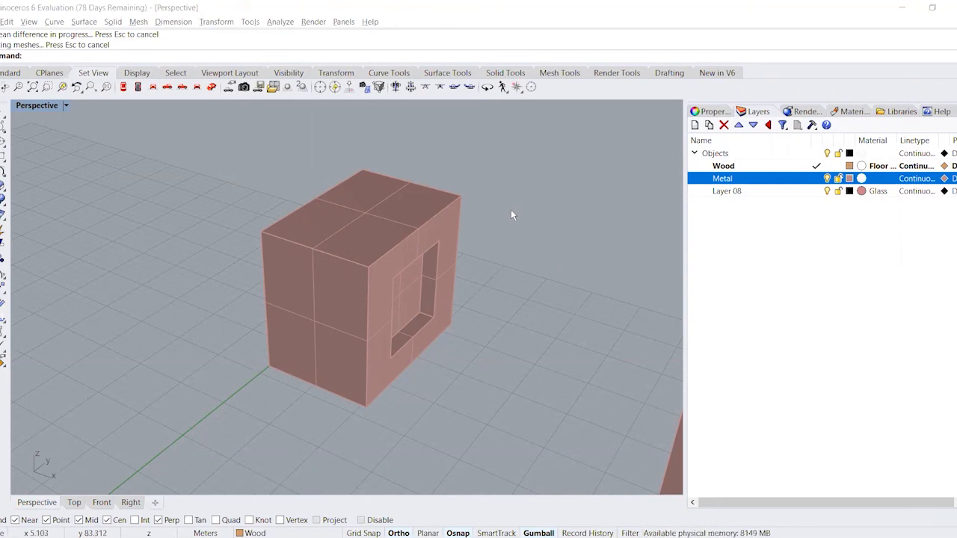
- Set the Perspective viewport back to Rendered display mode and view the recessed box together with the wooden objects
scroll(500, 213, down, 5)
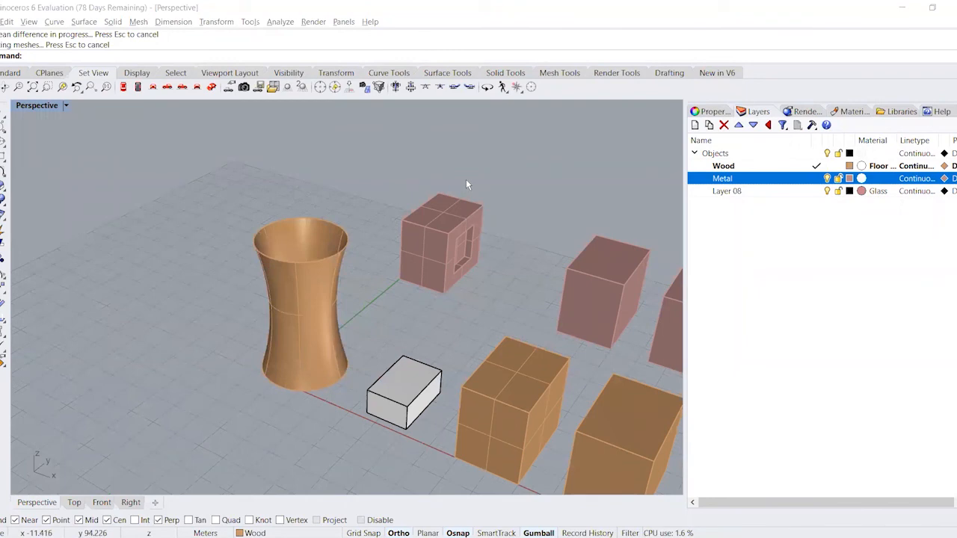
click(47, 110)
click(57, 161)
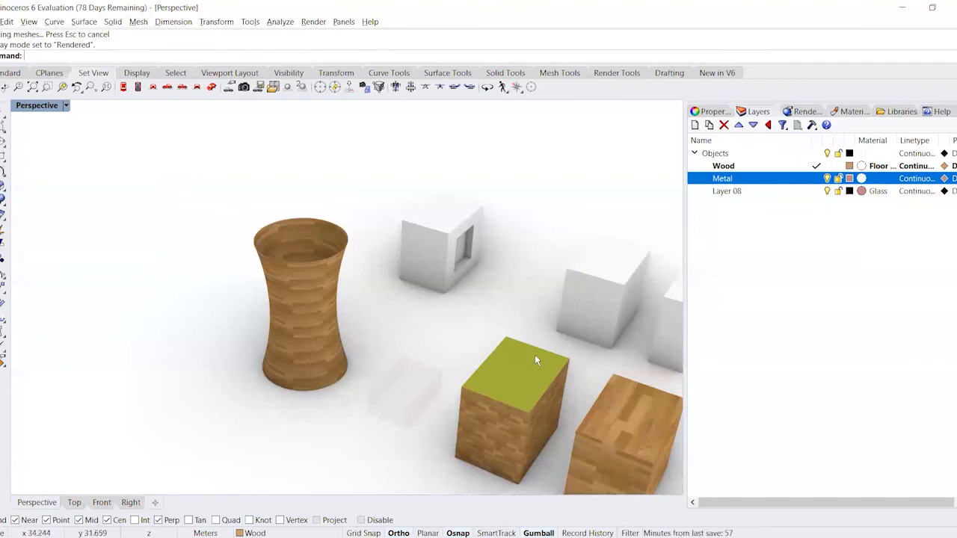
right_drag(535, 356, 506, 338)
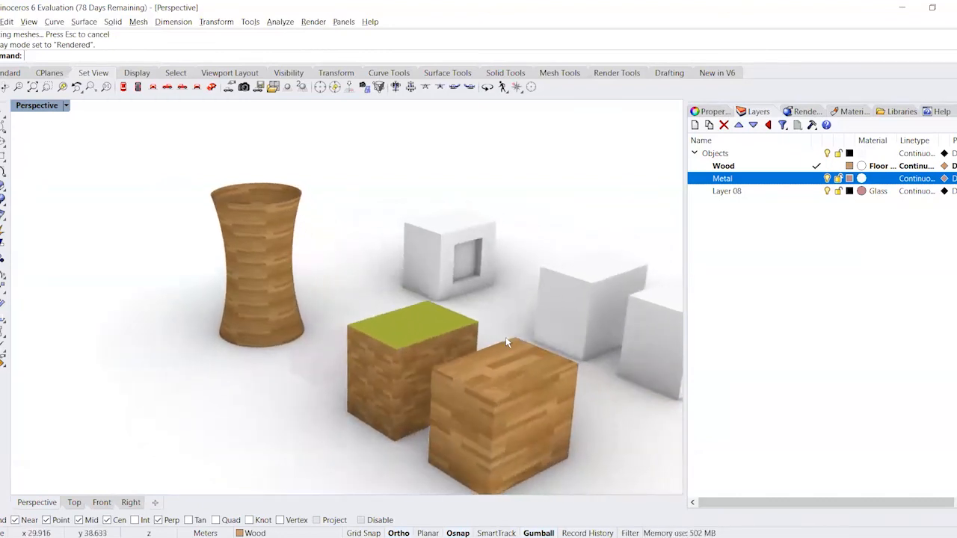